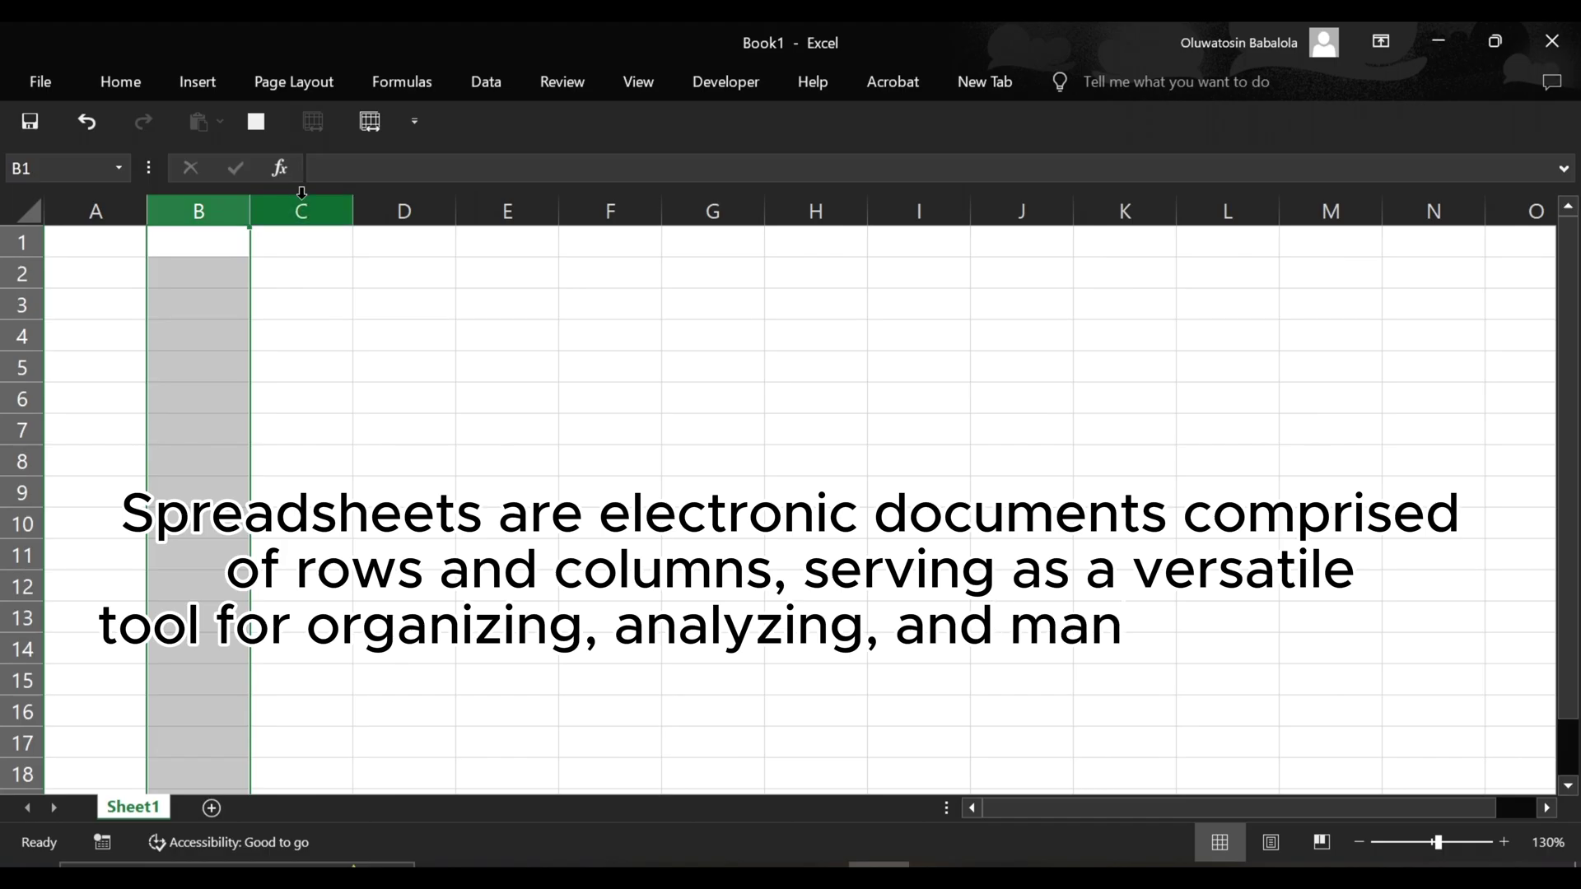
Highlight single columns and rows of Sheet1 in turn: column D, rows 2 and 4, columns B and C, ending on cell A1
{"action": "left_click", "coordinate": [398, 200]}
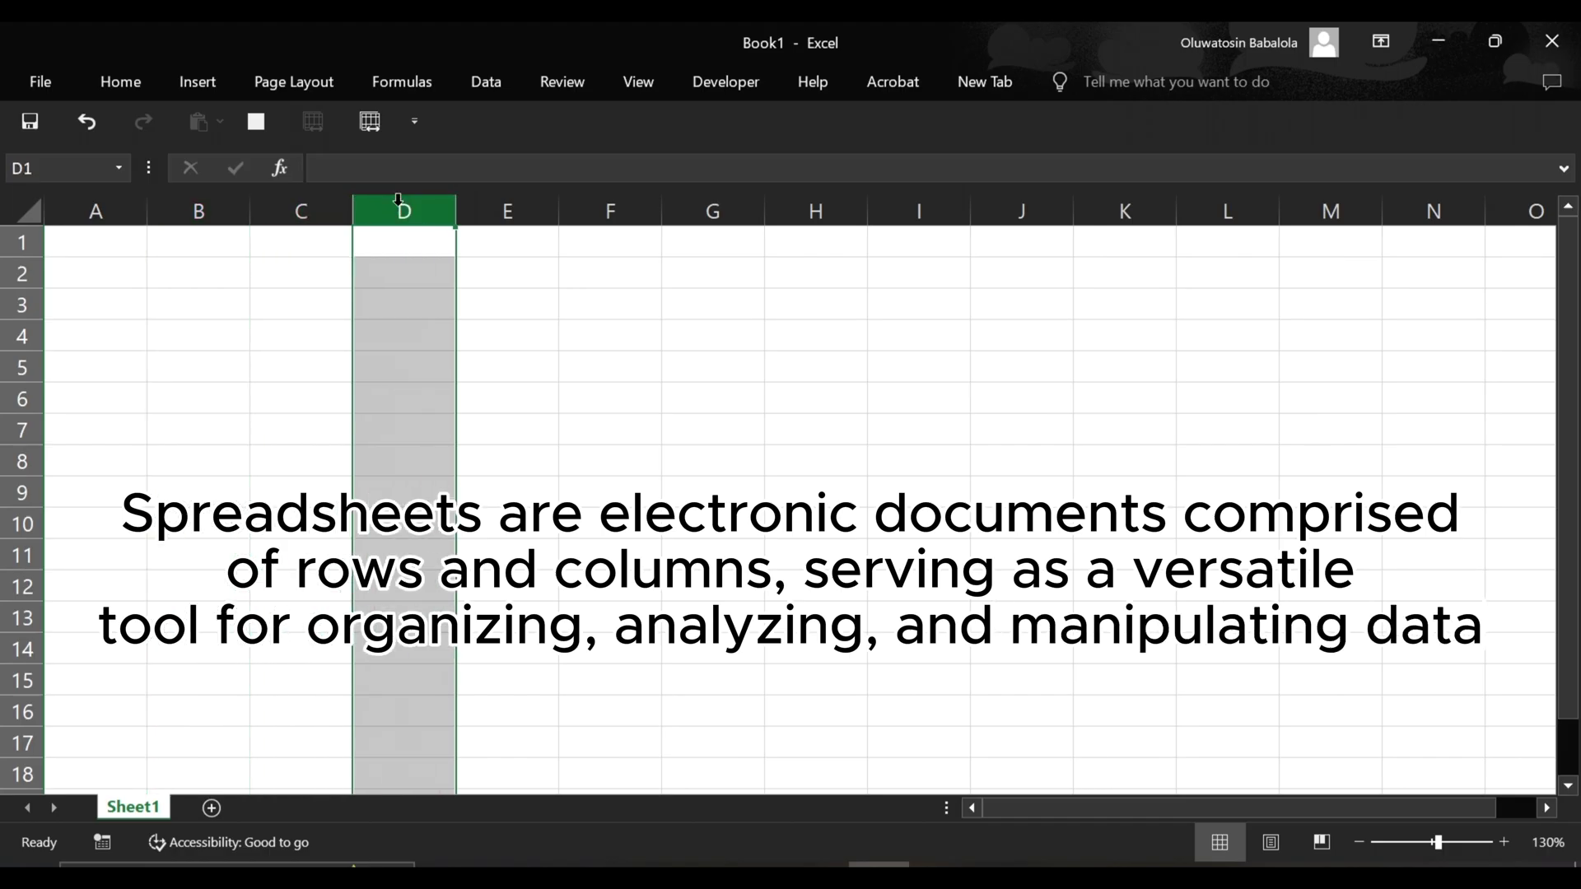
{"action": "left_click", "coordinate": [220, 334]}
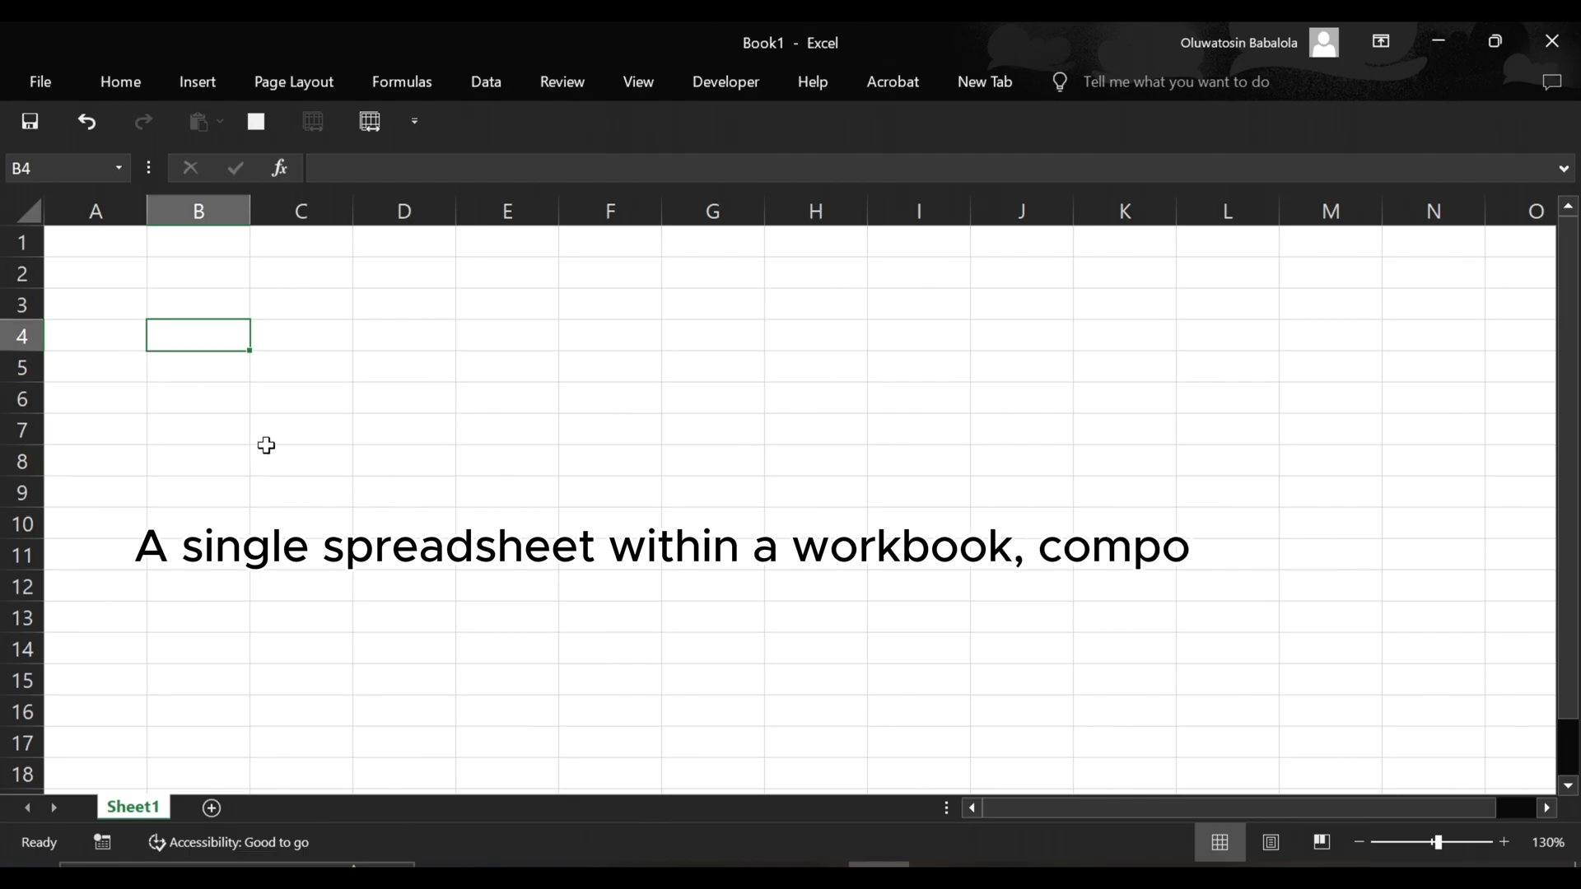
{"action": "left_click", "coordinate": [22, 273]}
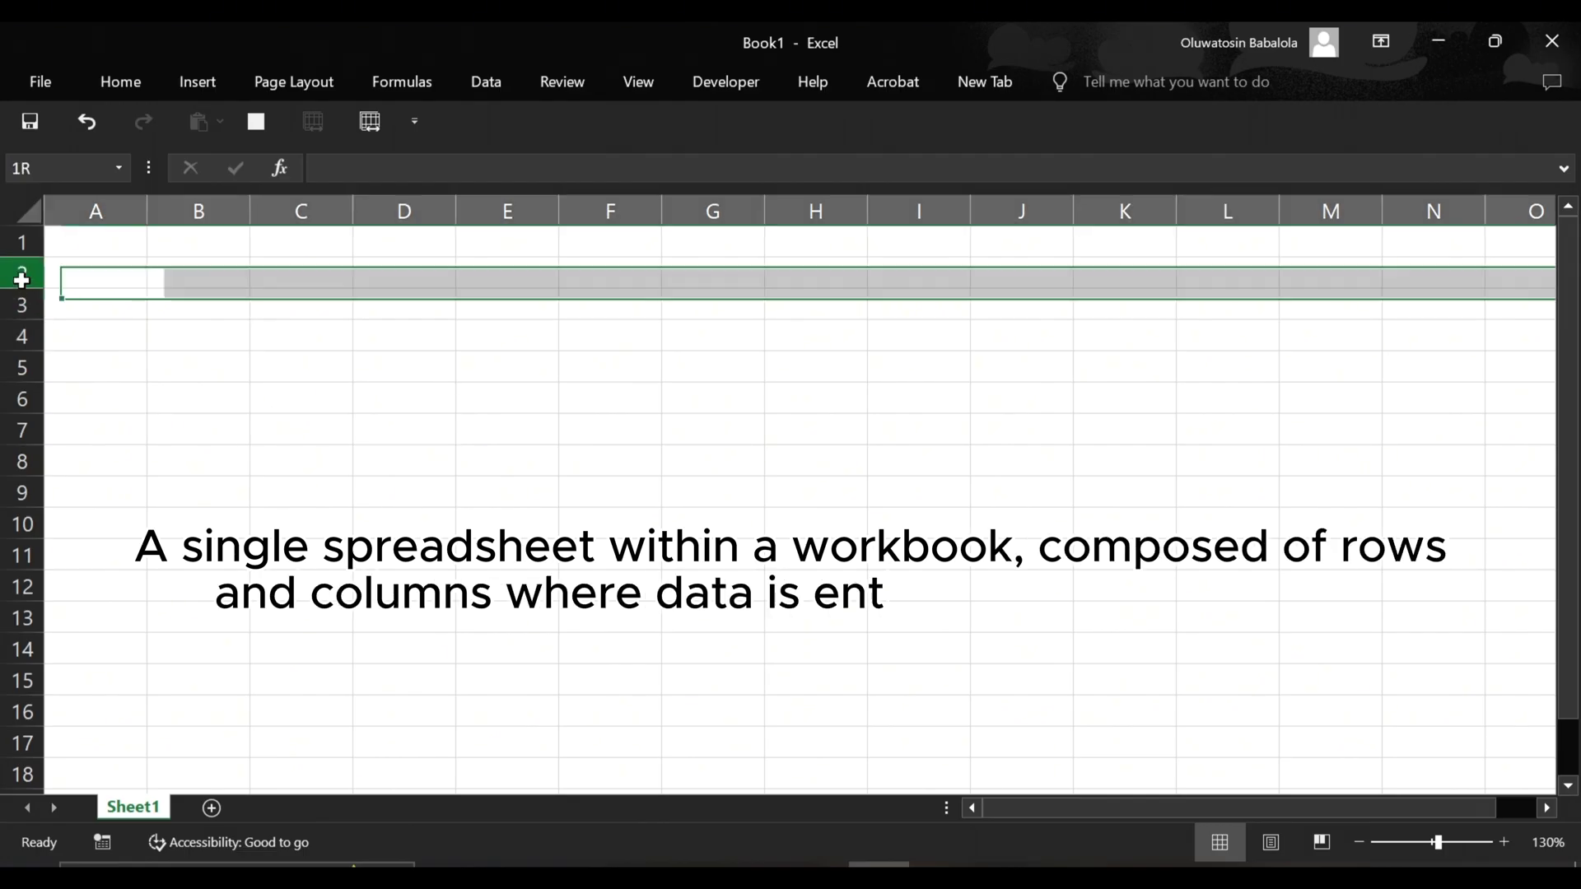
{"action": "left_click", "coordinate": [10, 336]}
{"action": "left_click", "coordinate": [223, 213]}
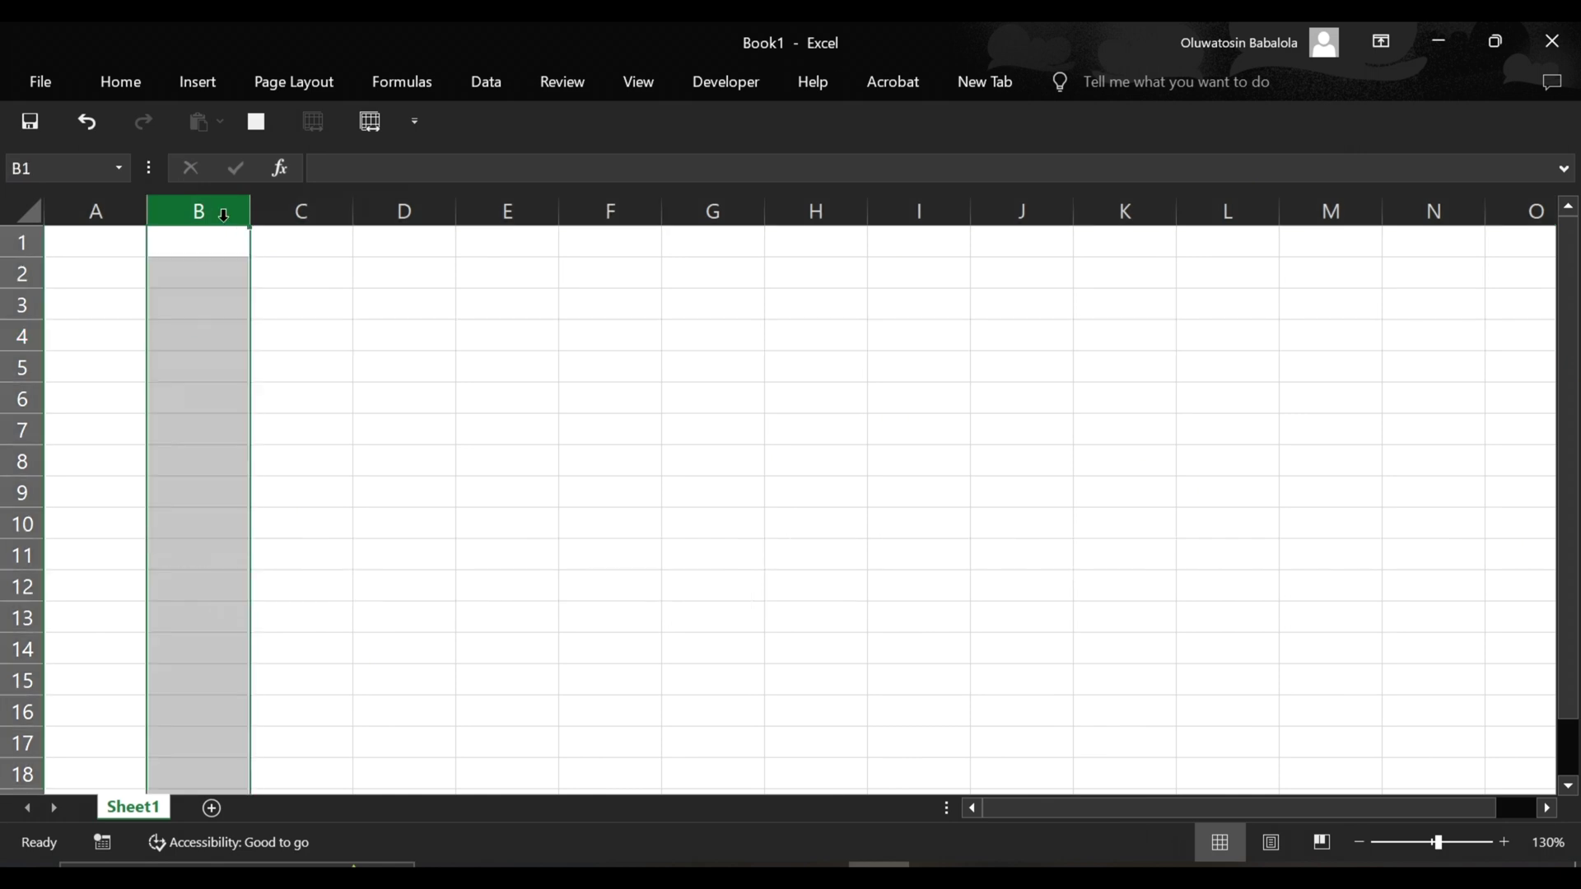
{"action": "left_click", "coordinate": [299, 206]}
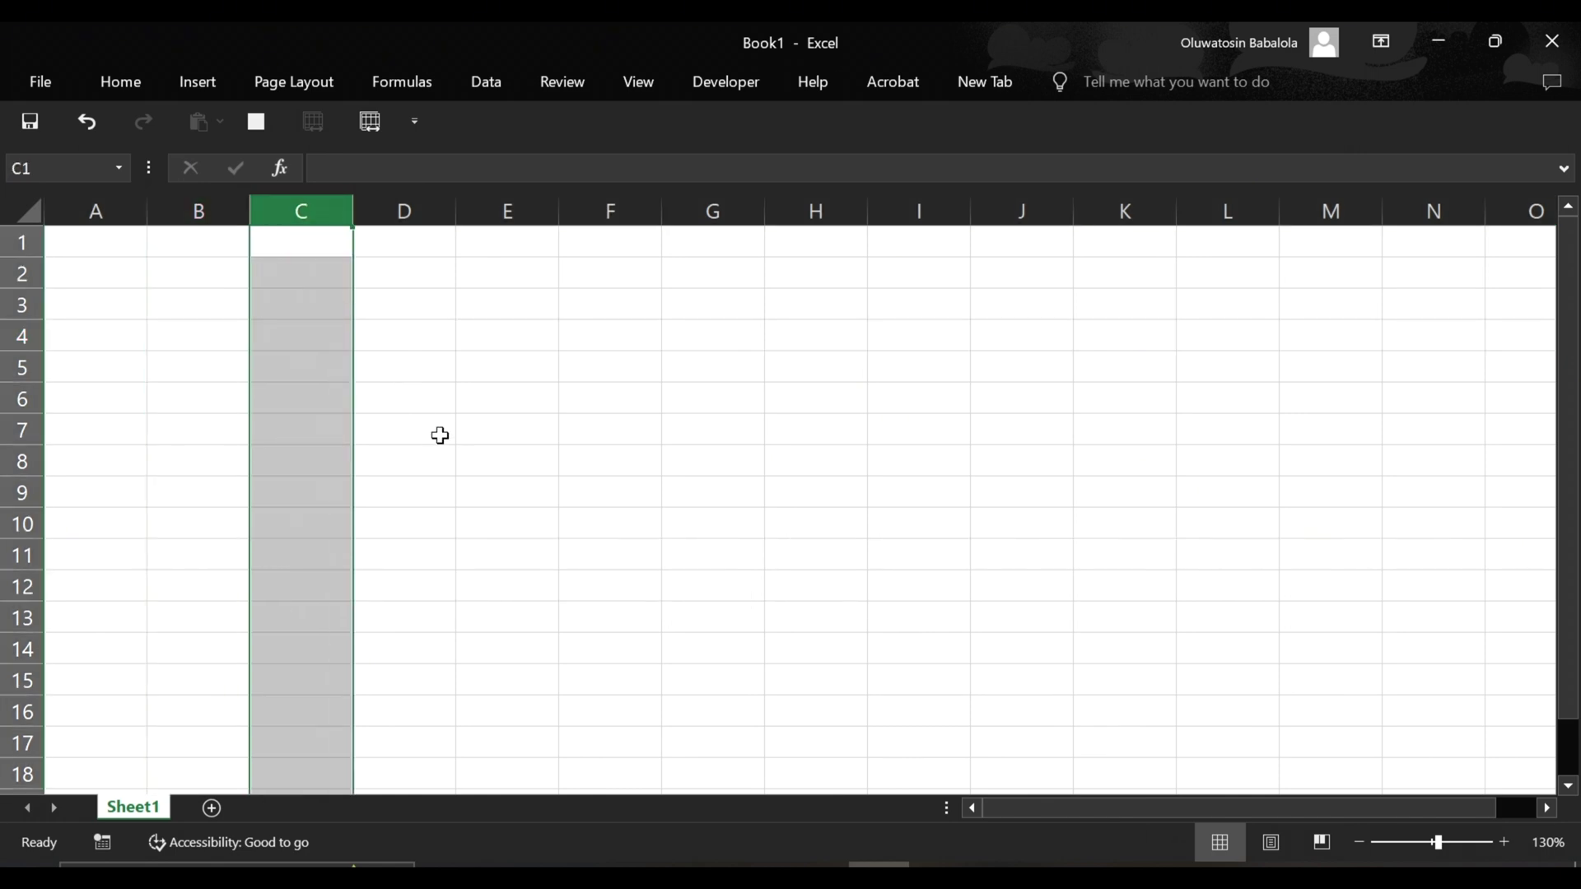
{"action": "left_click", "coordinate": [131, 250]}
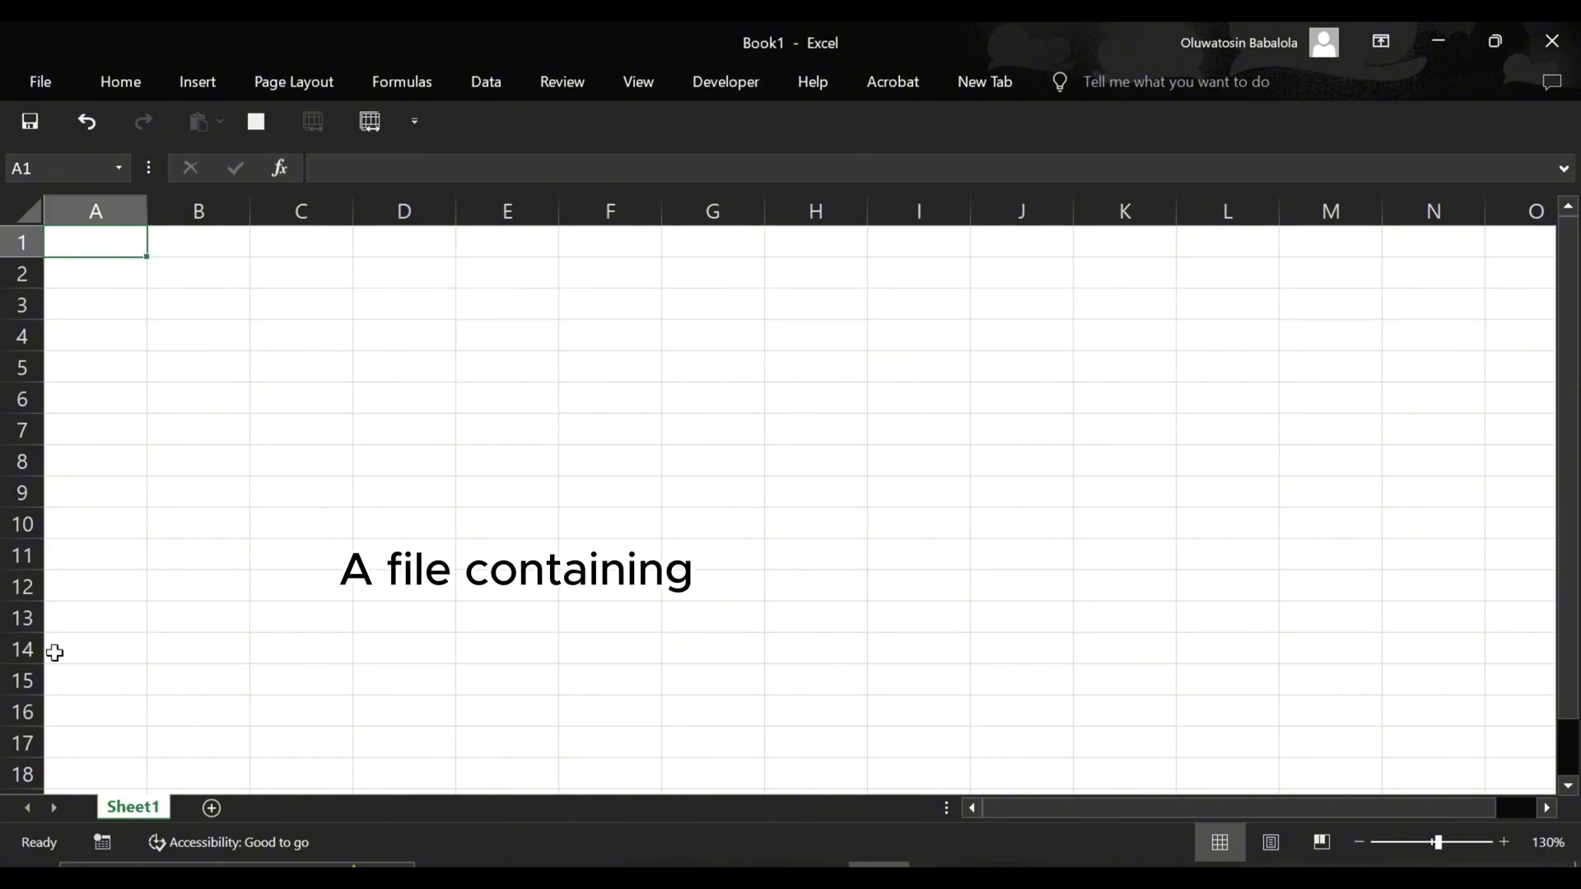
Add two new worksheets to the workbook, revisiting Sheet1 and the first new sheet before adding the second
{"action": "left_click", "coordinate": [211, 808]}
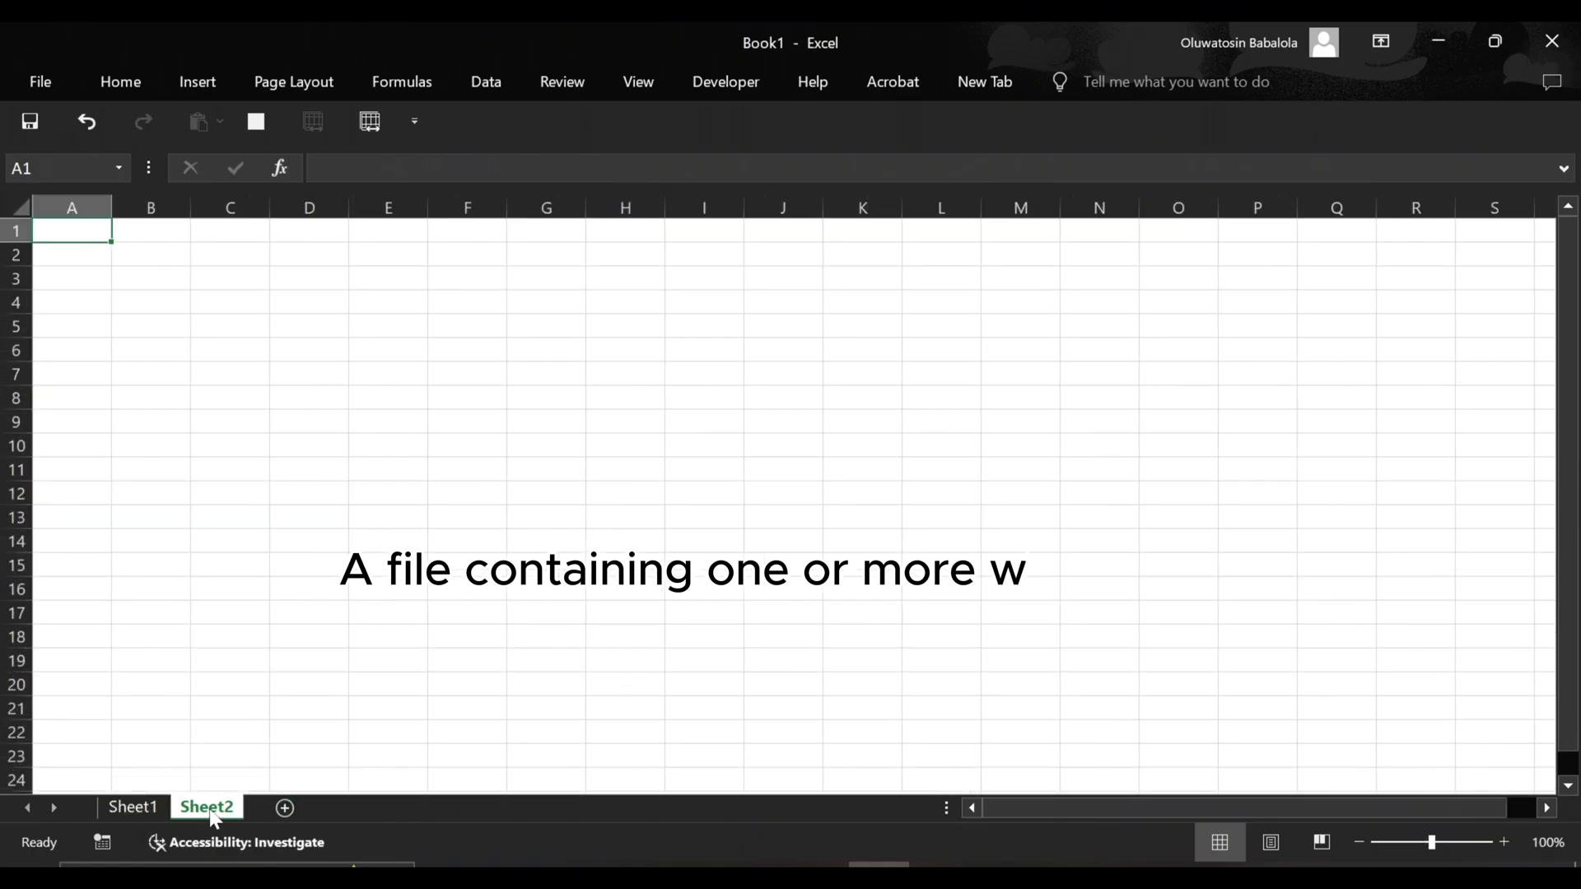
{"action": "left_click", "coordinate": [139, 808]}
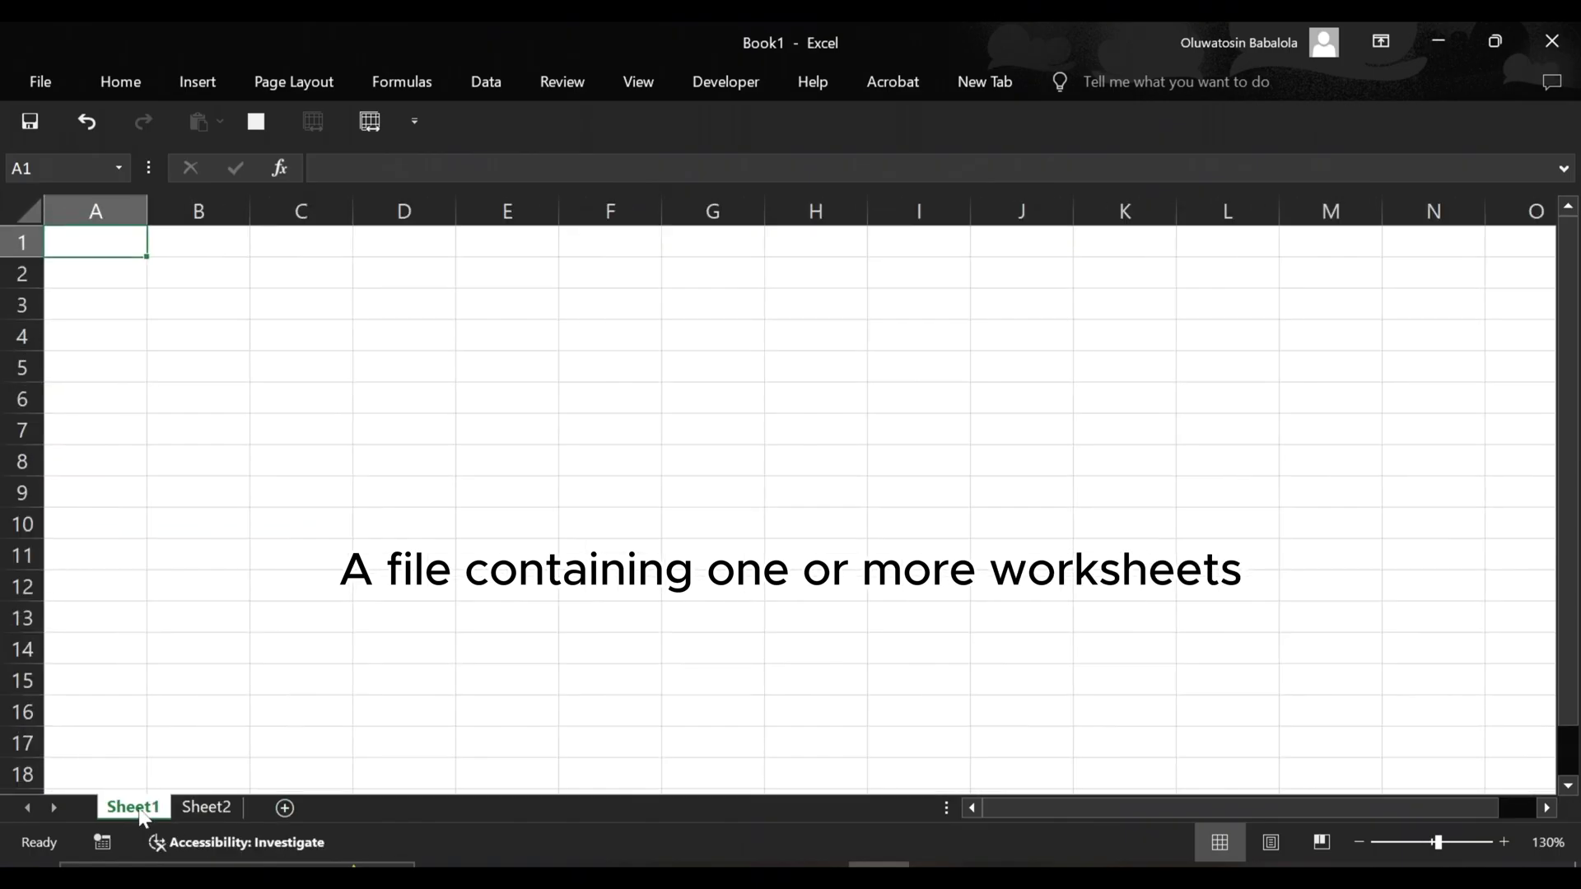
{"action": "left_click", "coordinate": [213, 808]}
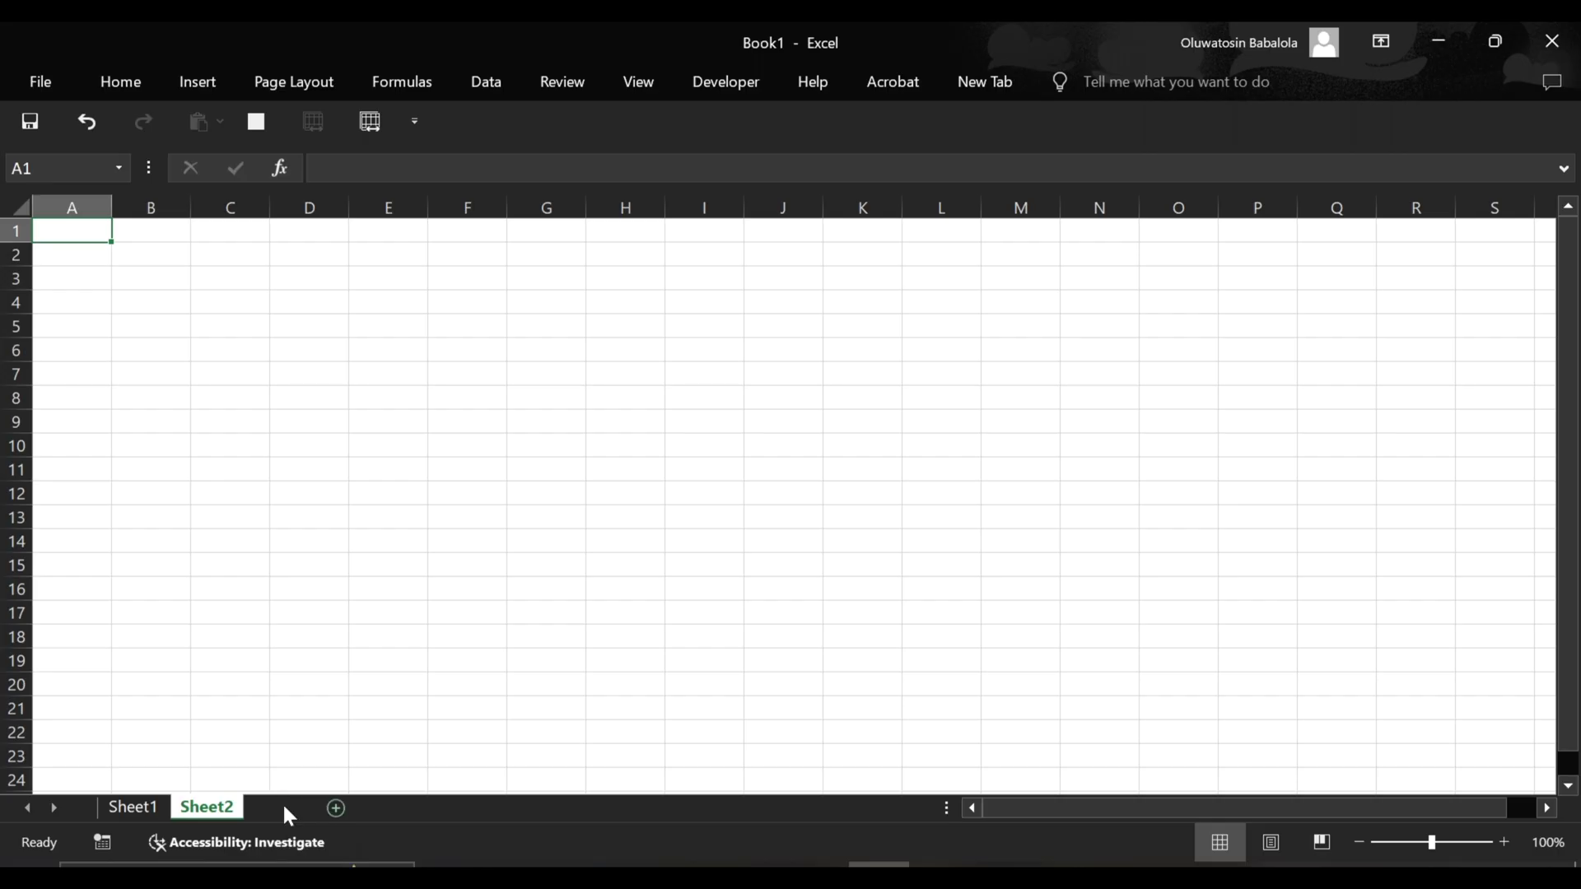
{"action": "left_click", "coordinate": [284, 807]}
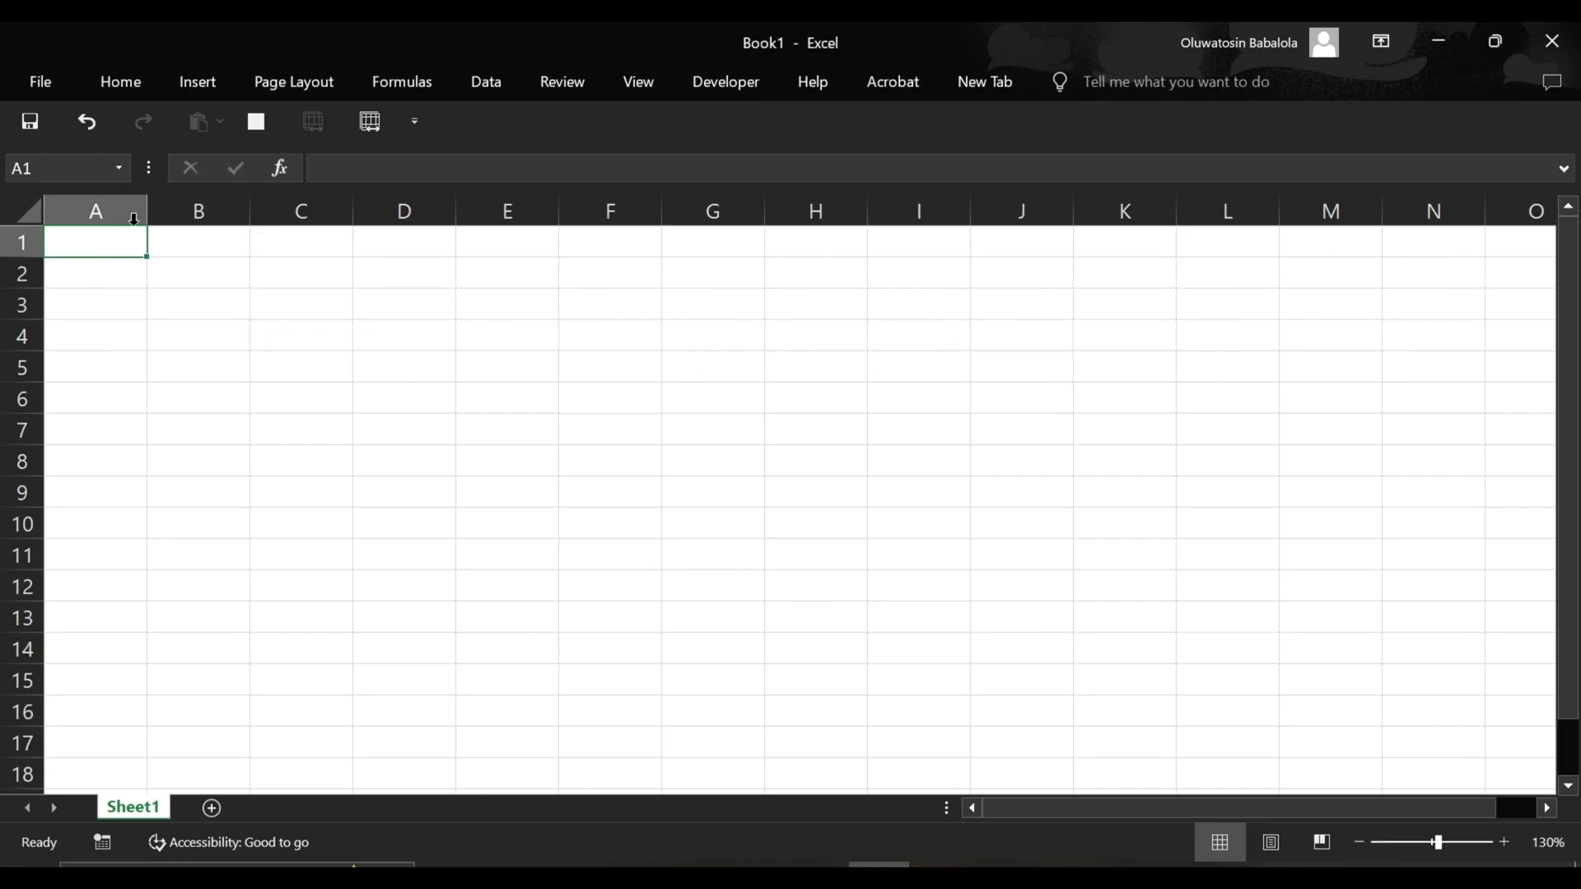
Highlight columns A through D of Sheet1 one at a time, ending on cell B1
{"action": "left_click", "coordinate": [134, 219]}
{"action": "left_click", "coordinate": [198, 212]}
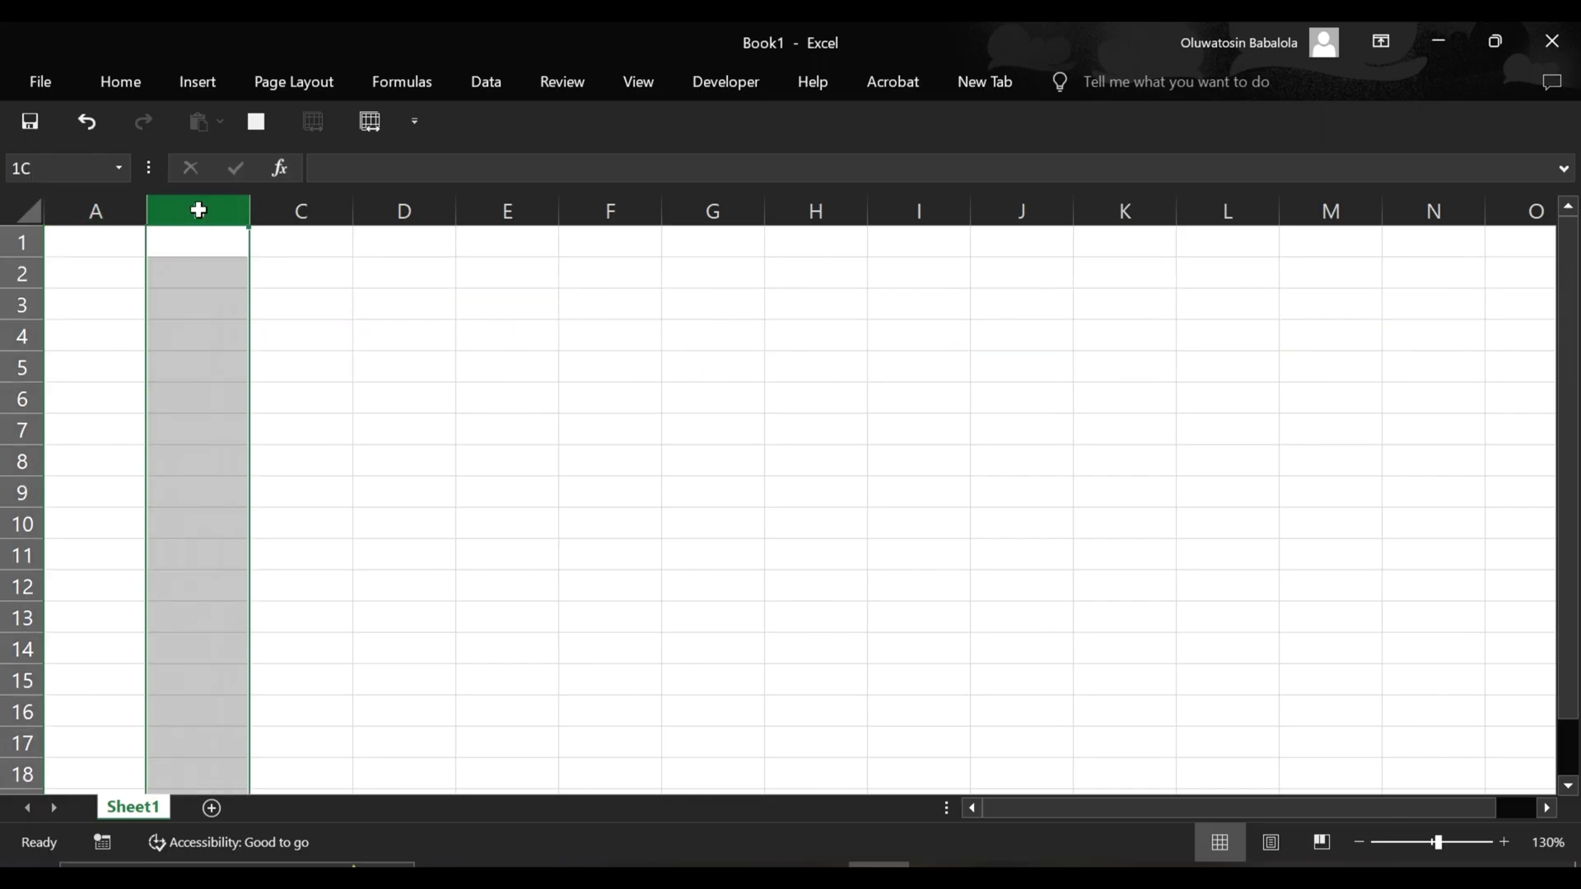
{"action": "left_click", "coordinate": [313, 195]}
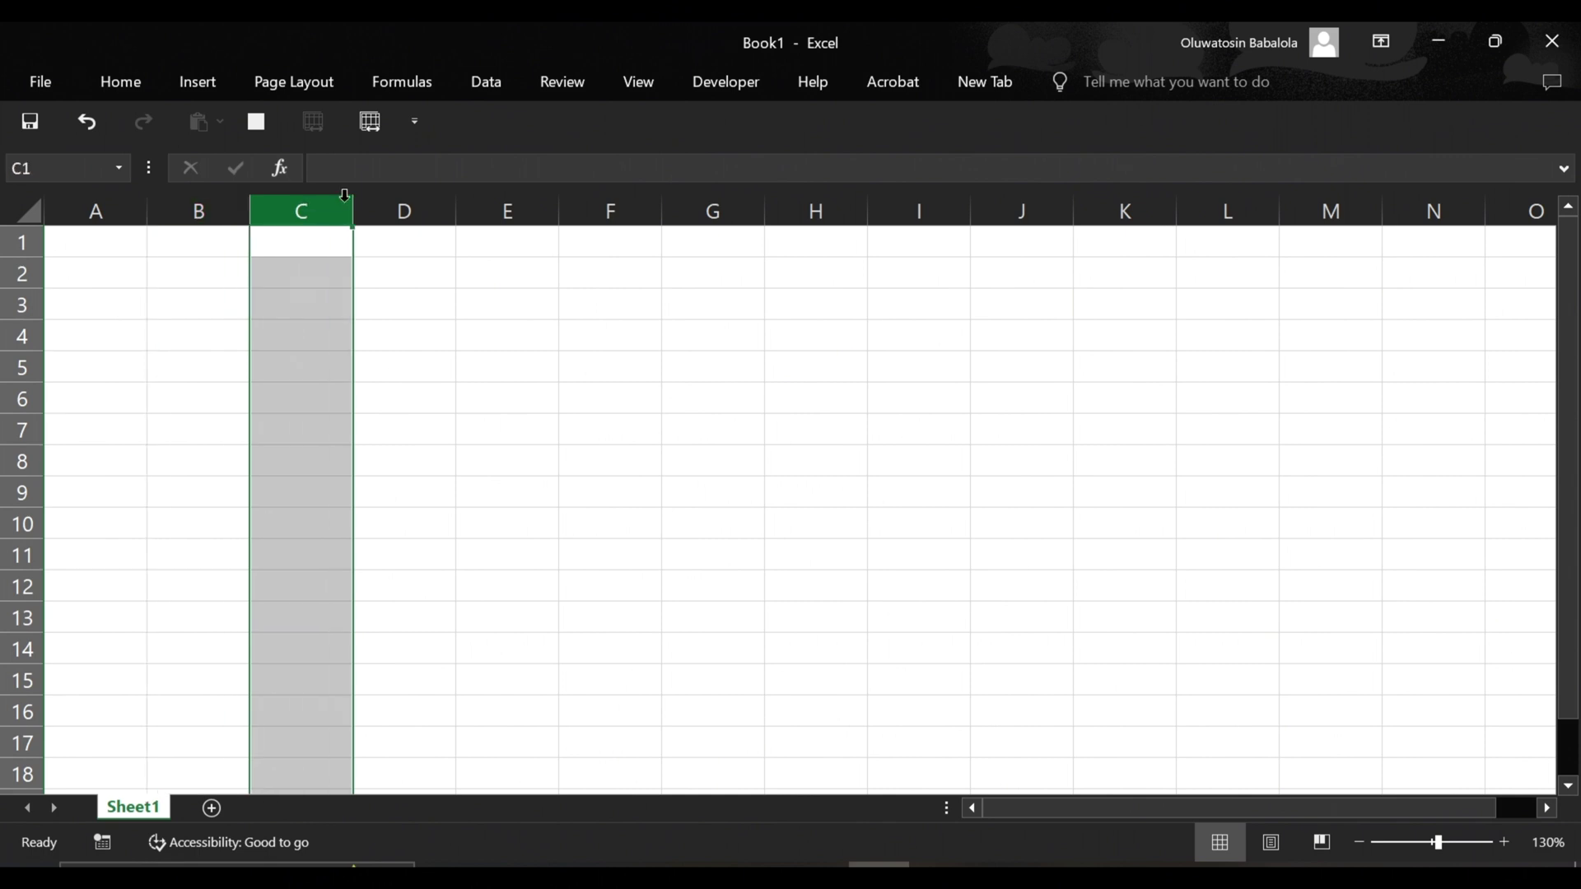
{"action": "left_click", "coordinate": [378, 201]}
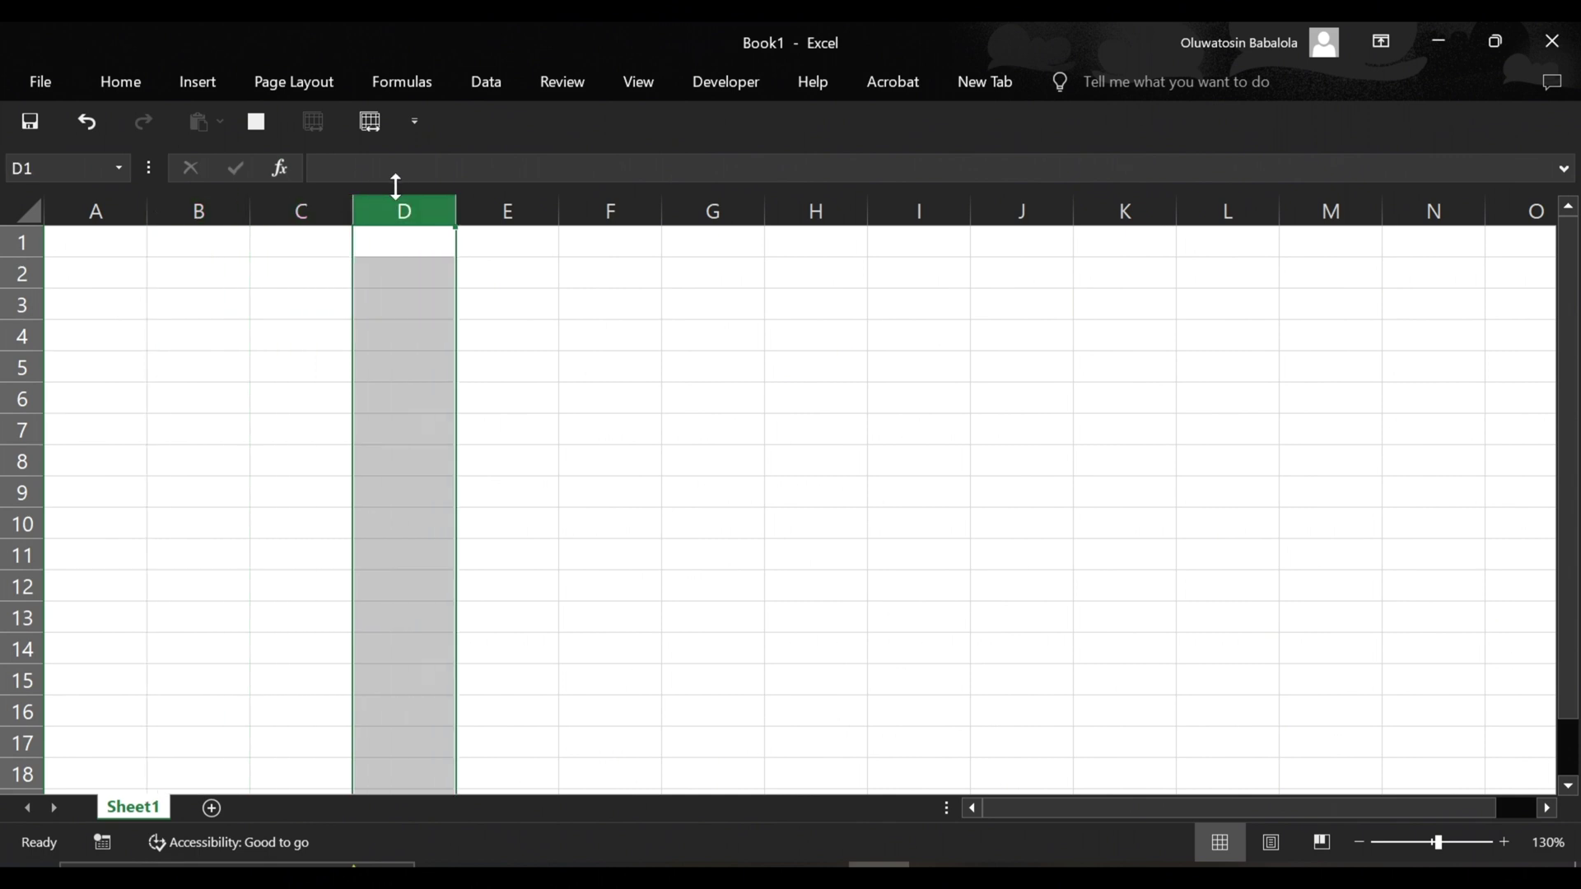
{"action": "left_click", "coordinate": [205, 238]}
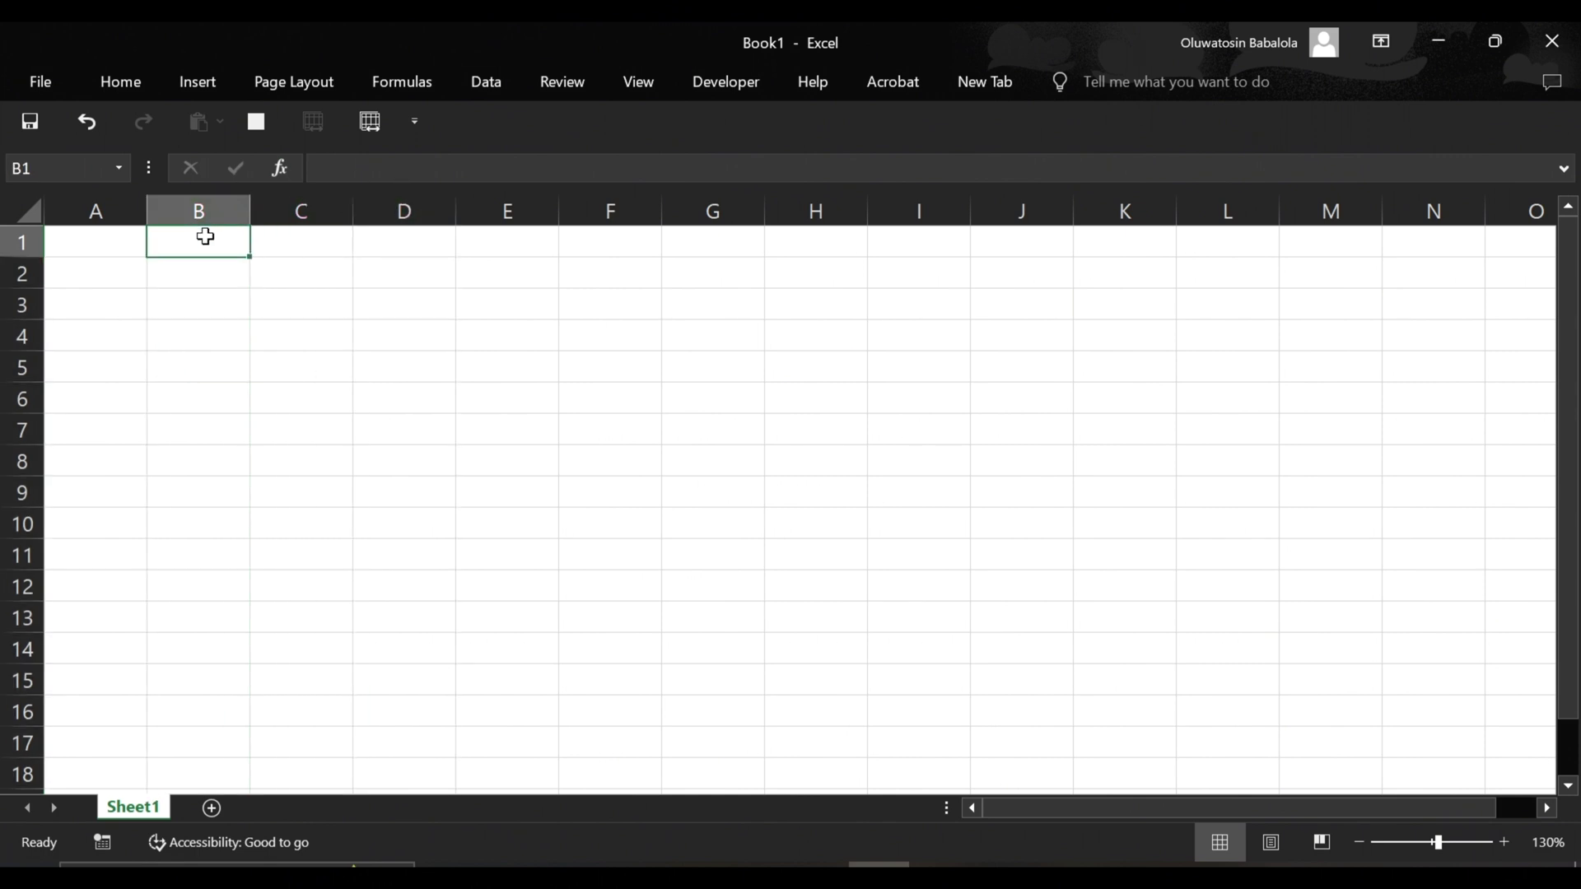
Highlight rows 1 through 4 one at a time, and select the single cells A1 and C1
{"action": "left_click", "coordinate": [27, 238]}
{"action": "left_click", "coordinate": [18, 272]}
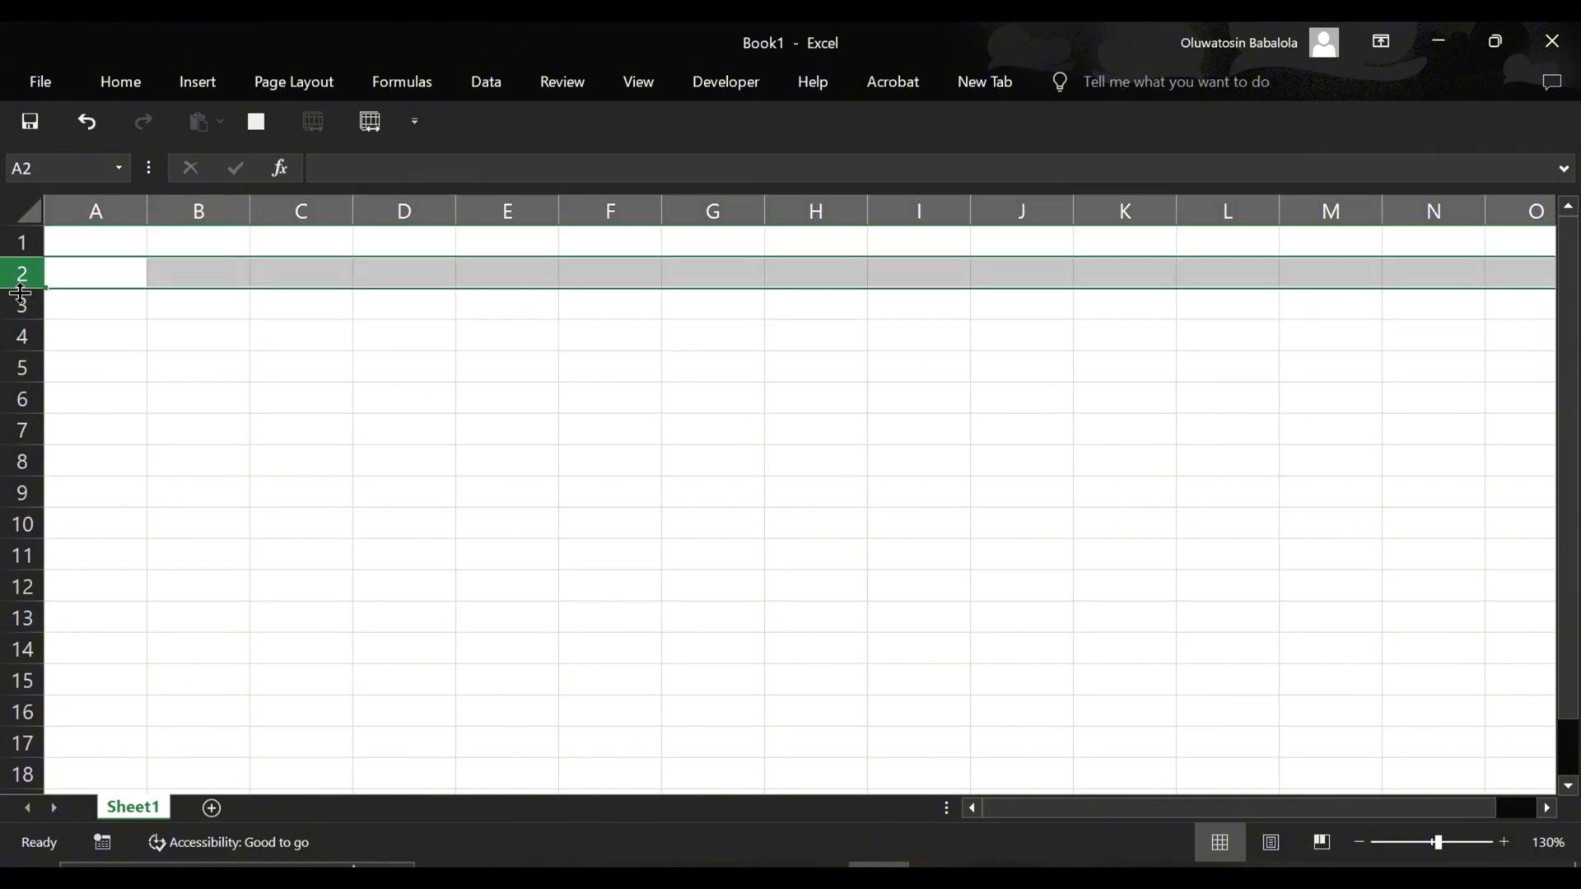
{"action": "left_click", "coordinate": [11, 305]}
{"action": "left_click", "coordinate": [11, 343]}
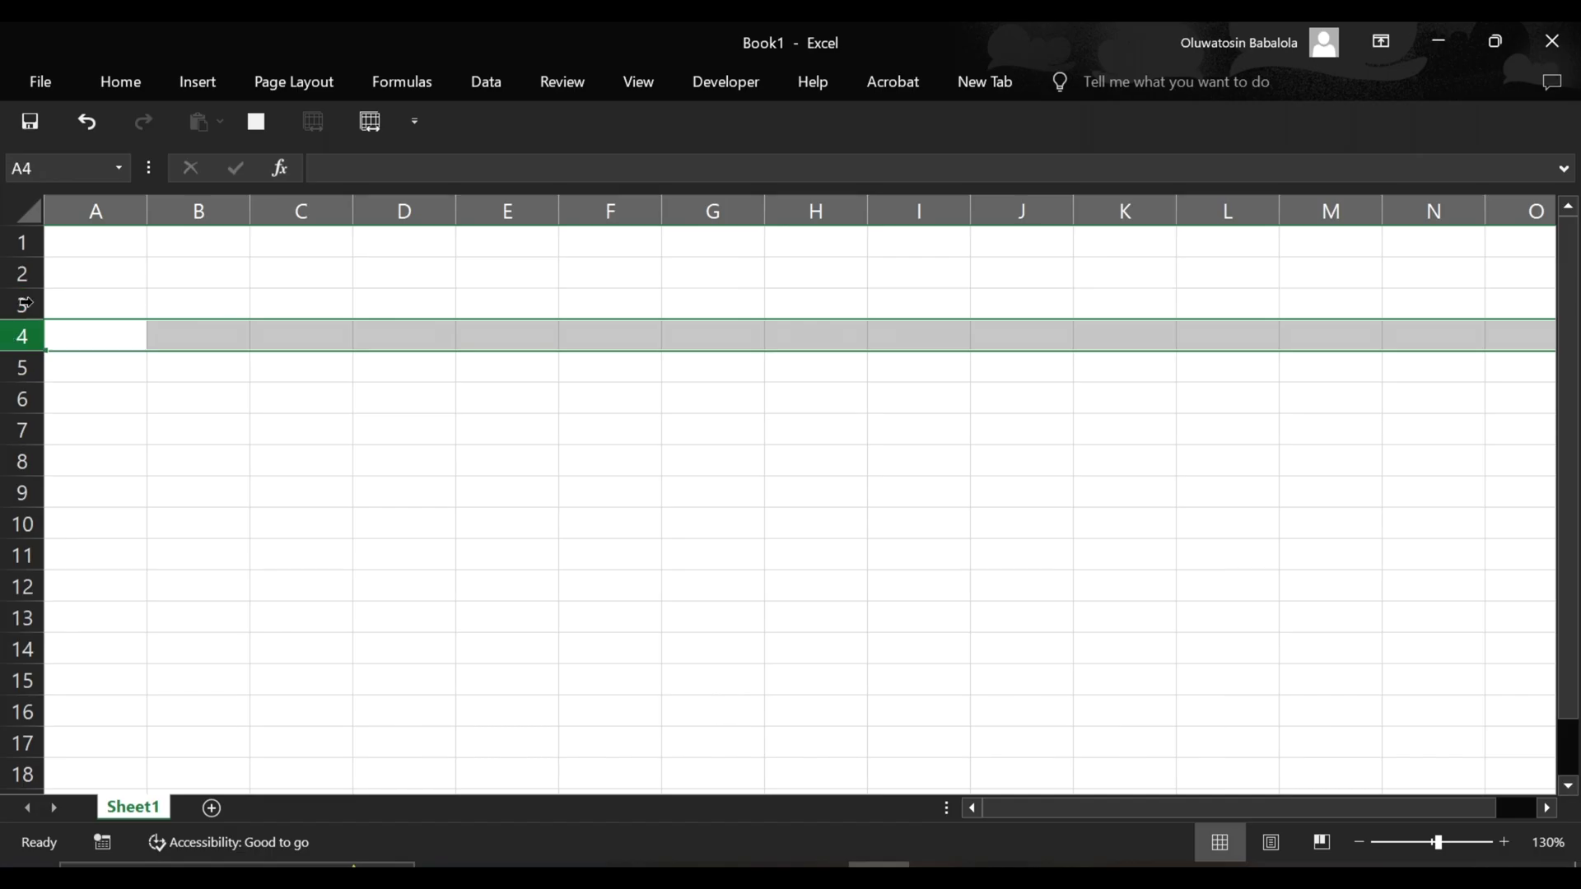
{"action": "left_click", "coordinate": [95, 247]}
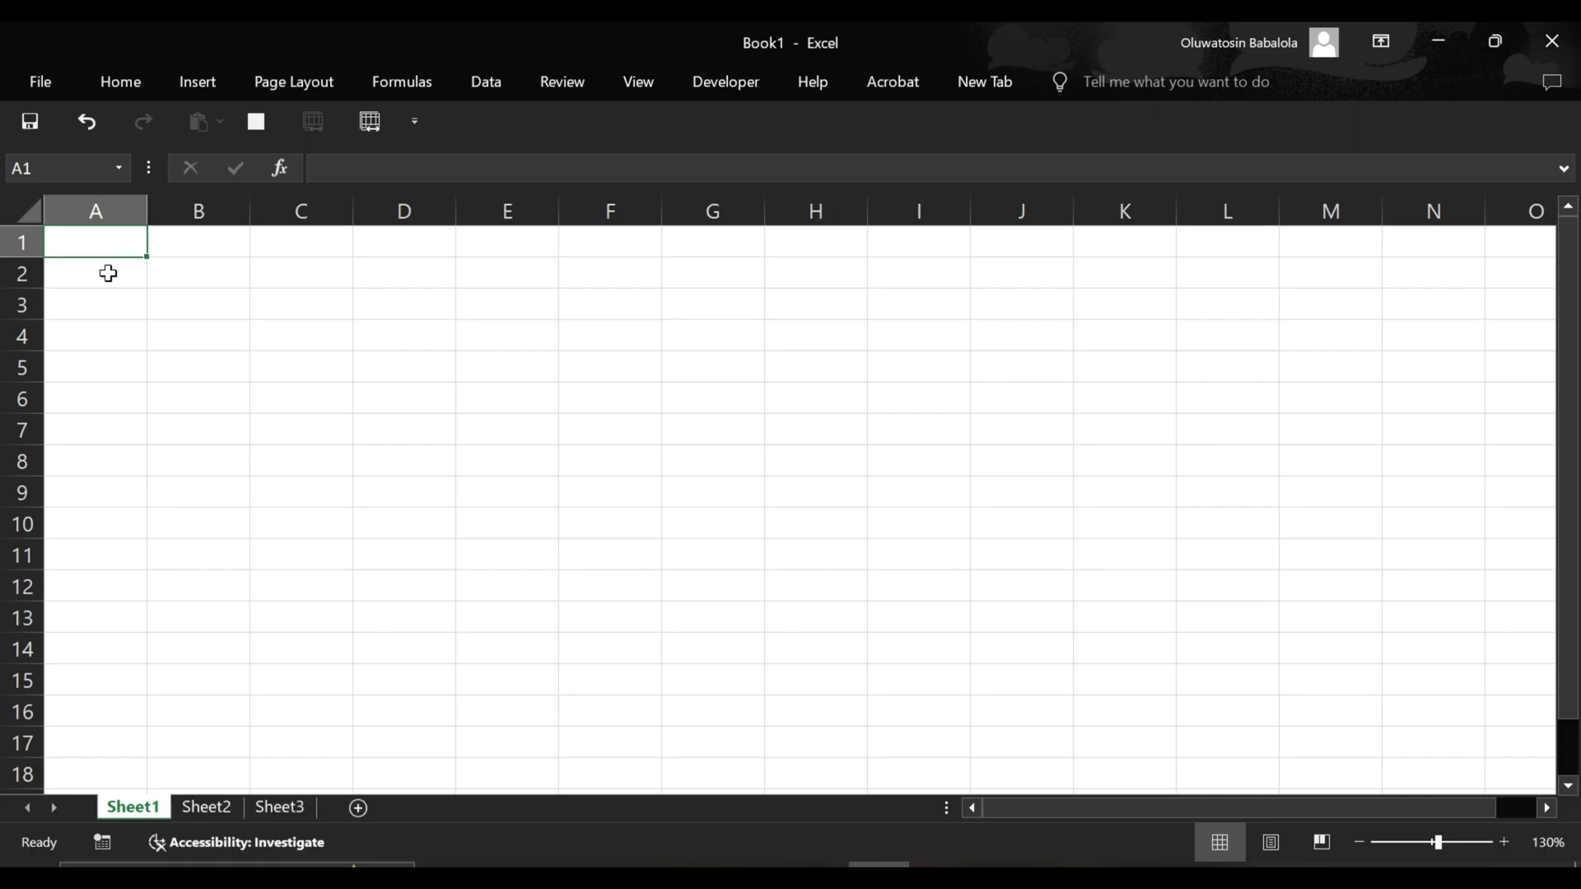
{"action": "left_click", "coordinate": [275, 251]}
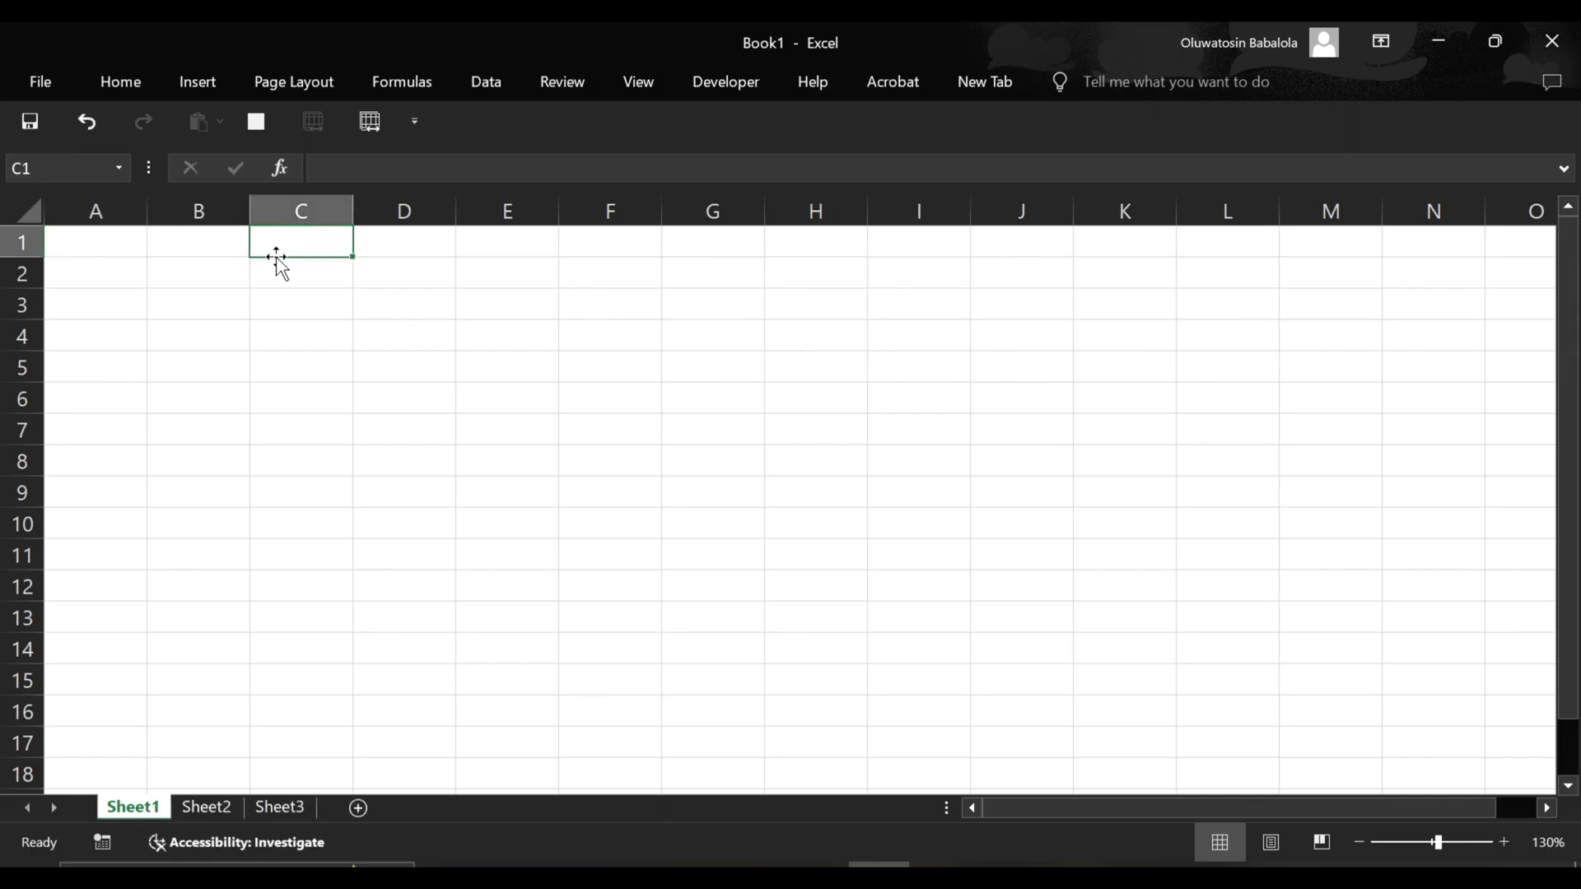
Label two cells with their own references, entering A1 in cell A1 and E6 in cell E6
{"action": "left_click", "coordinate": [121, 243]}
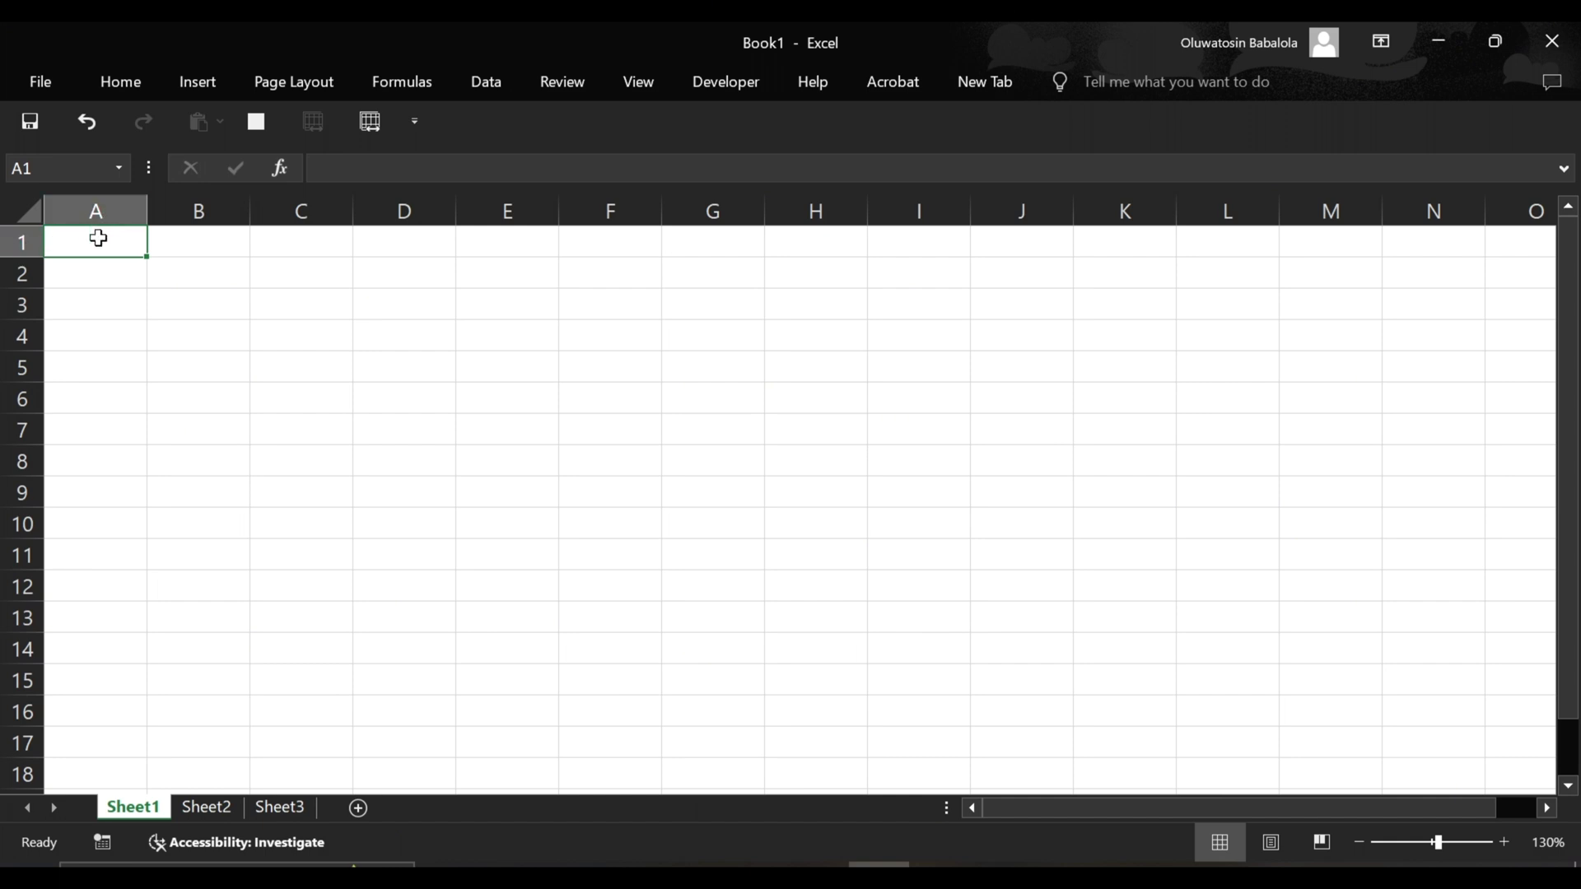
{"action": "type", "text": "A1"}
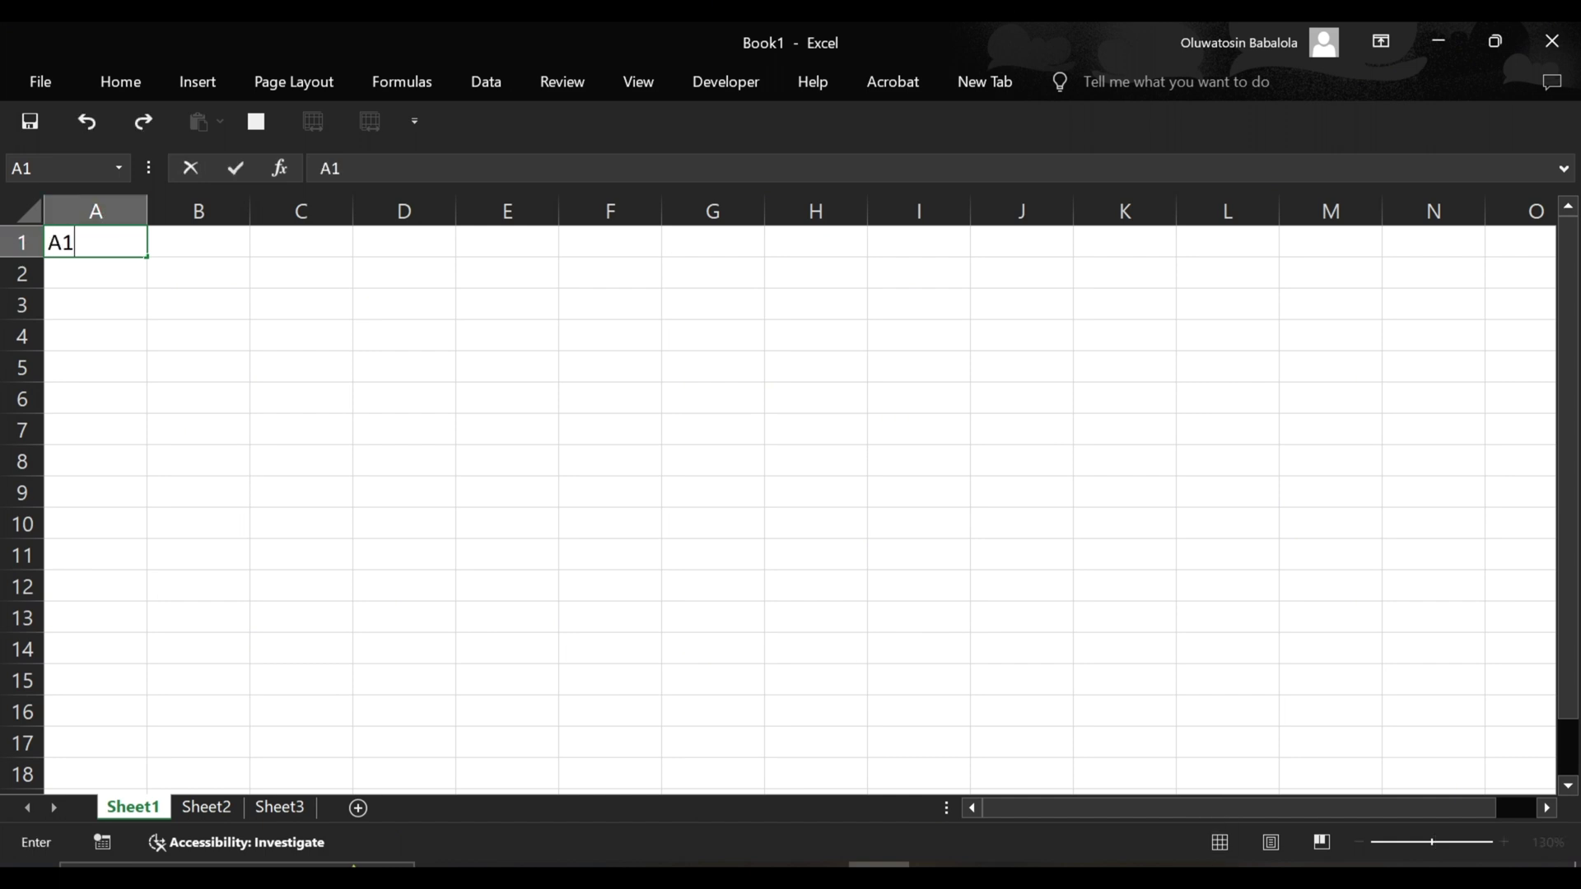
{"action": "left_click", "coordinate": [527, 397]}
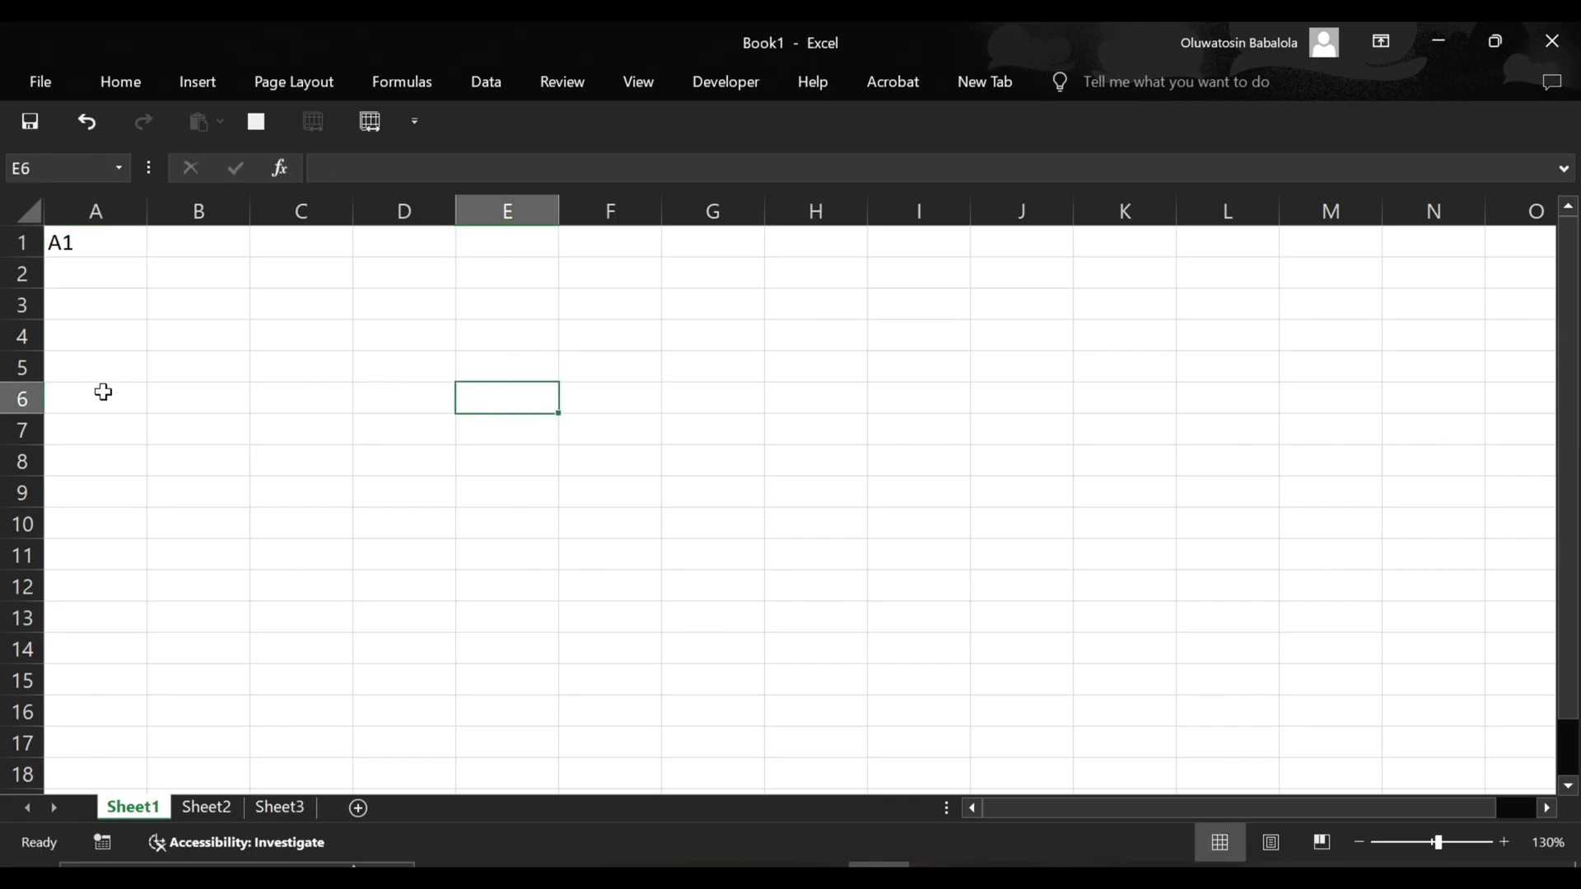
{"action": "double_click", "coordinate": [470, 391]}
{"action": "type", "text": "E6"}
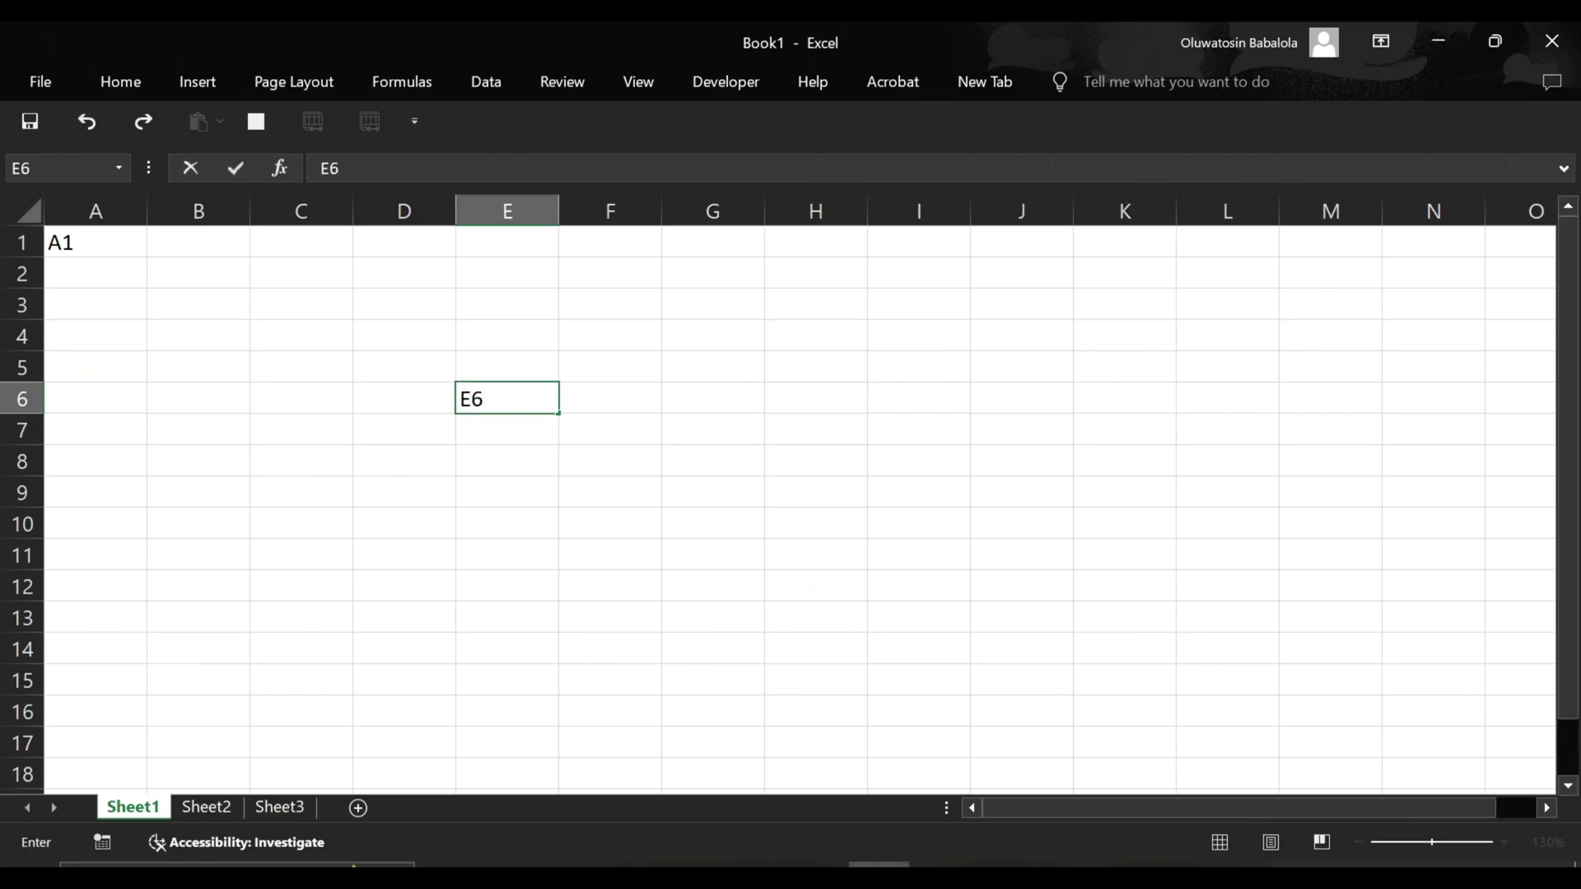
{"action": "key", "text": "Return"}
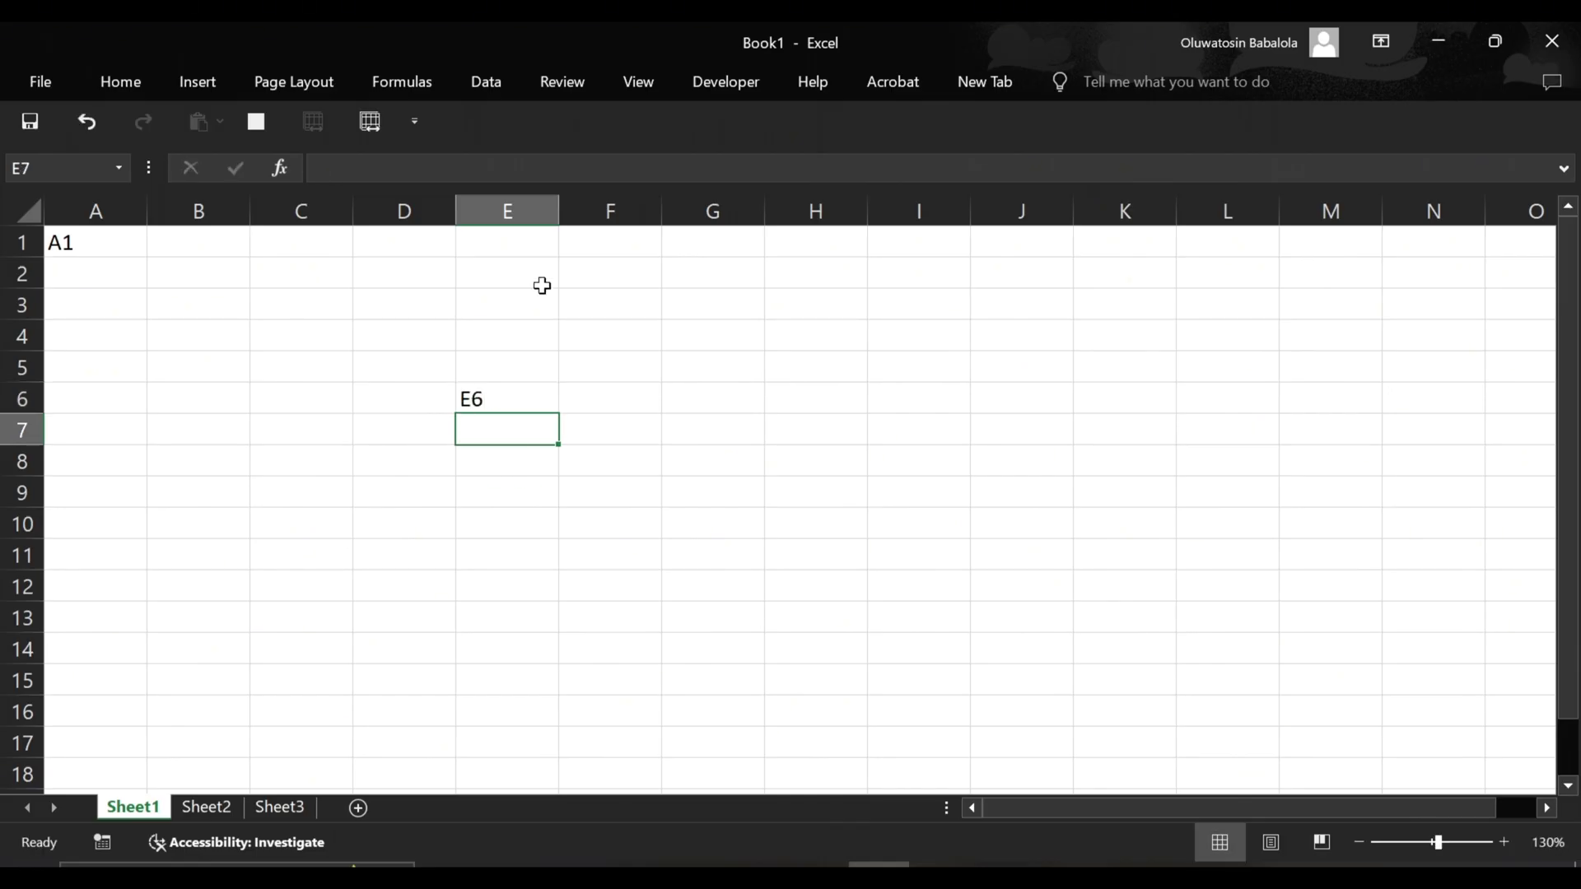
Select the cell range B1:C9 as an example, and clear the contents of cell A1
{"action": "left_click", "coordinate": [311, 416]}
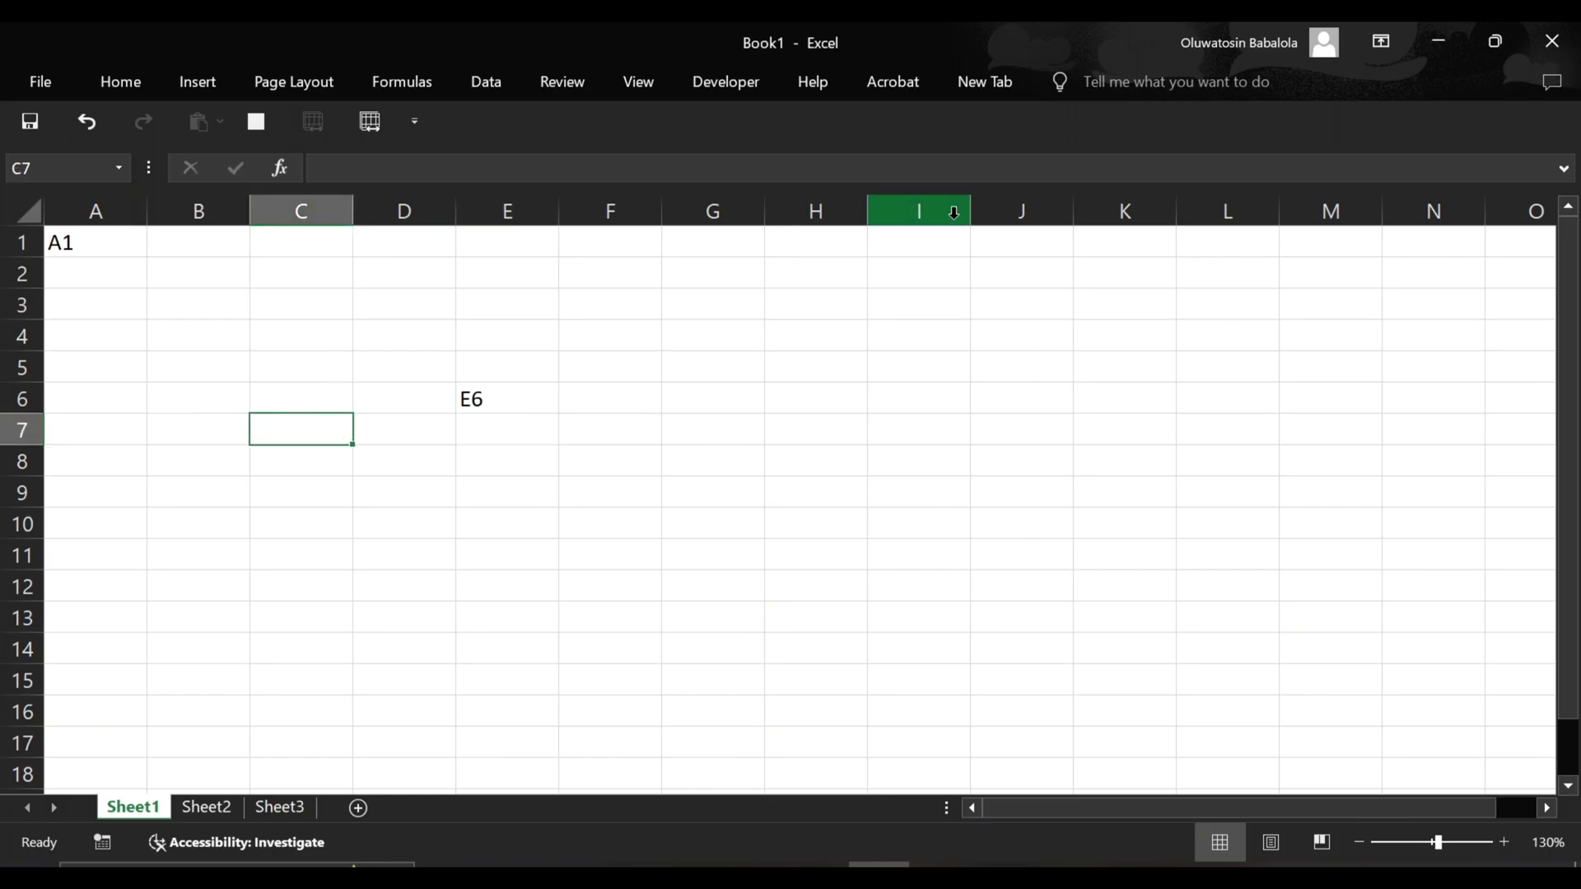
{"action": "left_click", "coordinate": [404, 242]}
{"action": "left_click_drag", "start_coordinate": [205, 244], "coordinate": [347, 477]}
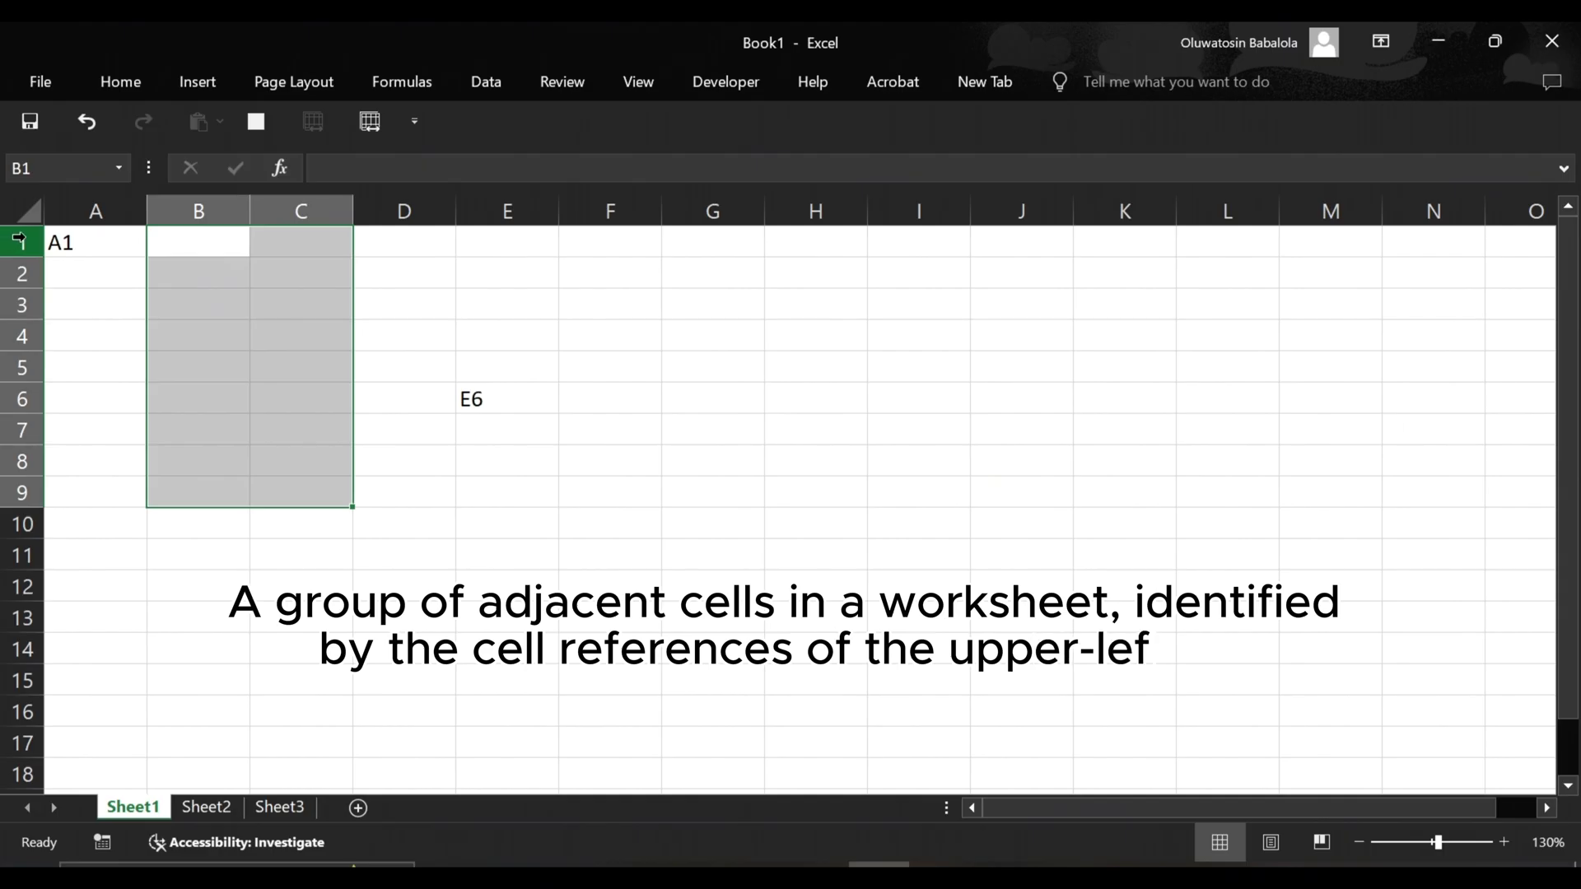
{"action": "left_click", "coordinate": [95, 242]}
{"action": "key", "text": "Delete"}
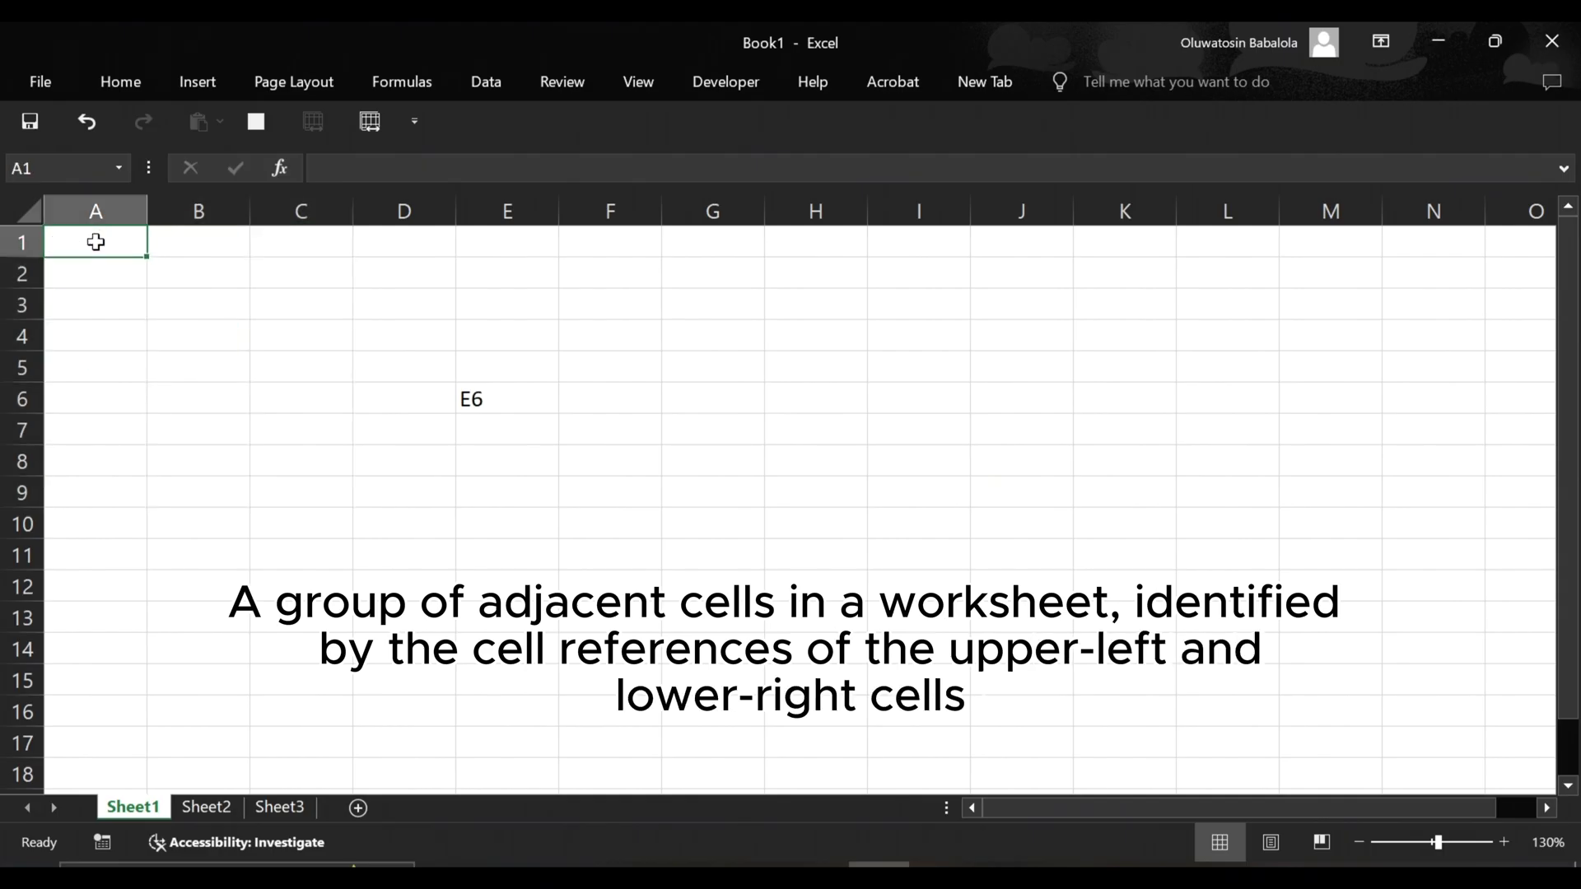
Select the cell range B1:C5 and the range F8:H12 in turn, ending on cell D3
{"action": "left_click_drag", "start_coordinate": [177, 244], "coordinate": [289, 363]}
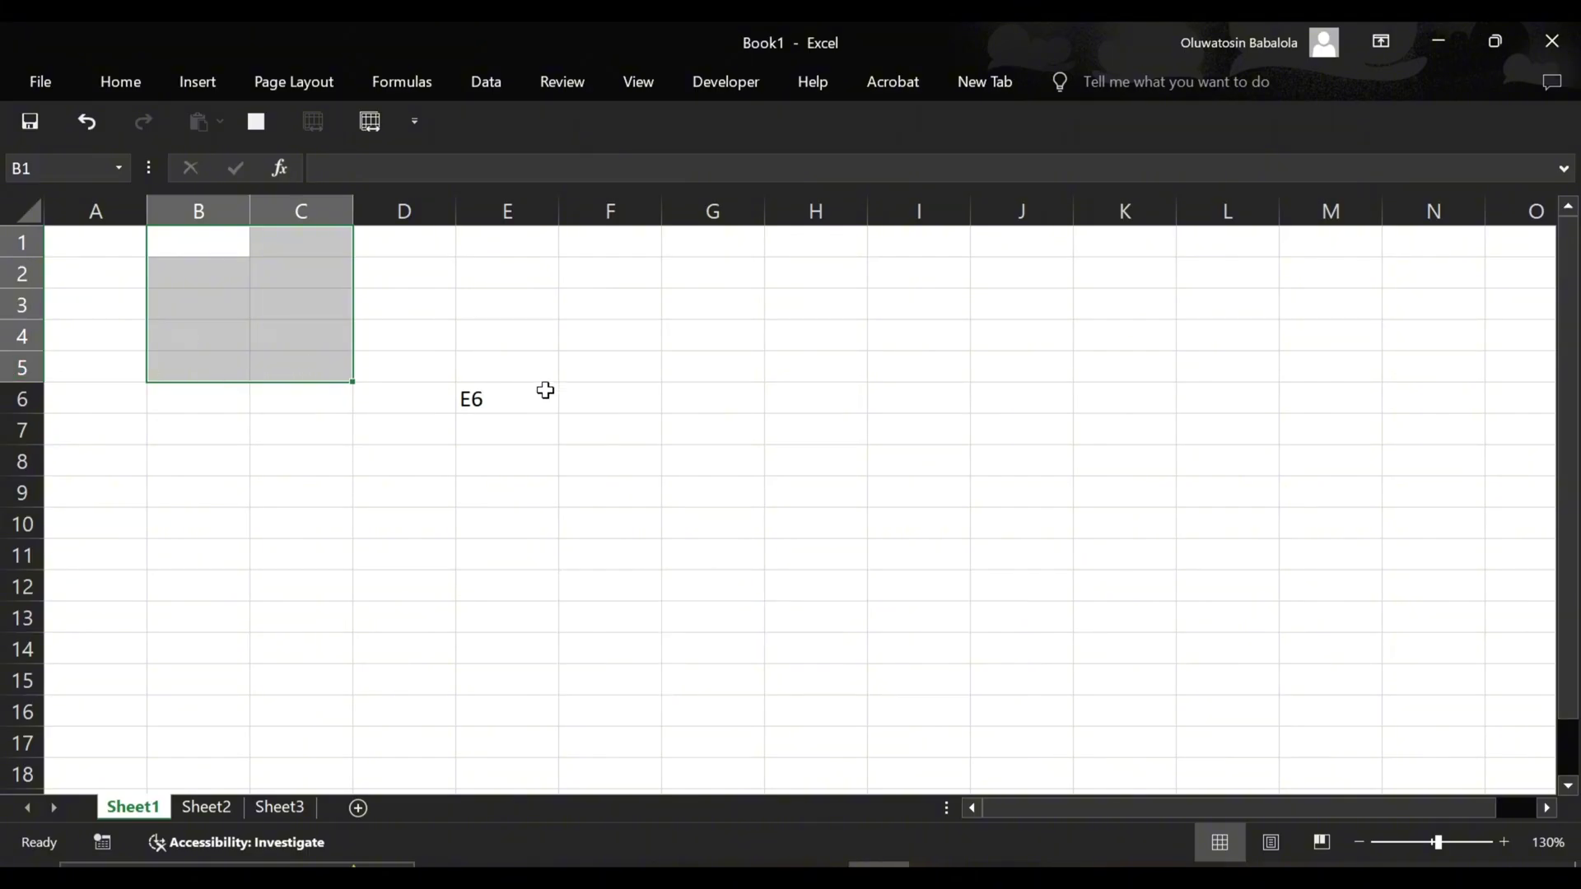
{"action": "left_click_drag", "start_coordinate": [580, 456], "coordinate": [803, 575]}
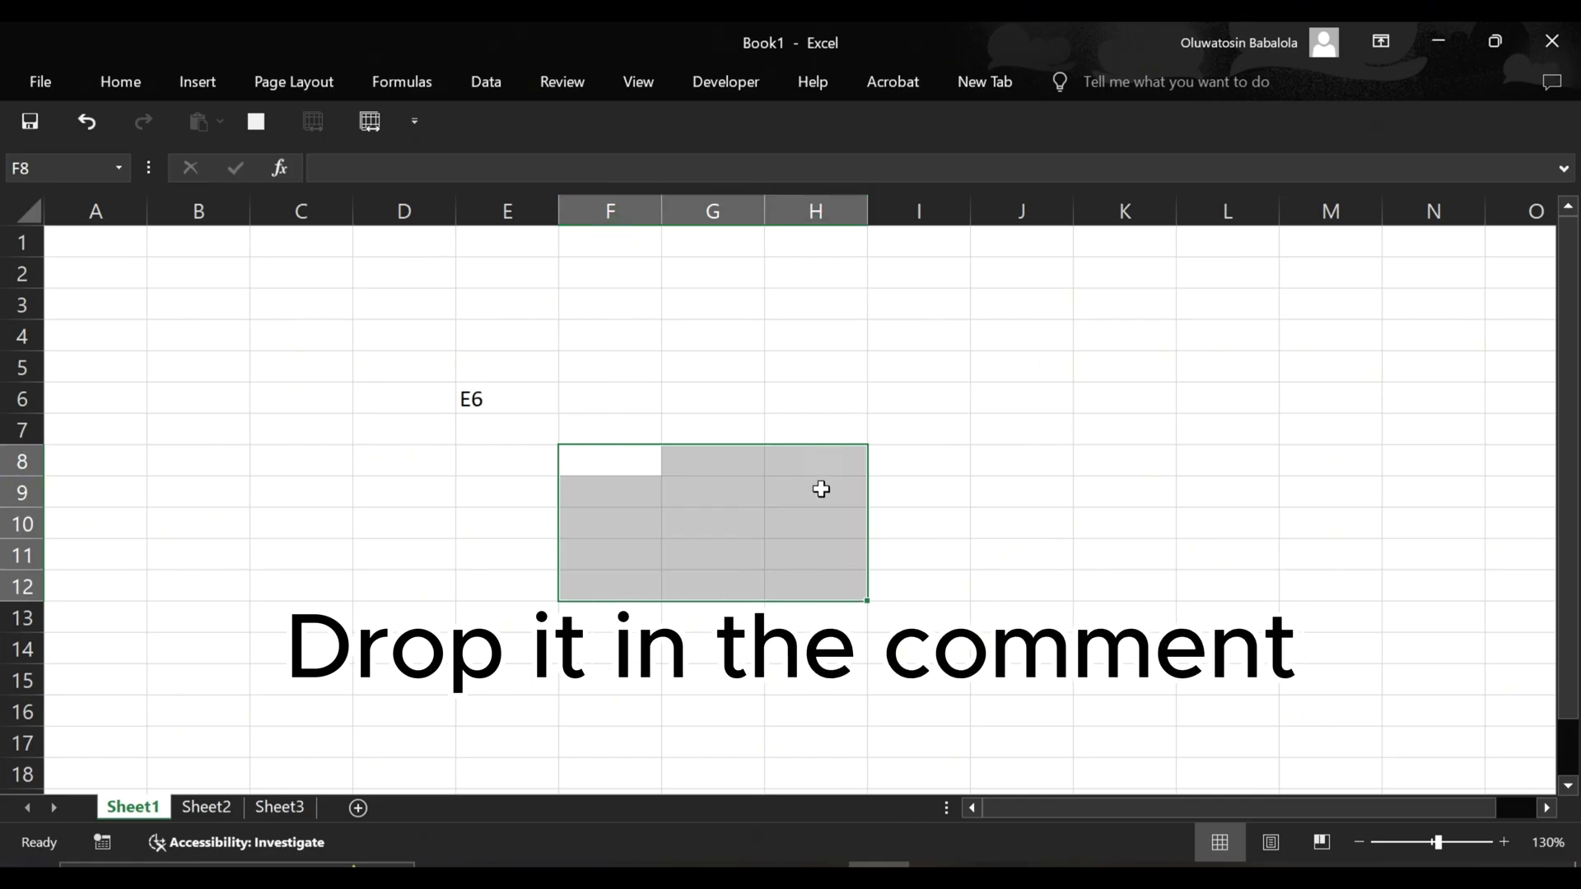
{"action": "left_click", "coordinate": [395, 321]}
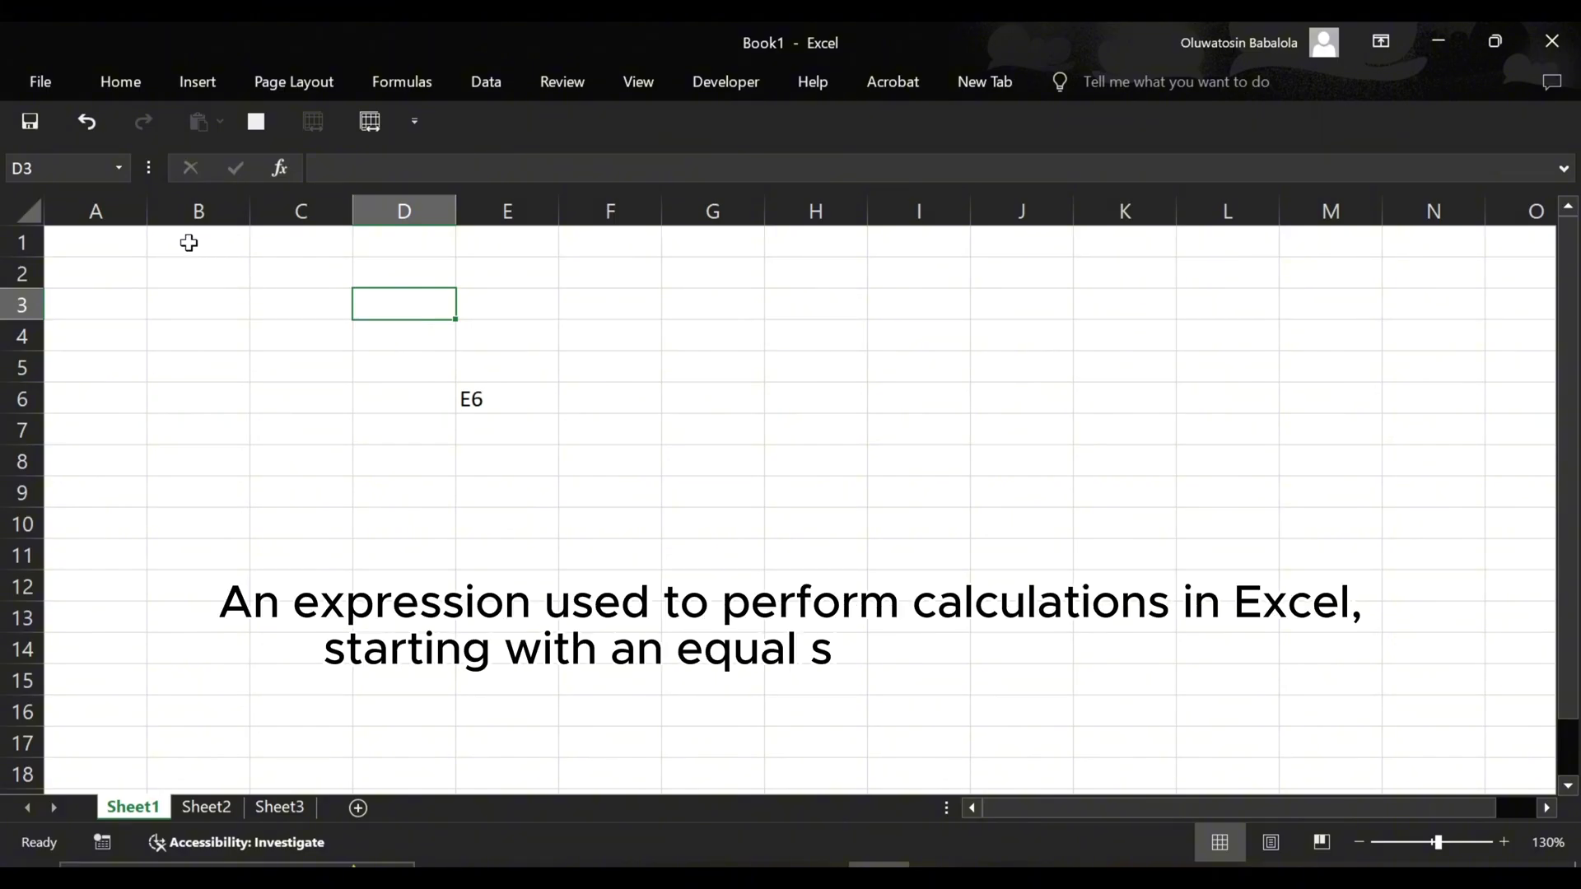
Enter the multiplication formula =2 * 4 in cell B7
{"action": "left_click", "coordinate": [189, 423]}
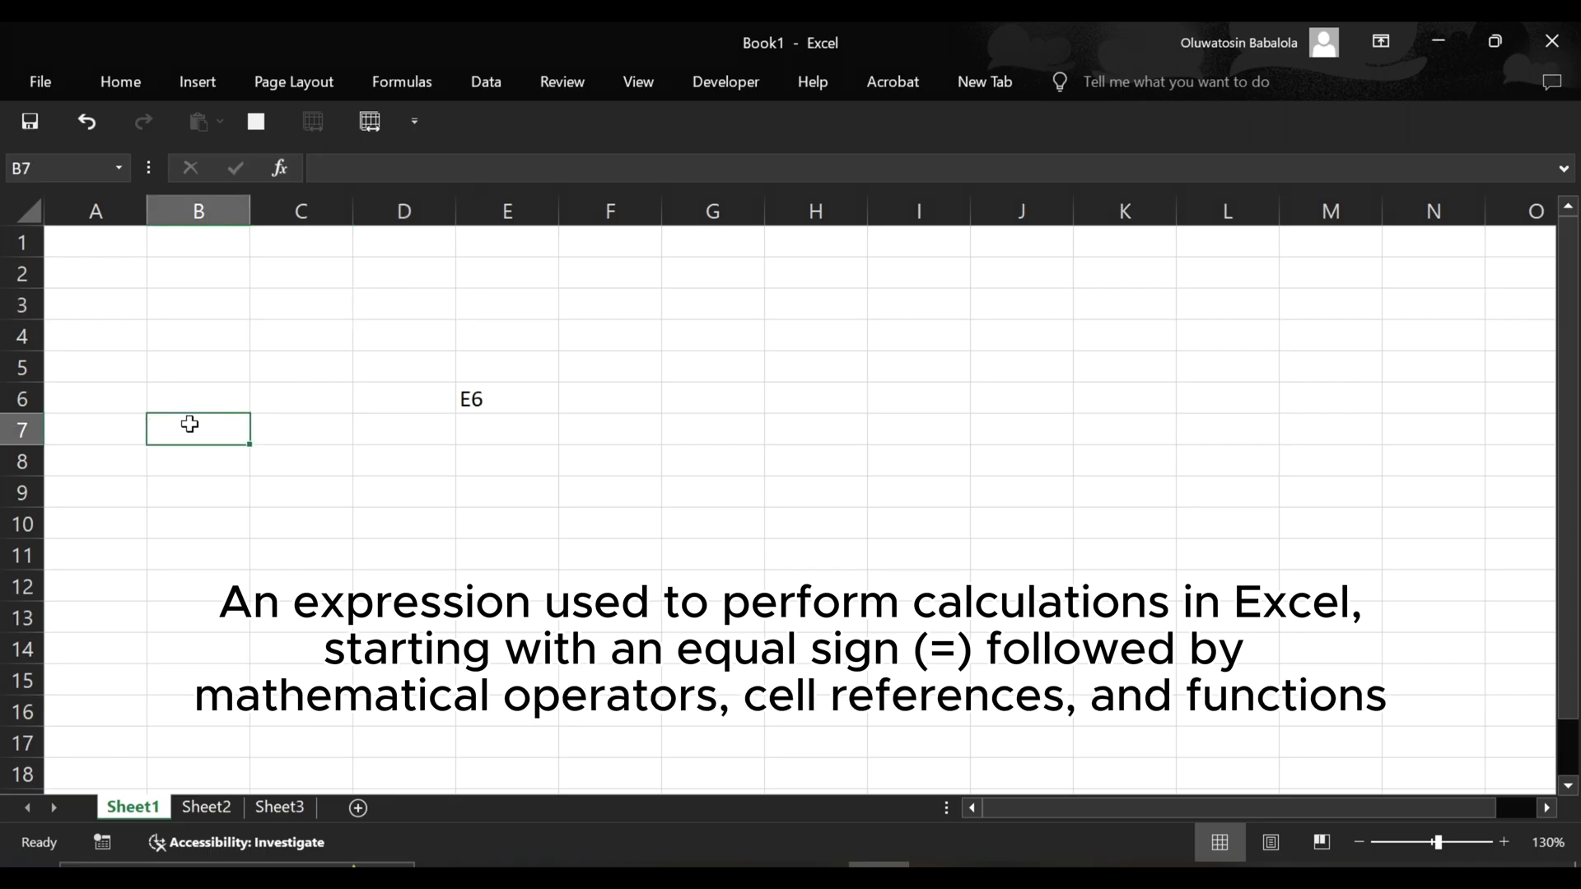
{"action": "type", "text": "=2 * 4"}
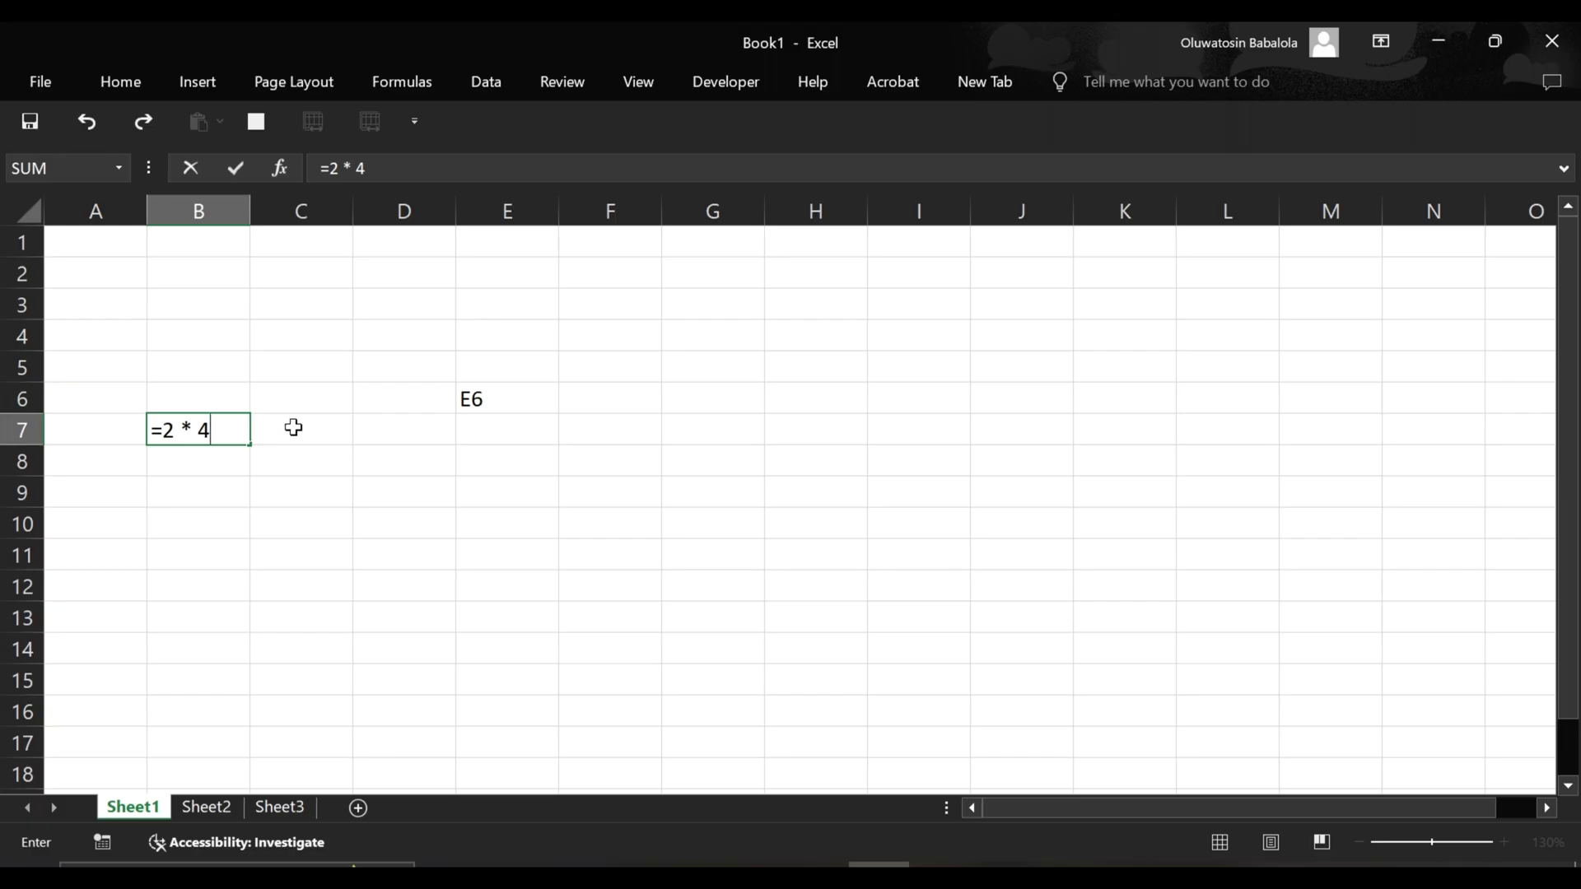
{"action": "key", "text": "Return"}
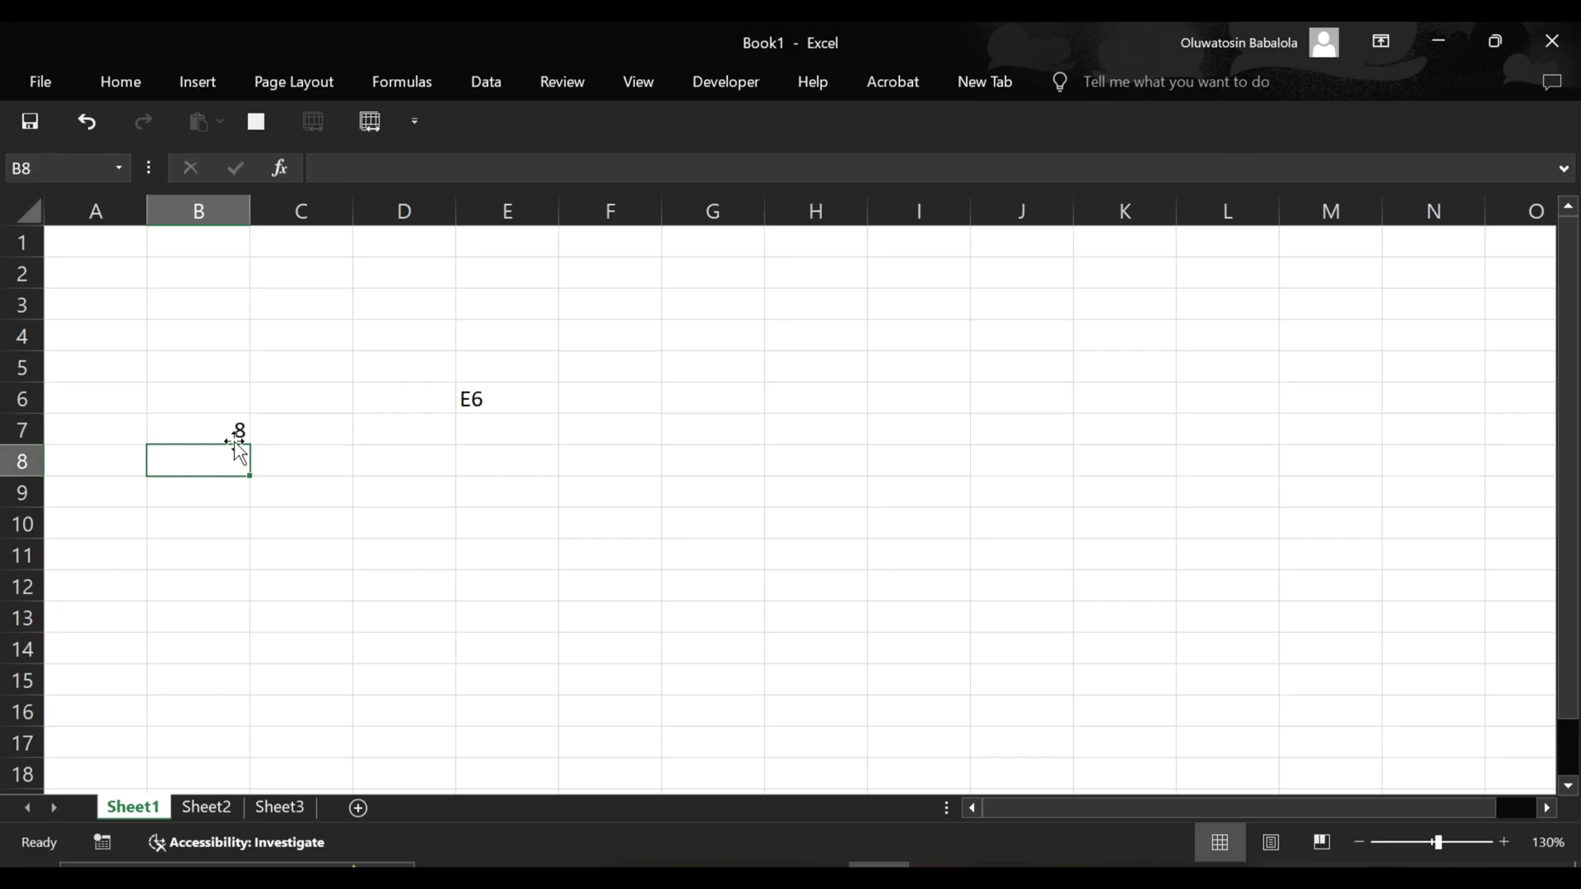
Enter 2 * 4 without an equal sign in cell C7, beside the formula cell
{"action": "left_click", "coordinate": [303, 433]}
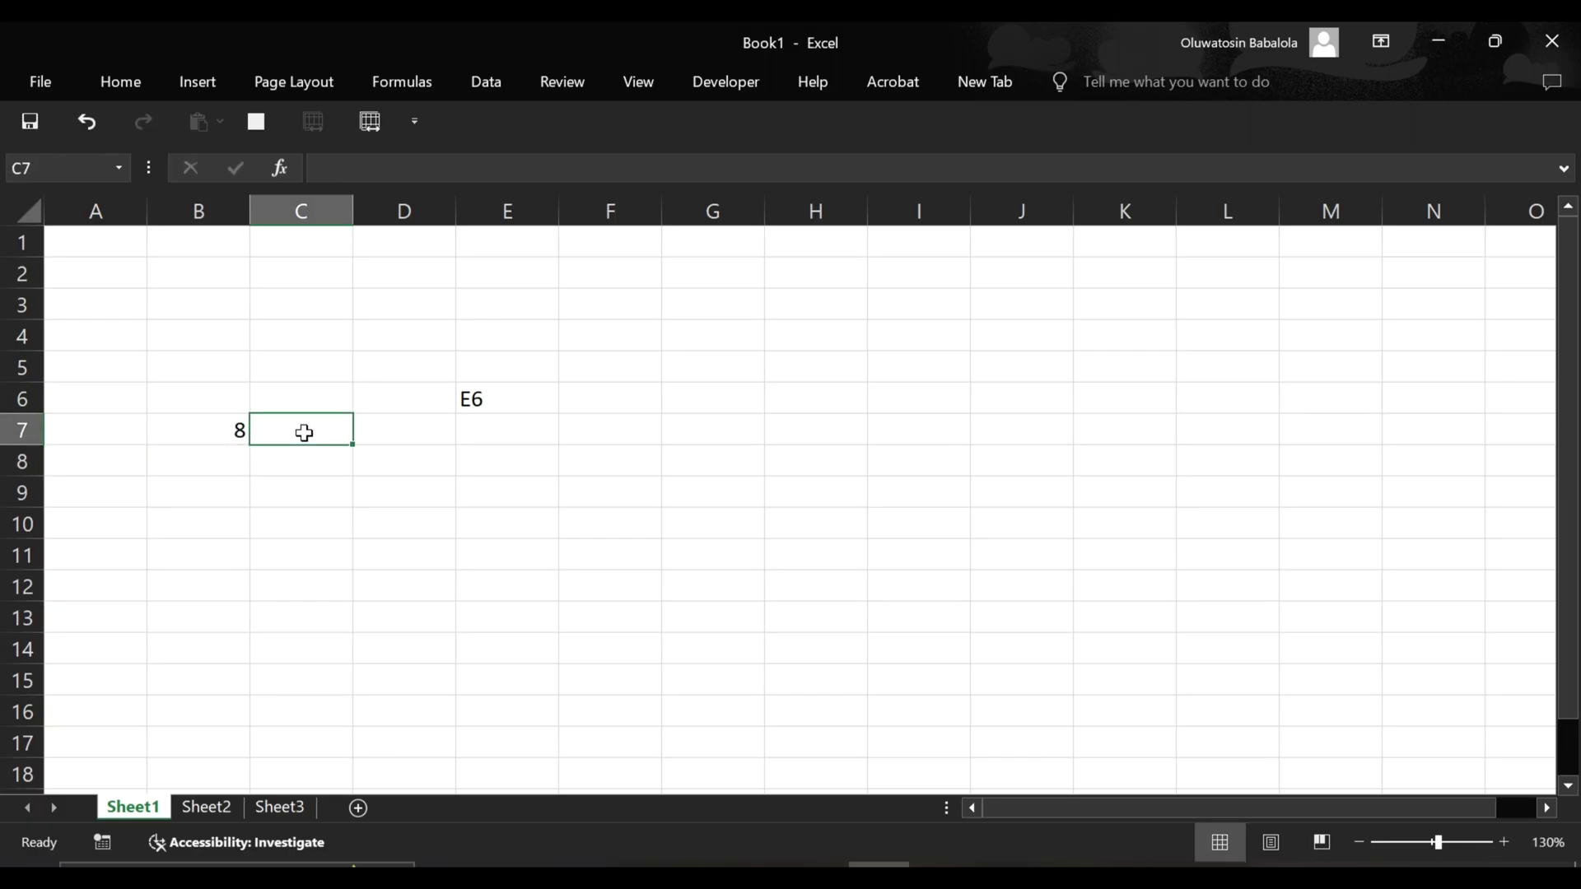
{"action": "type", "text": "2 * 4"}
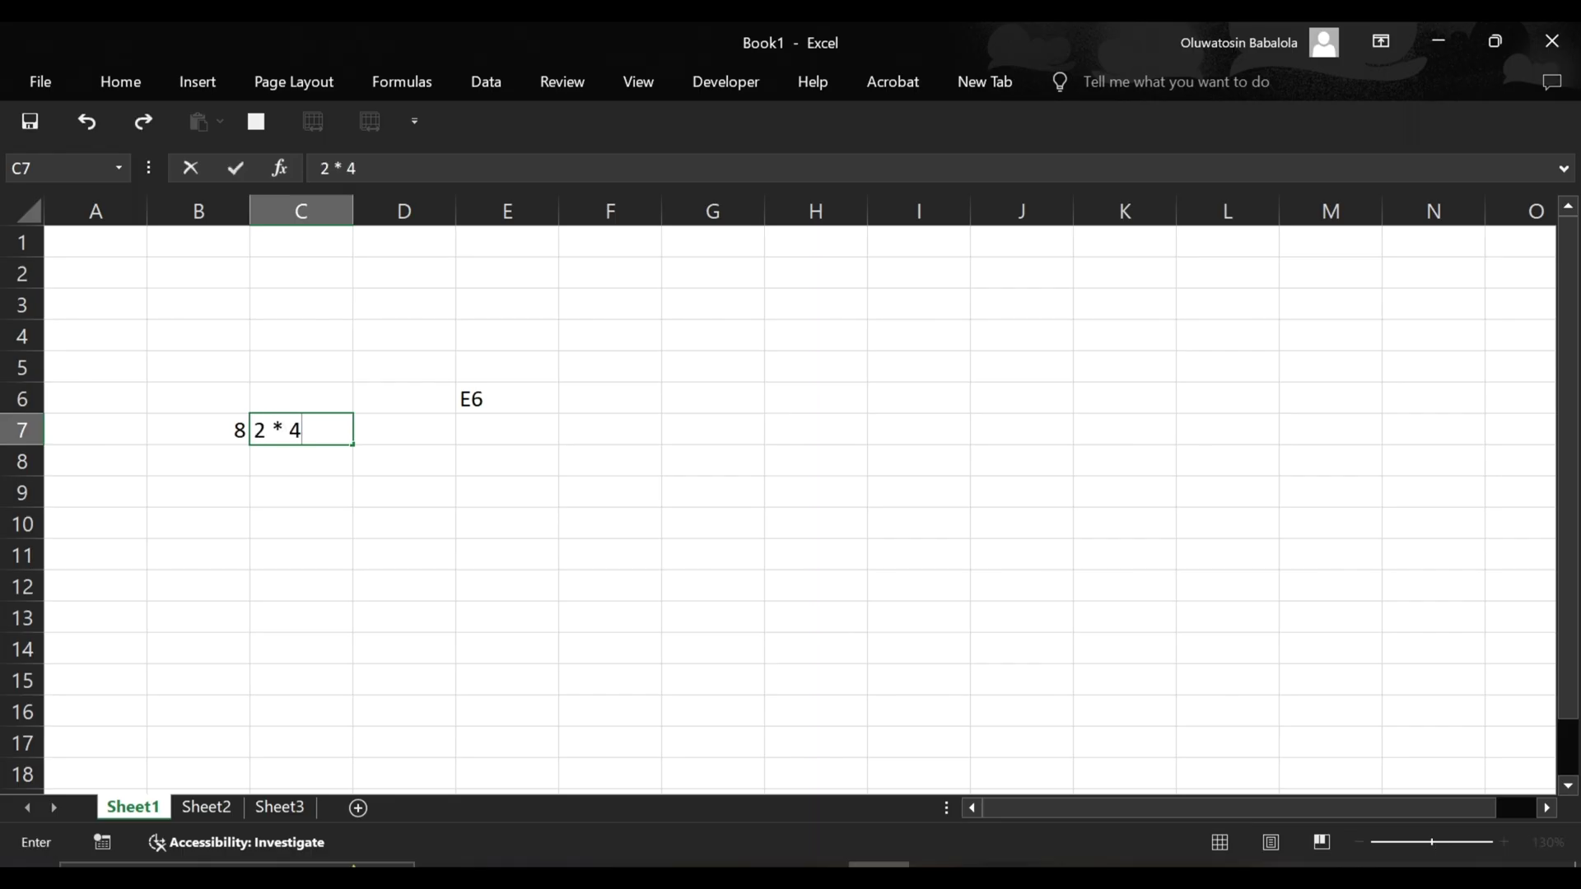
{"action": "key", "text": "Return"}
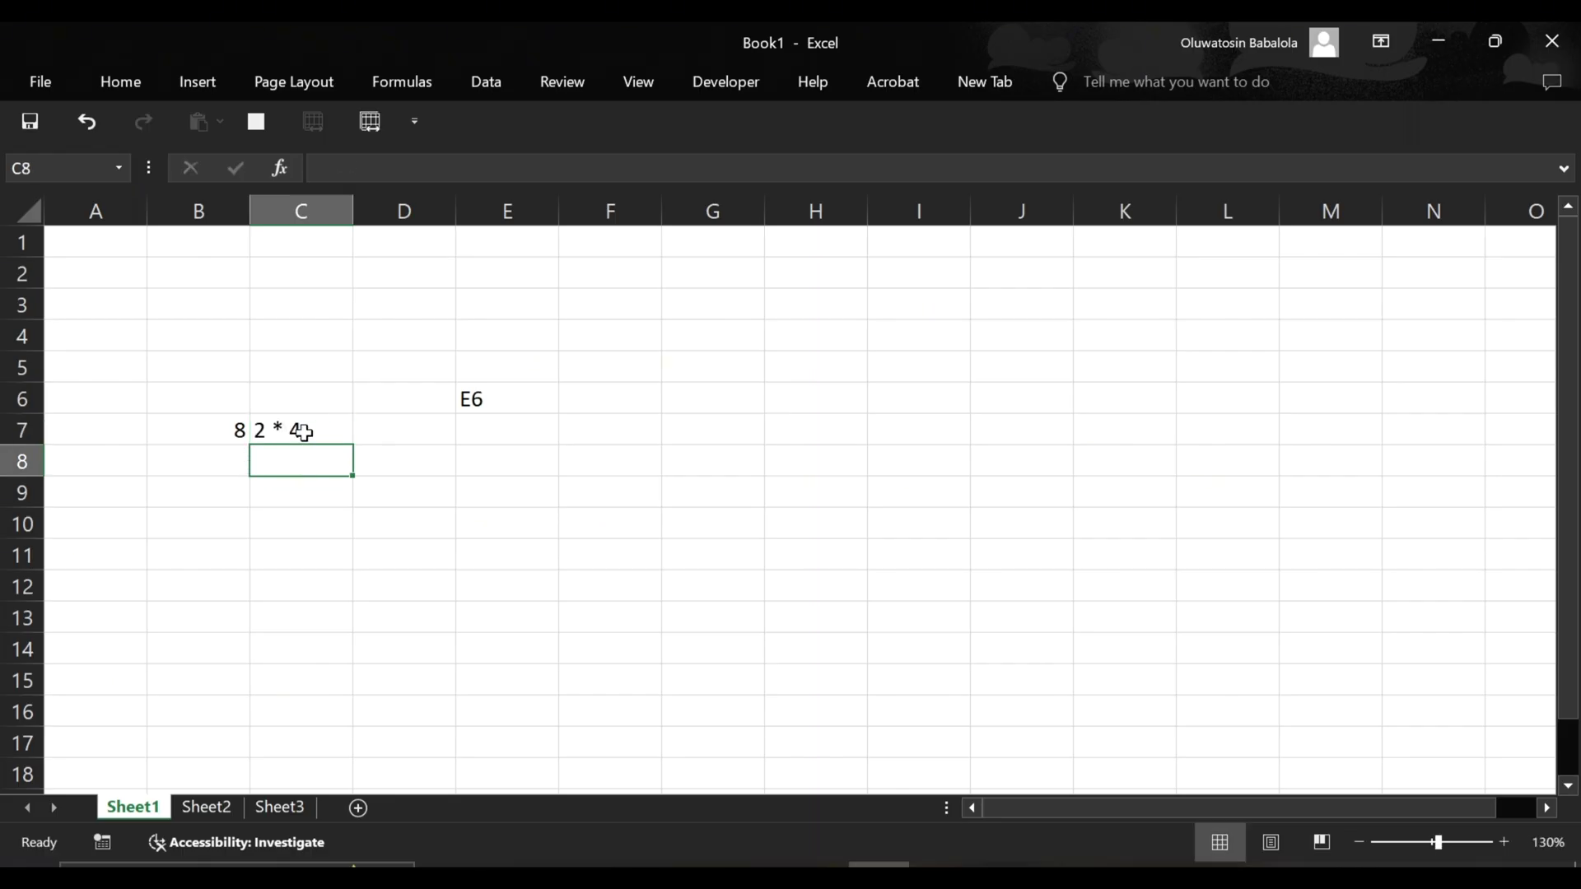
Open the multiplication formula in cell B7 to examine how it starts, leaving its contents as they are
{"action": "left_click", "coordinate": [235, 427]}
{"action": "double_click", "coordinate": [219, 434]}
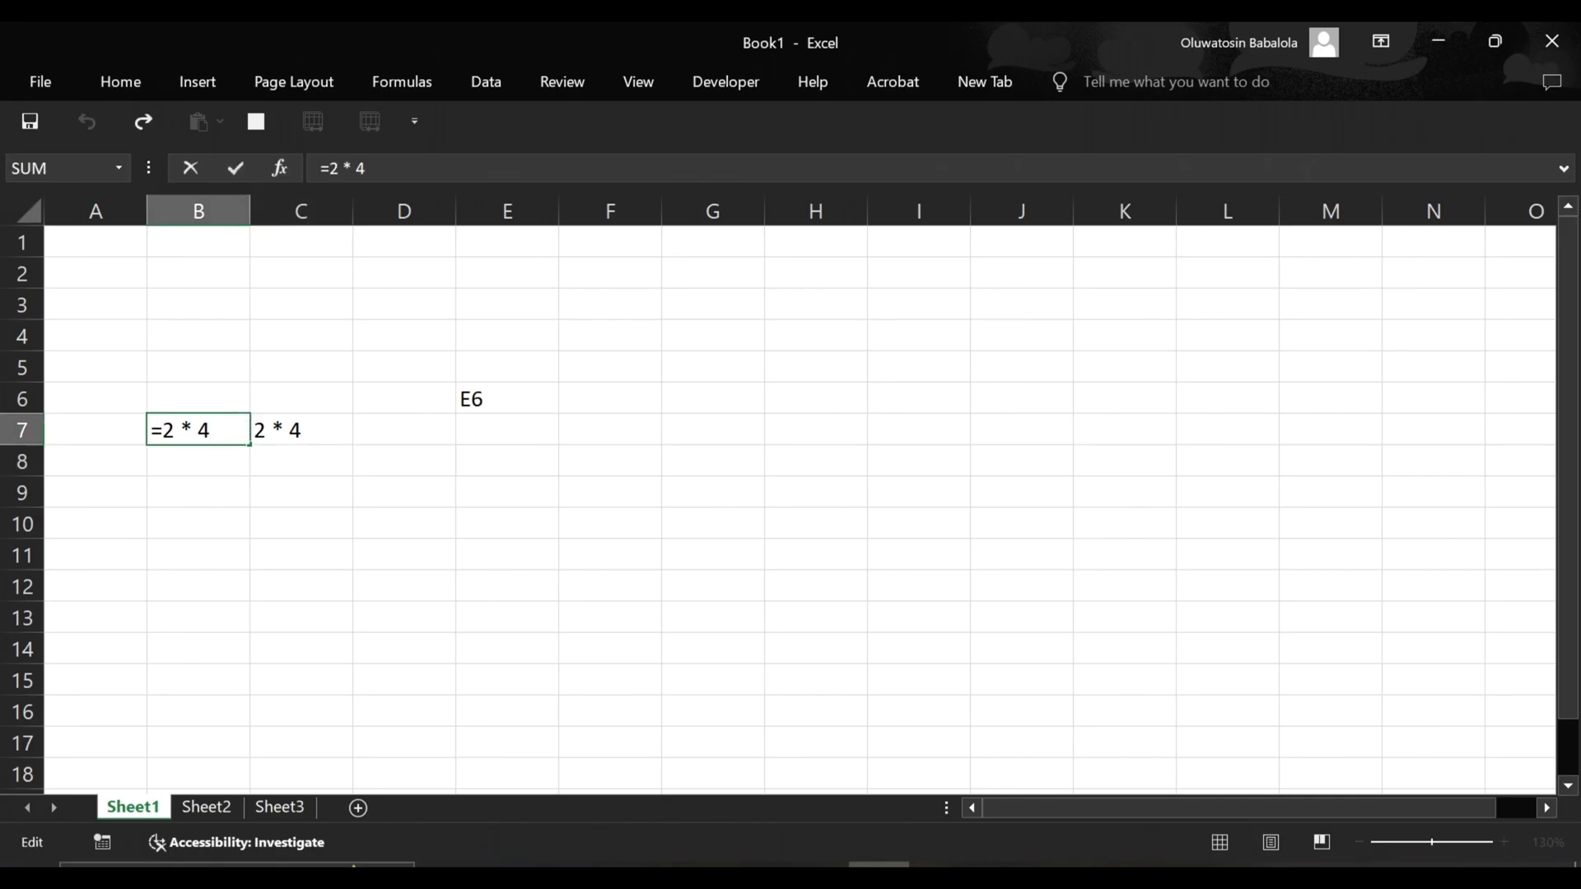
{"action": "key", "text": "Return"}
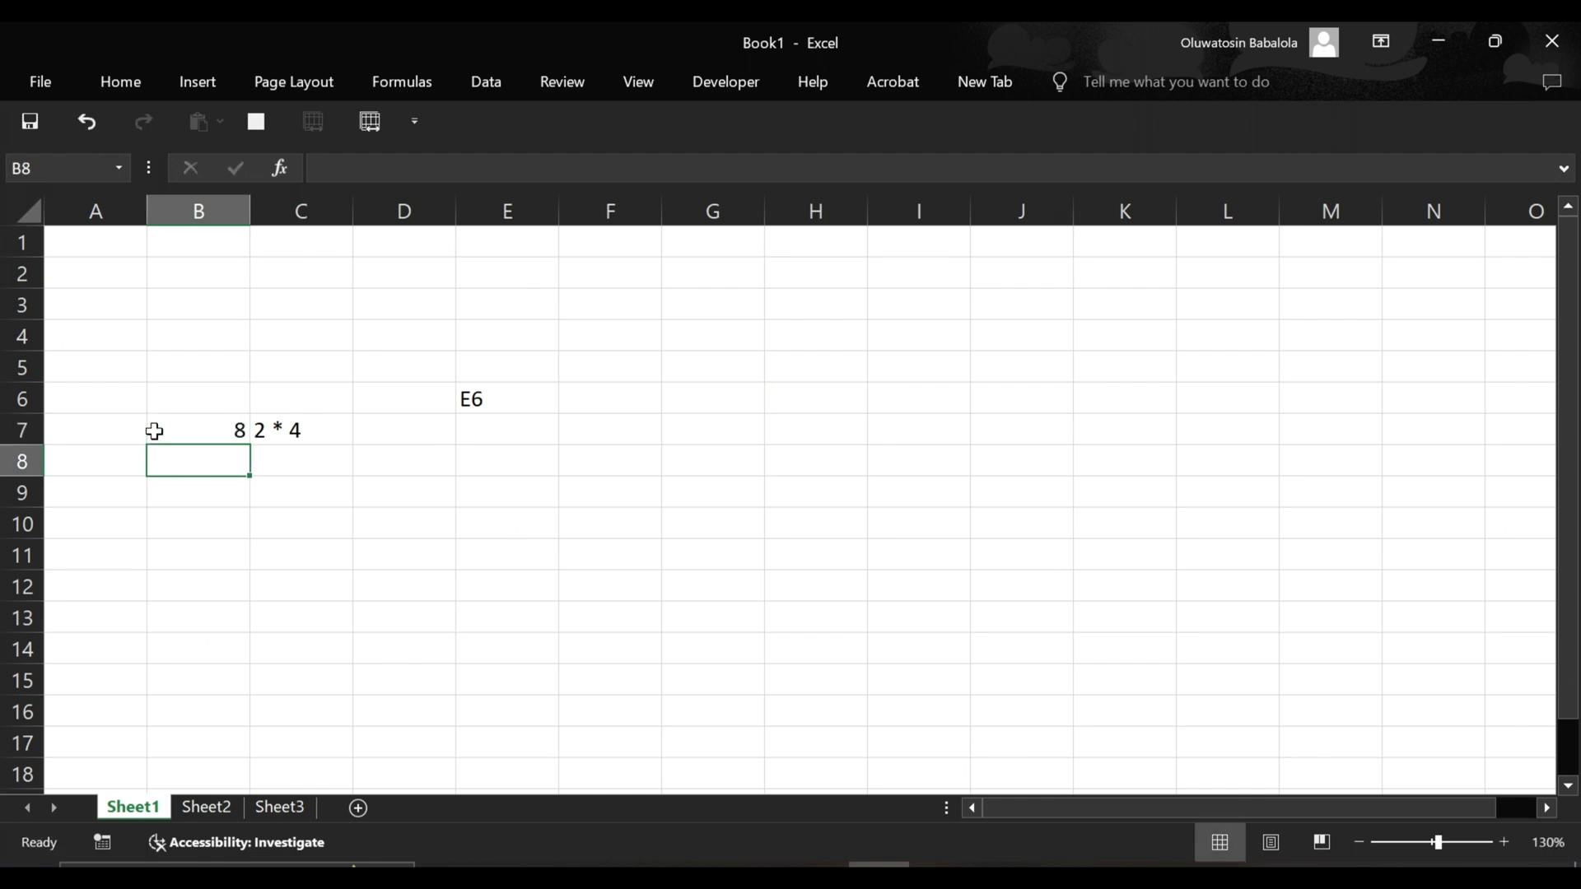
Enter the formula =SUM(2,5) in cell B9 to add two numbers with the SUM function
{"action": "left_click", "coordinate": [226, 500]}
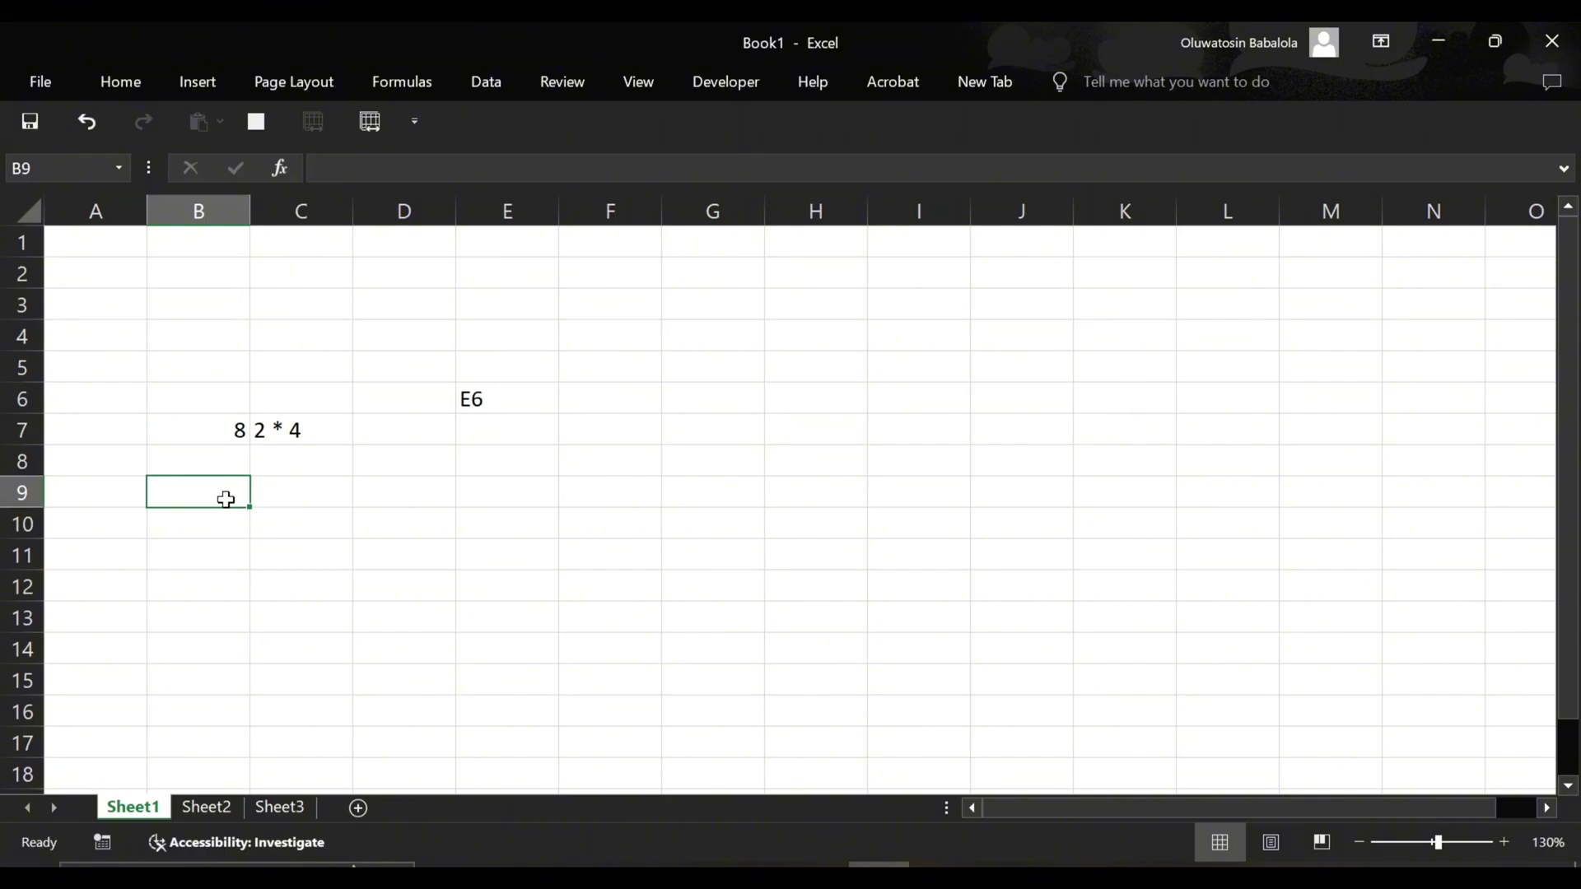
{"action": "type", "text": "="}
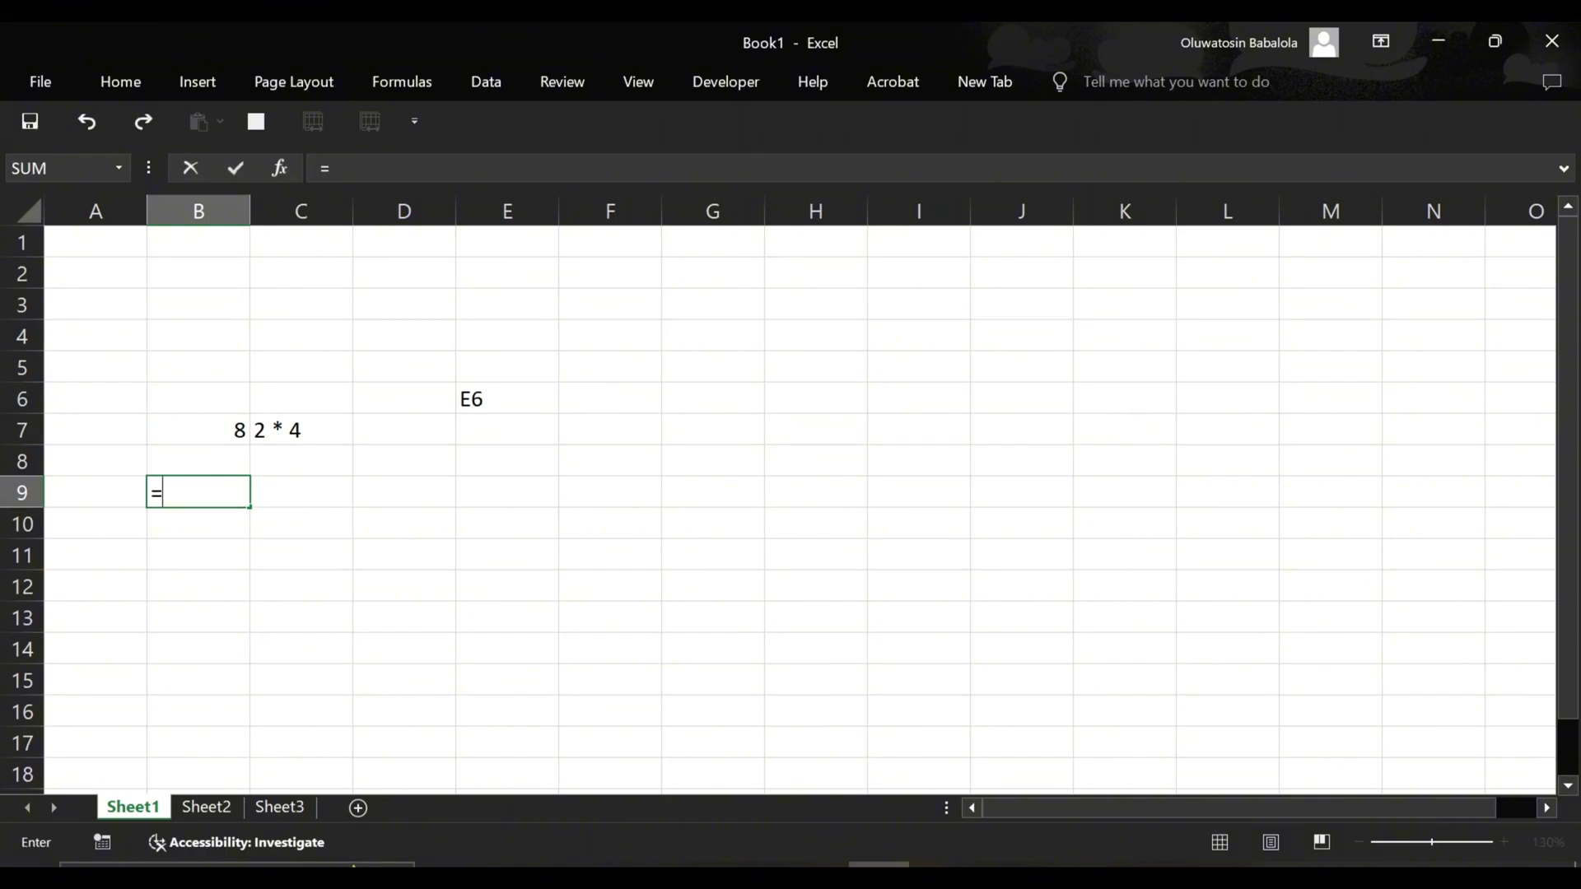
{"action": "type", "text": "SUM"}
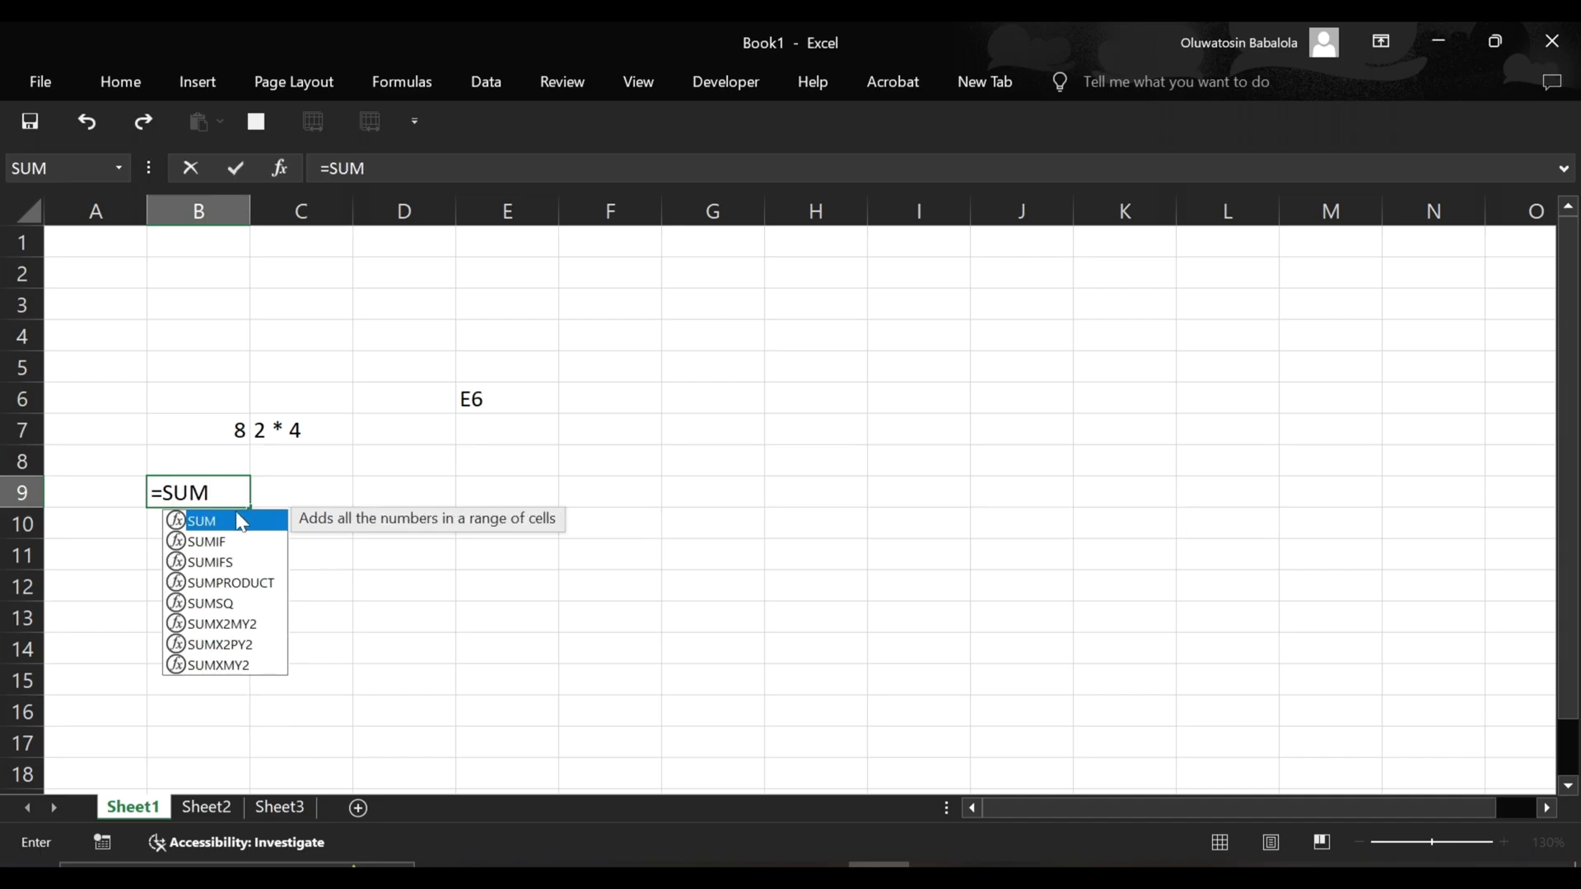
{"action": "type", "text": "("}
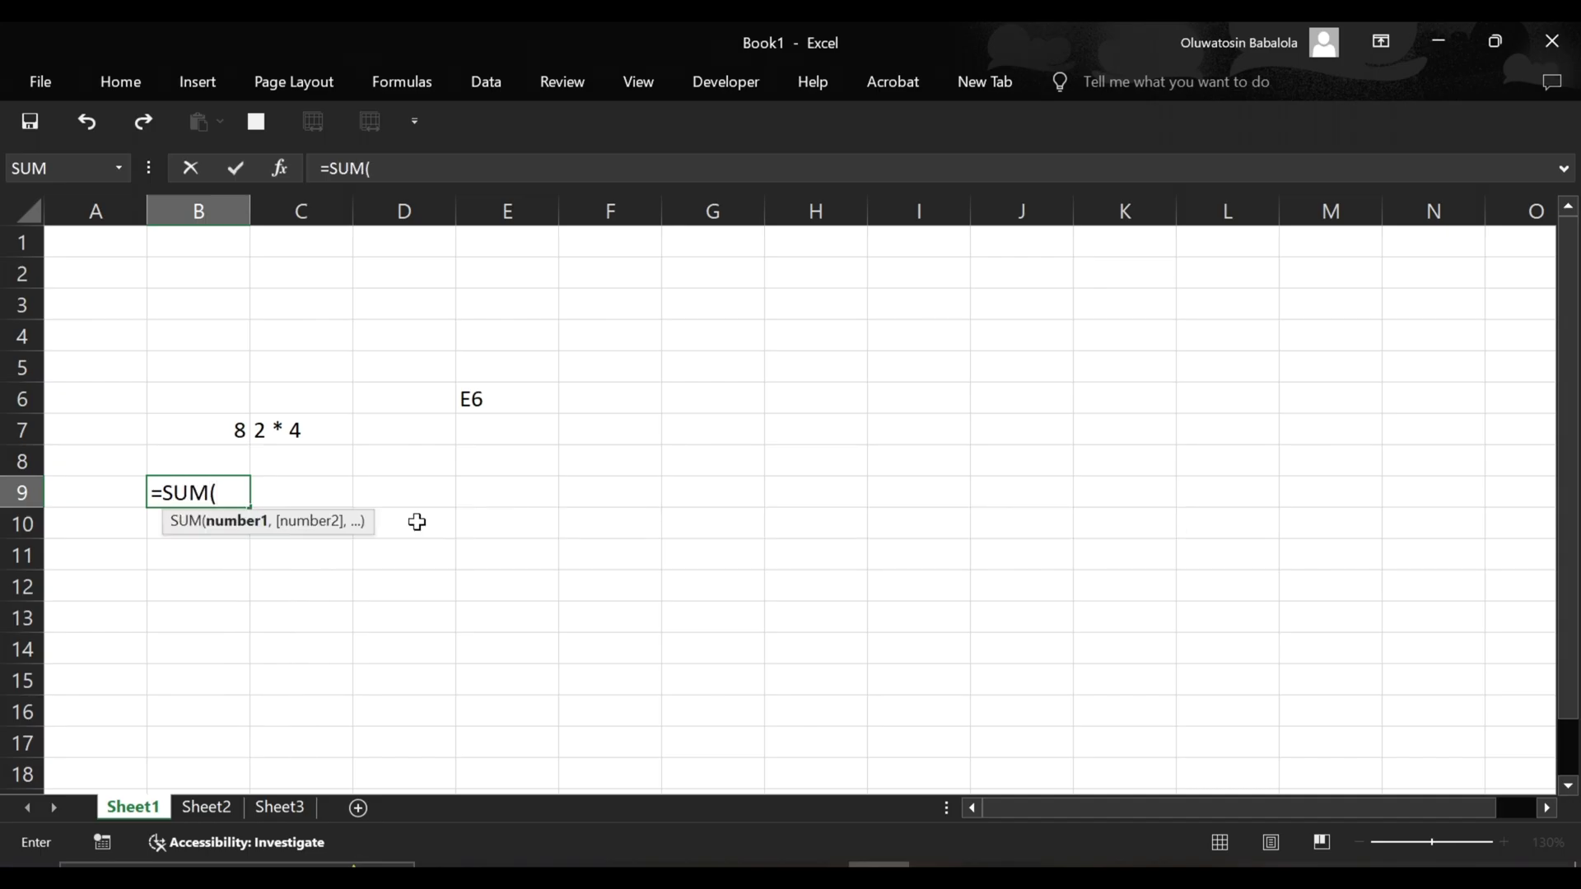
{"action": "type", "text": "2,5)"}
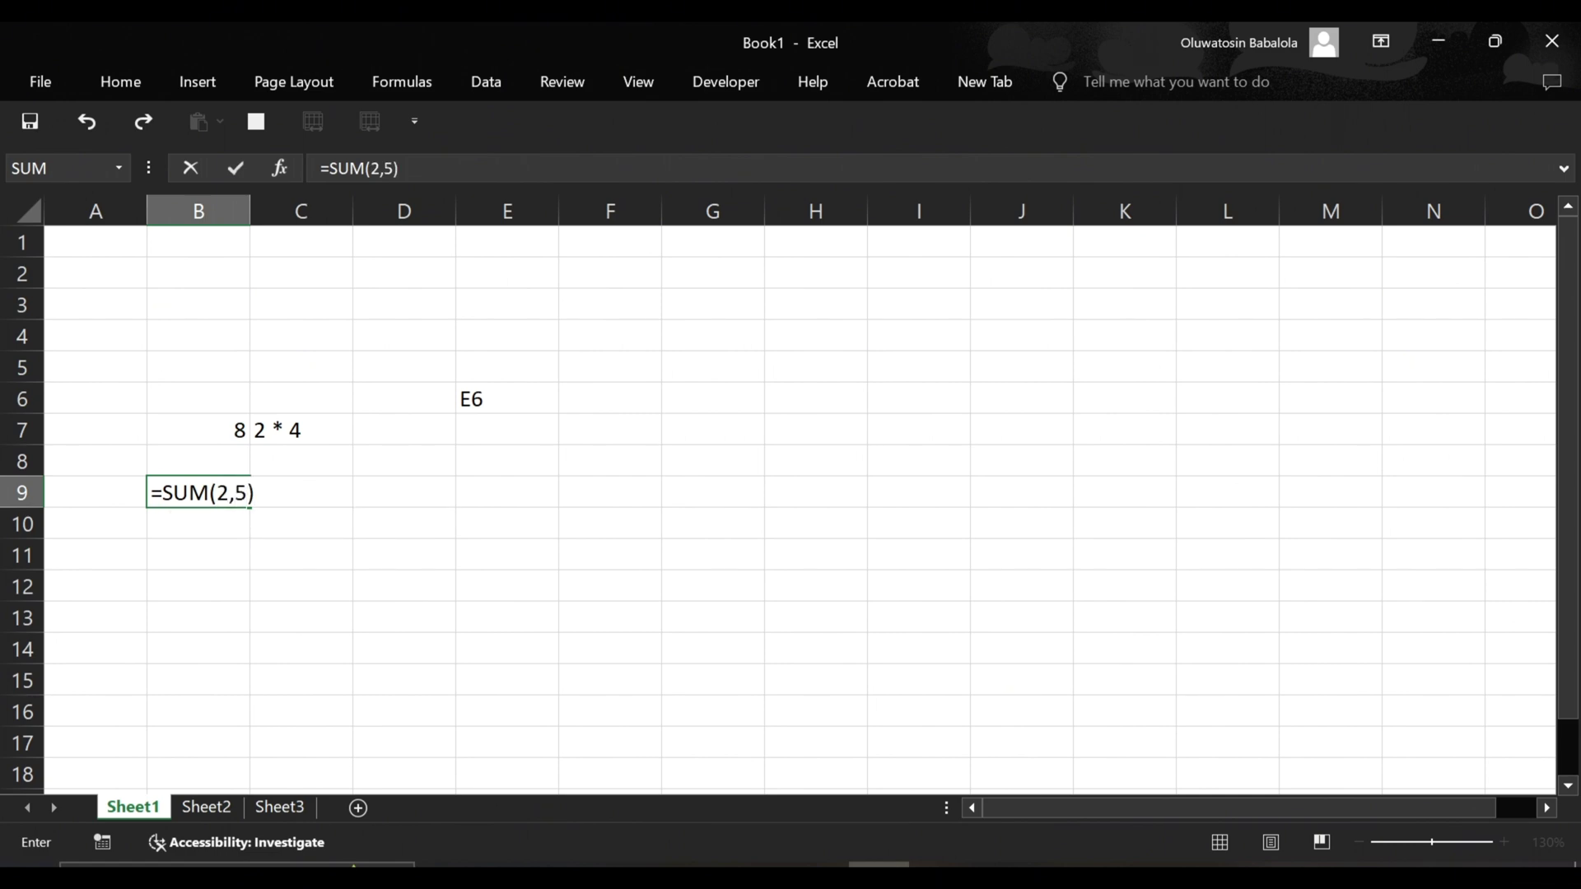
{"action": "key", "text": "ctrl+Return"}
{"action": "key", "text": "Return"}
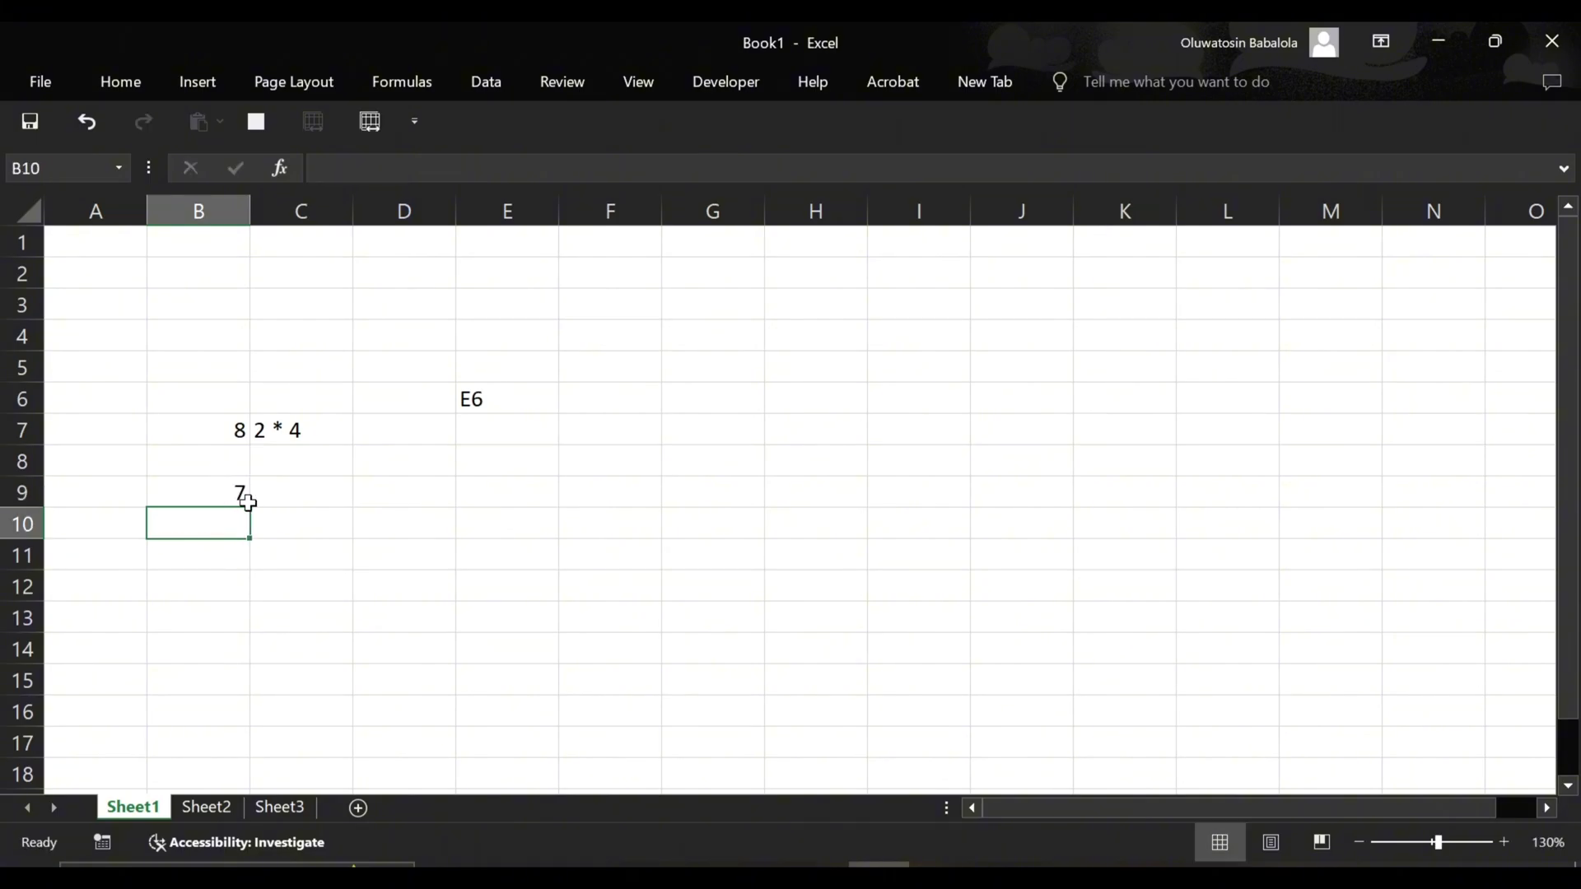
Enter the formula =SUM(4,8,9) in cell D9 to add three numbers with the SUM function
{"action": "double_click", "coordinate": [373, 501]}
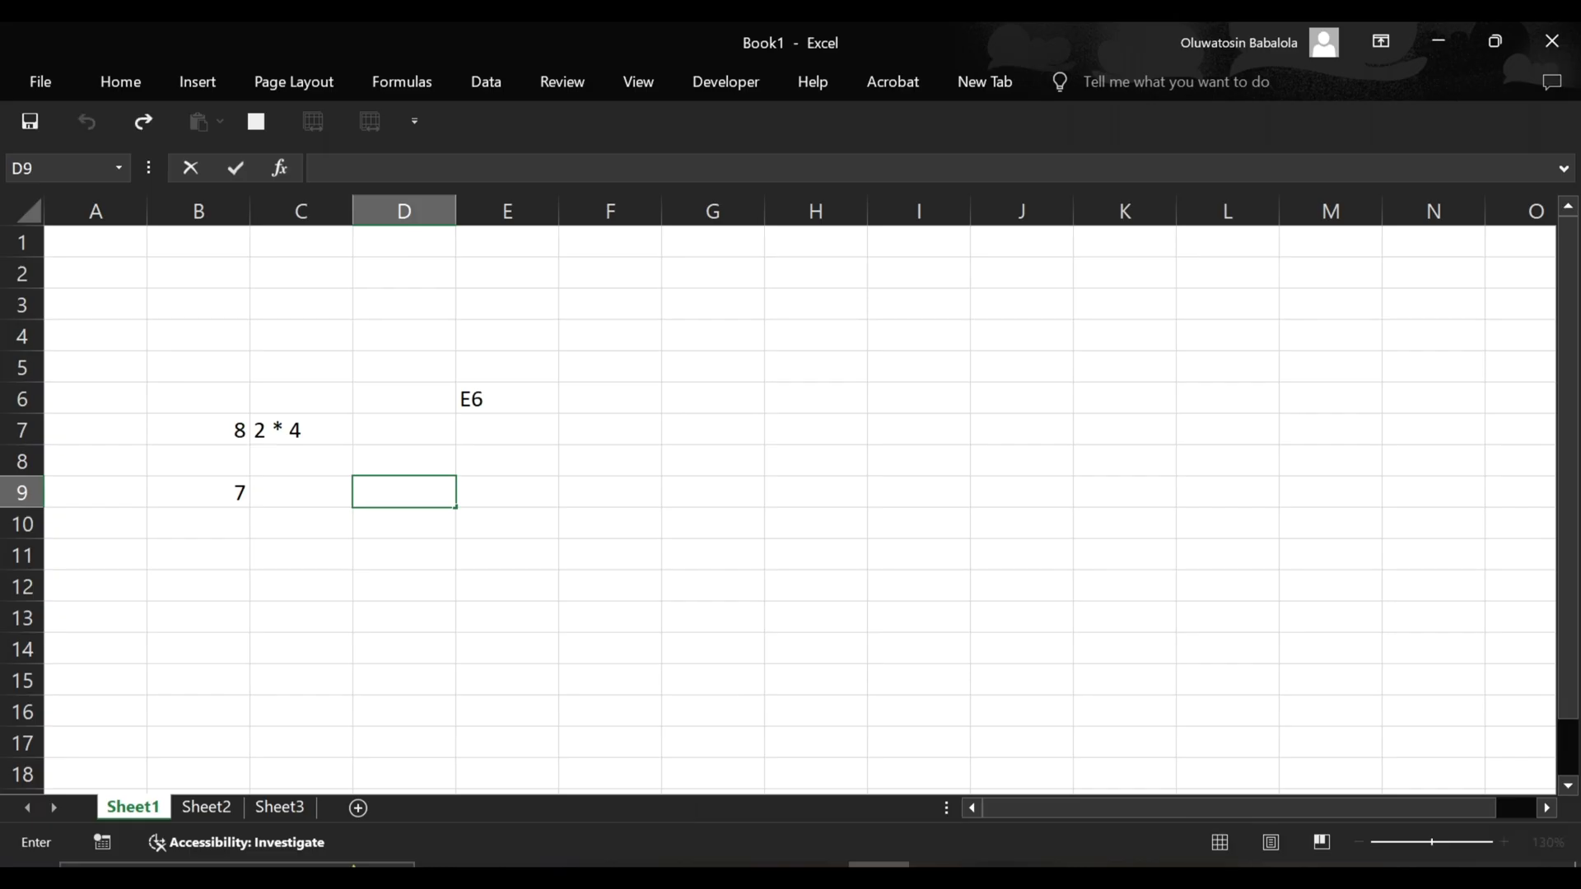
{"action": "type", "text": "=SUM"}
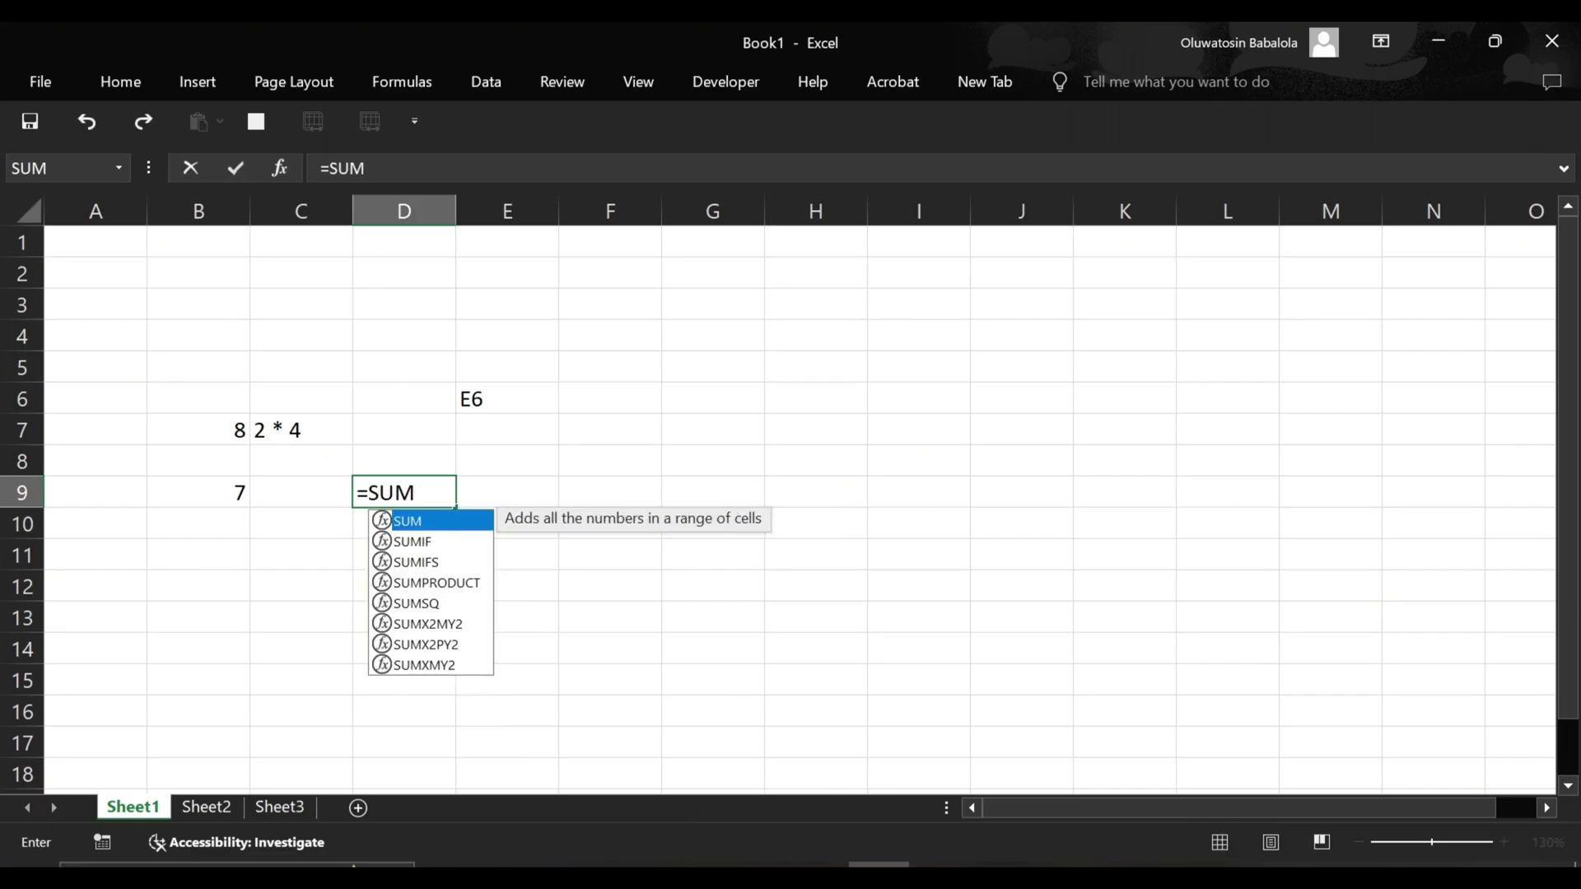
{"action": "type", "text": "(4."}
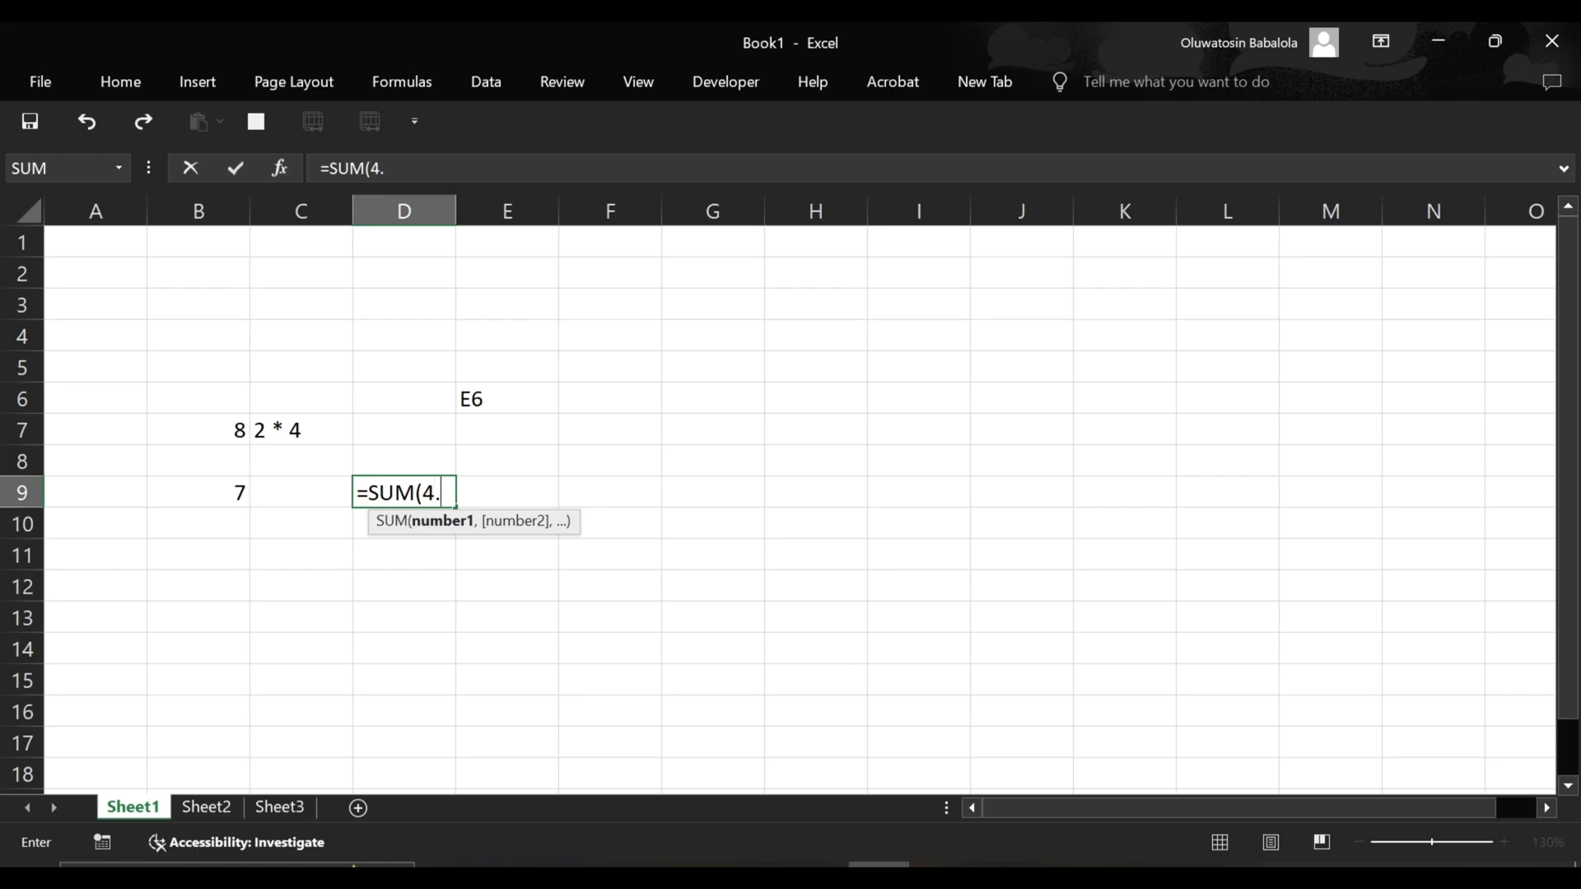
{"action": "key", "text": "BackSpace"}
{"action": "type", "text": ",8"}
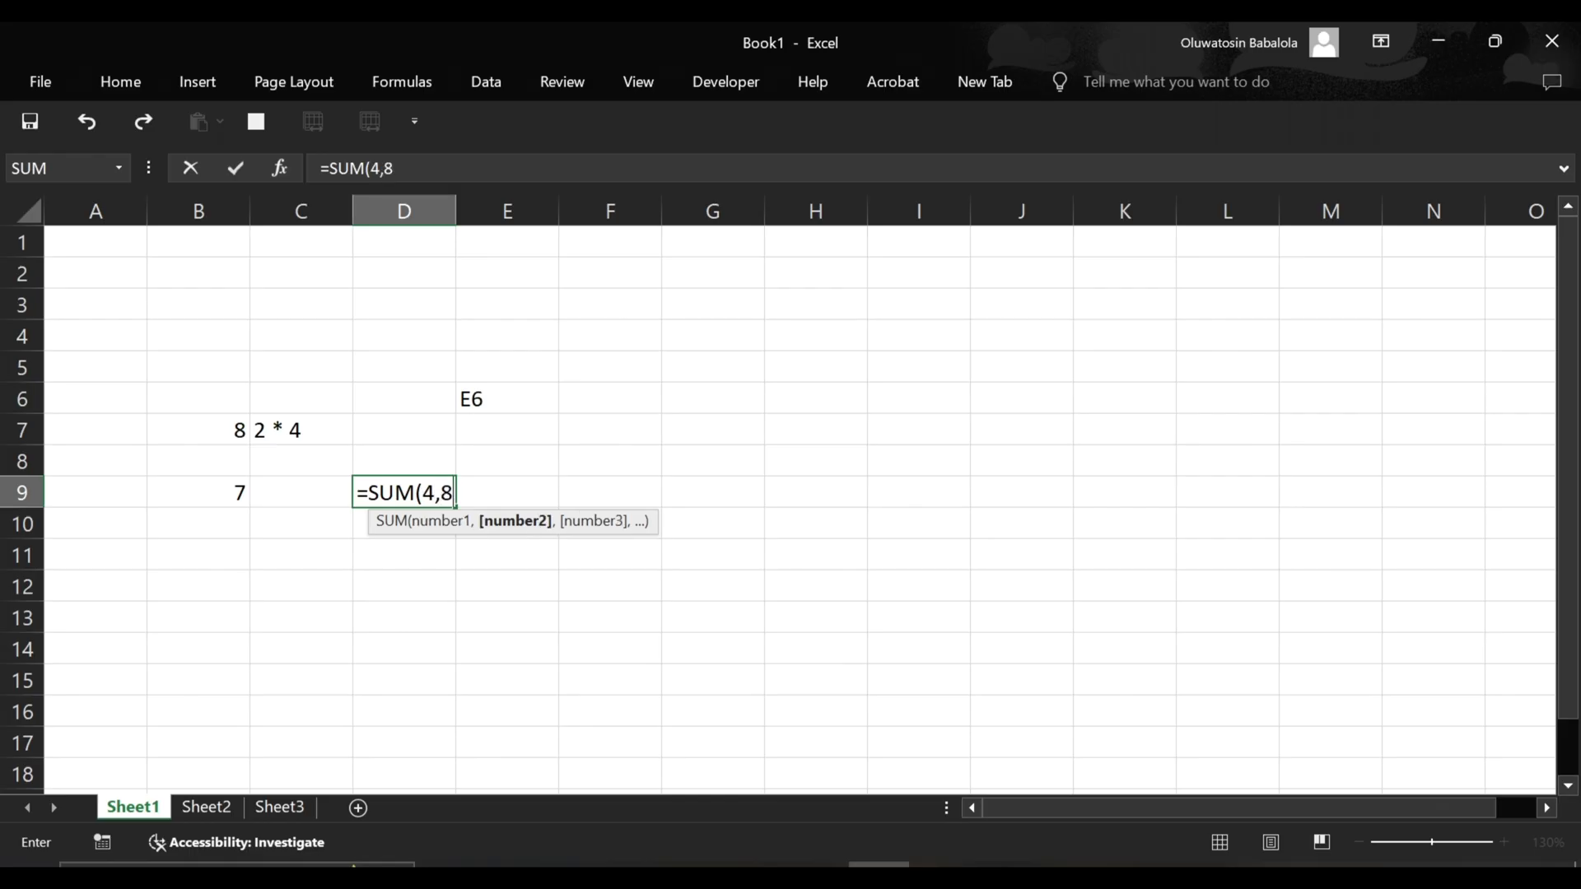
{"action": "type", "text": ",9"}
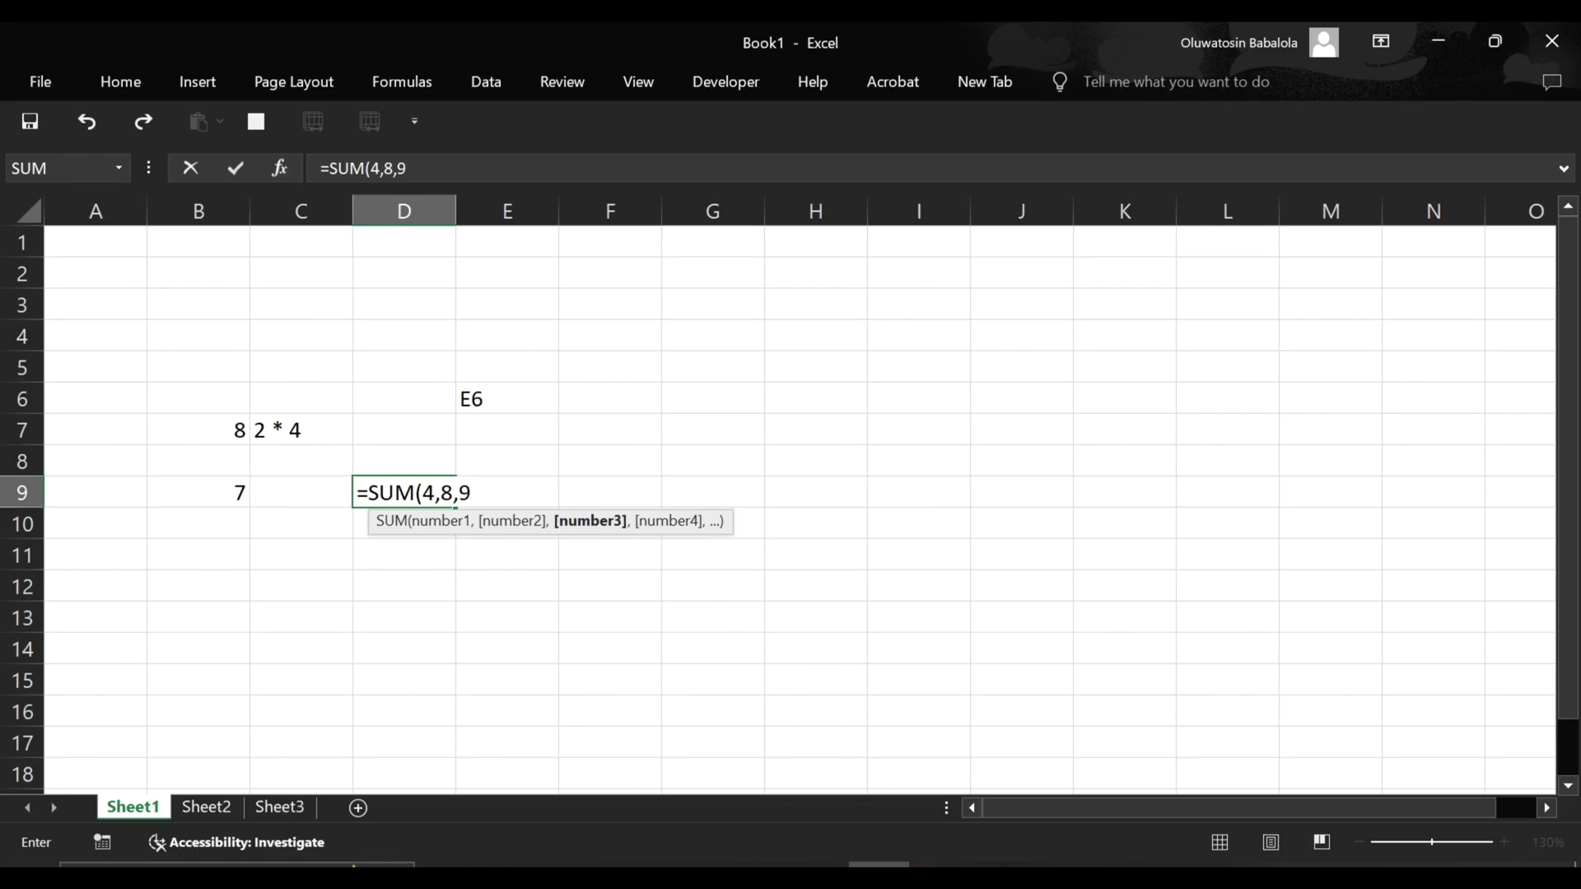
{"action": "type", "text": ")"}
{"action": "key", "text": "Return"}
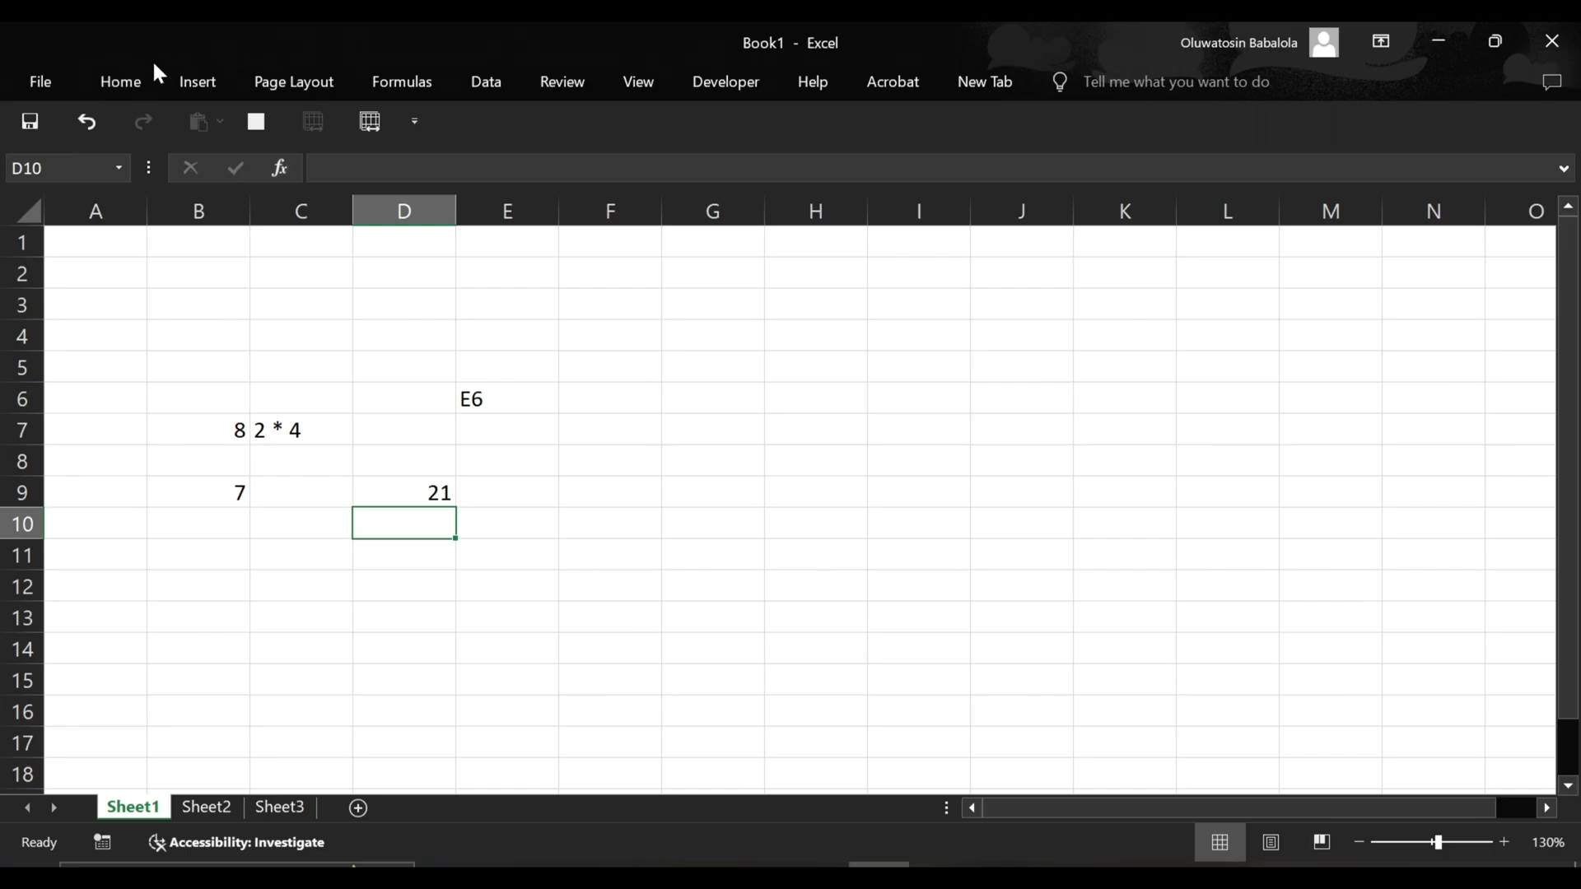
Hide the gridlines of Sheet1 and show them again, ending with cell A1 selected
{"action": "left_click", "coordinate": [101, 86]}
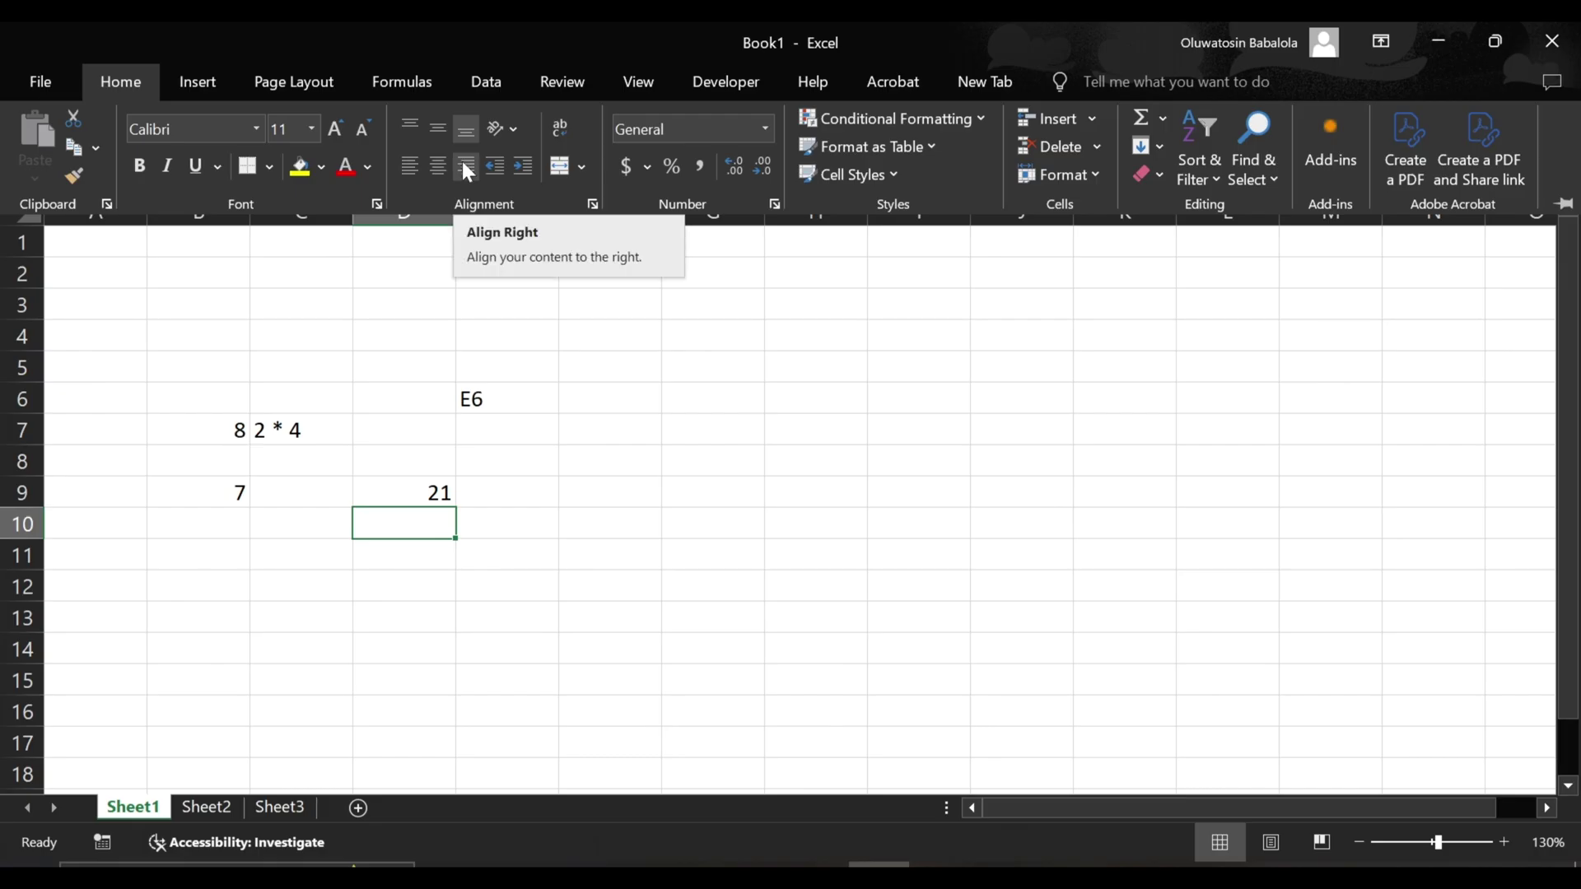
{"action": "left_click", "coordinate": [329, 82]}
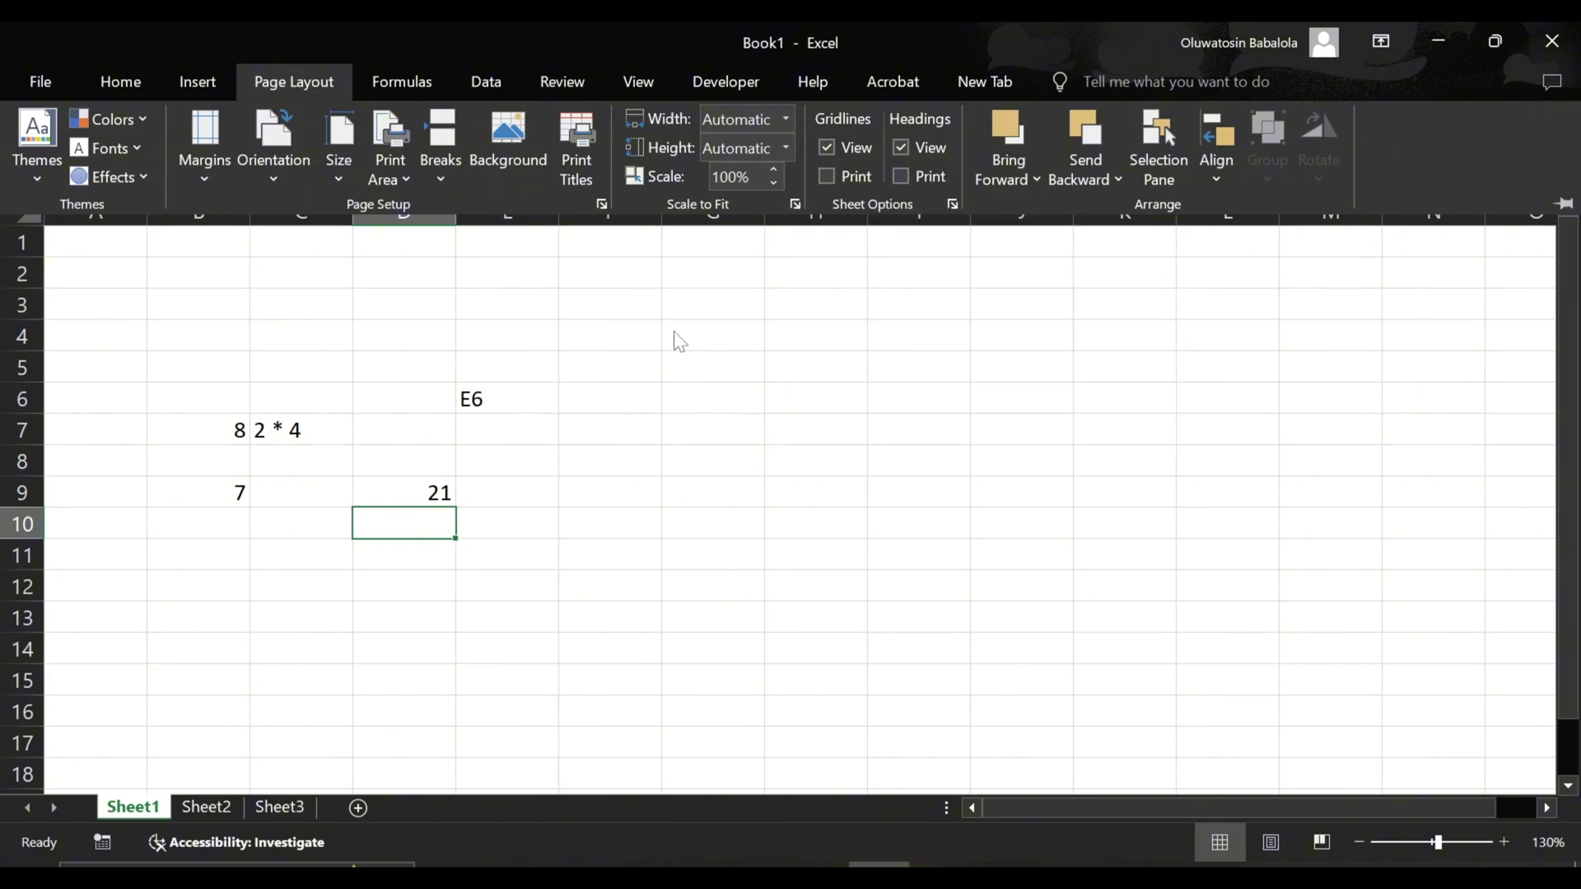
{"action": "left_click", "coordinate": [828, 149]}
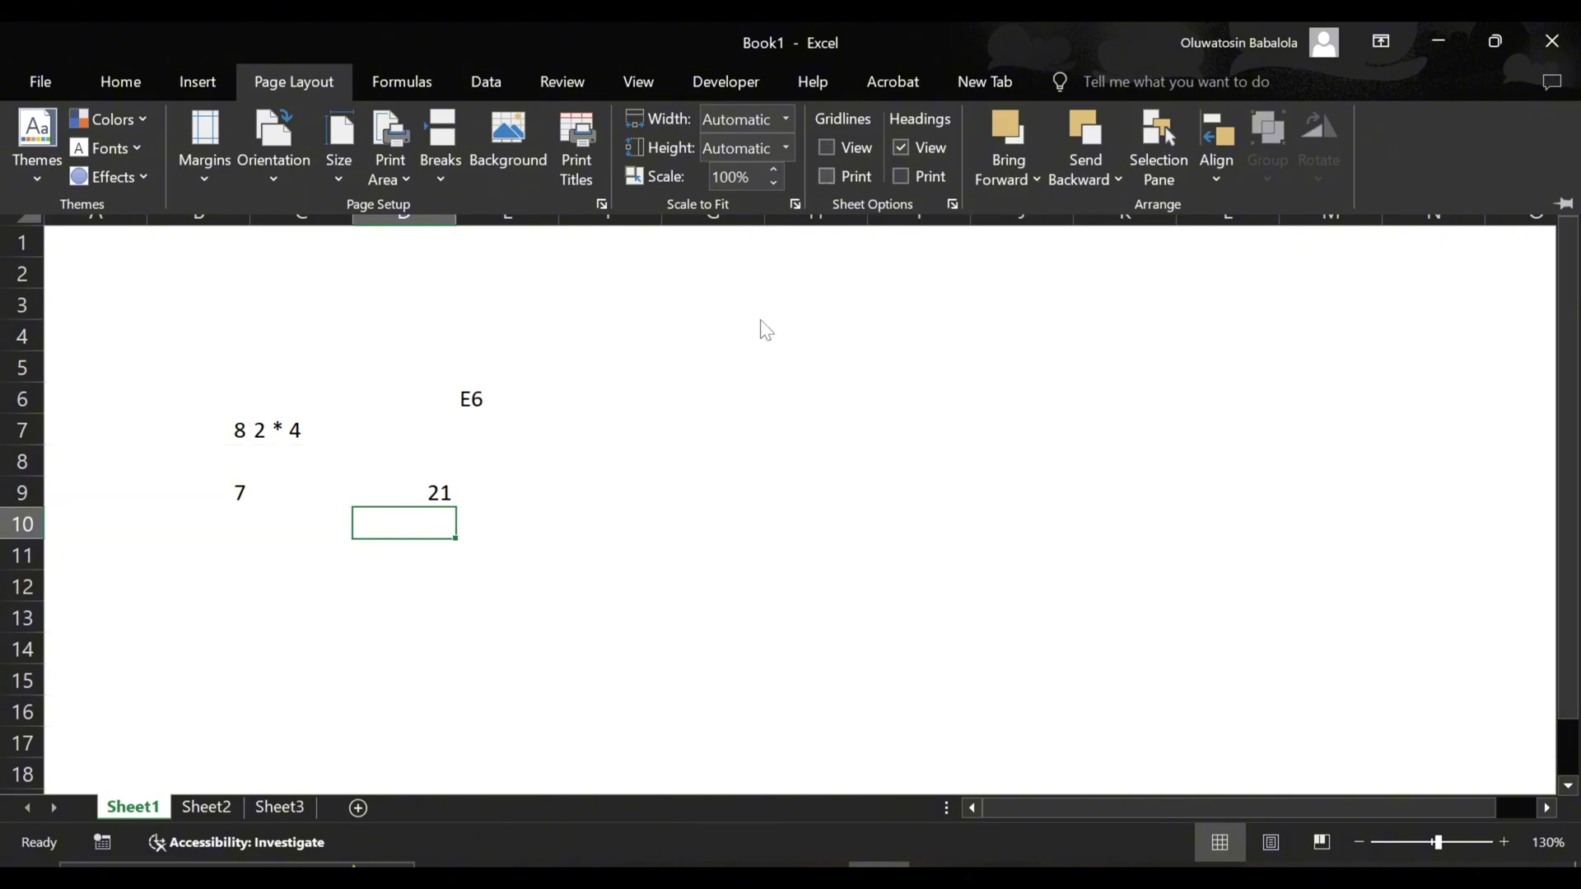
{"action": "left_click", "coordinate": [830, 155]}
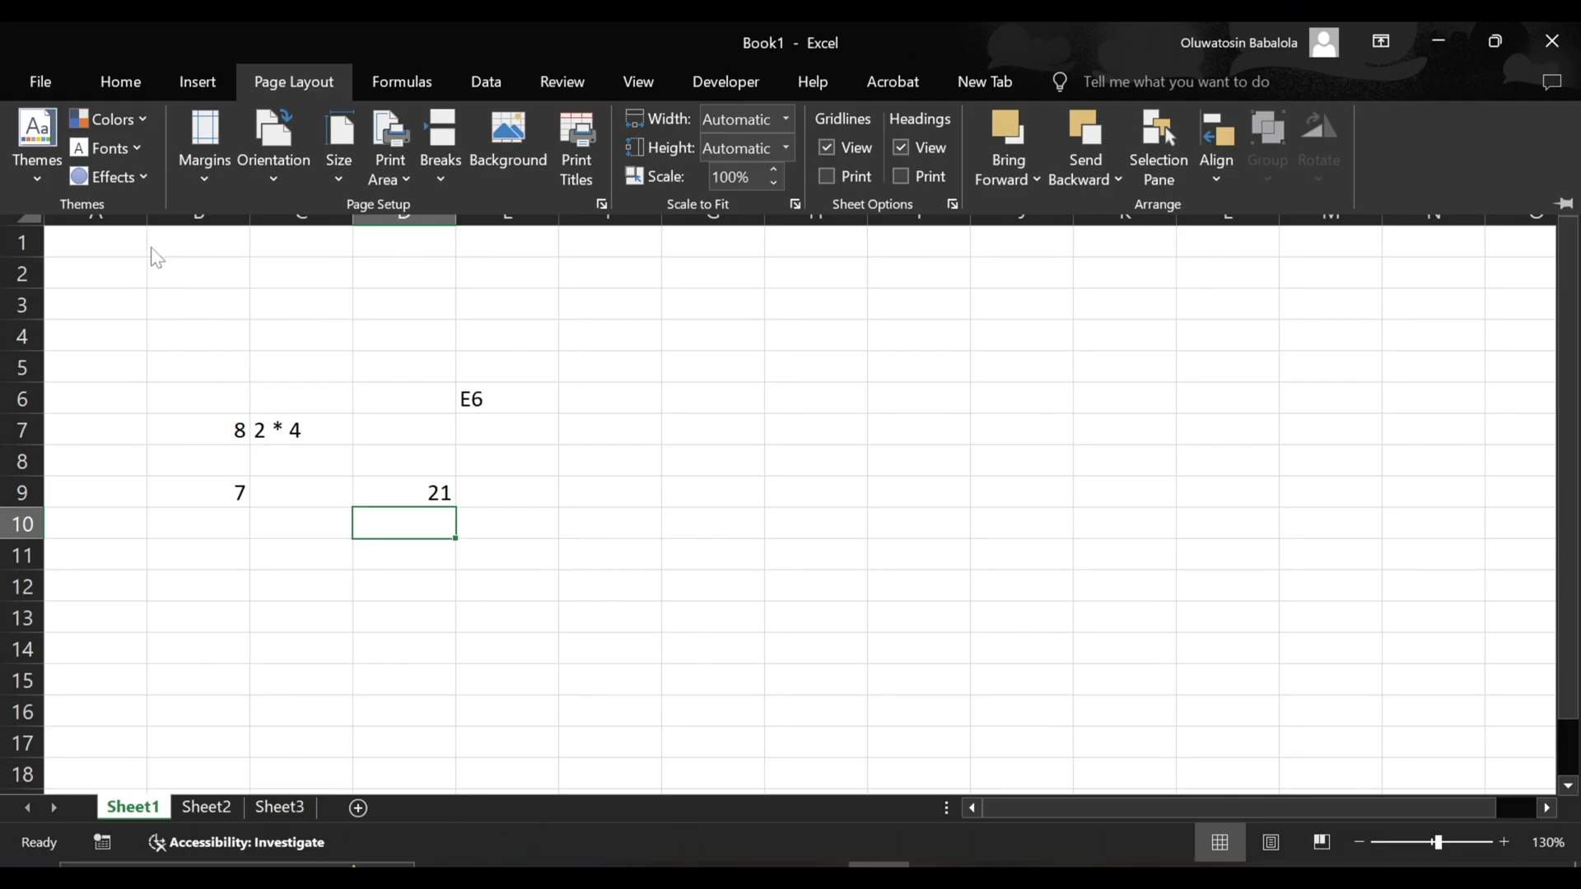
{"action": "key", "text": "ctrl+F1"}
{"action": "left_click", "coordinate": [112, 244]}
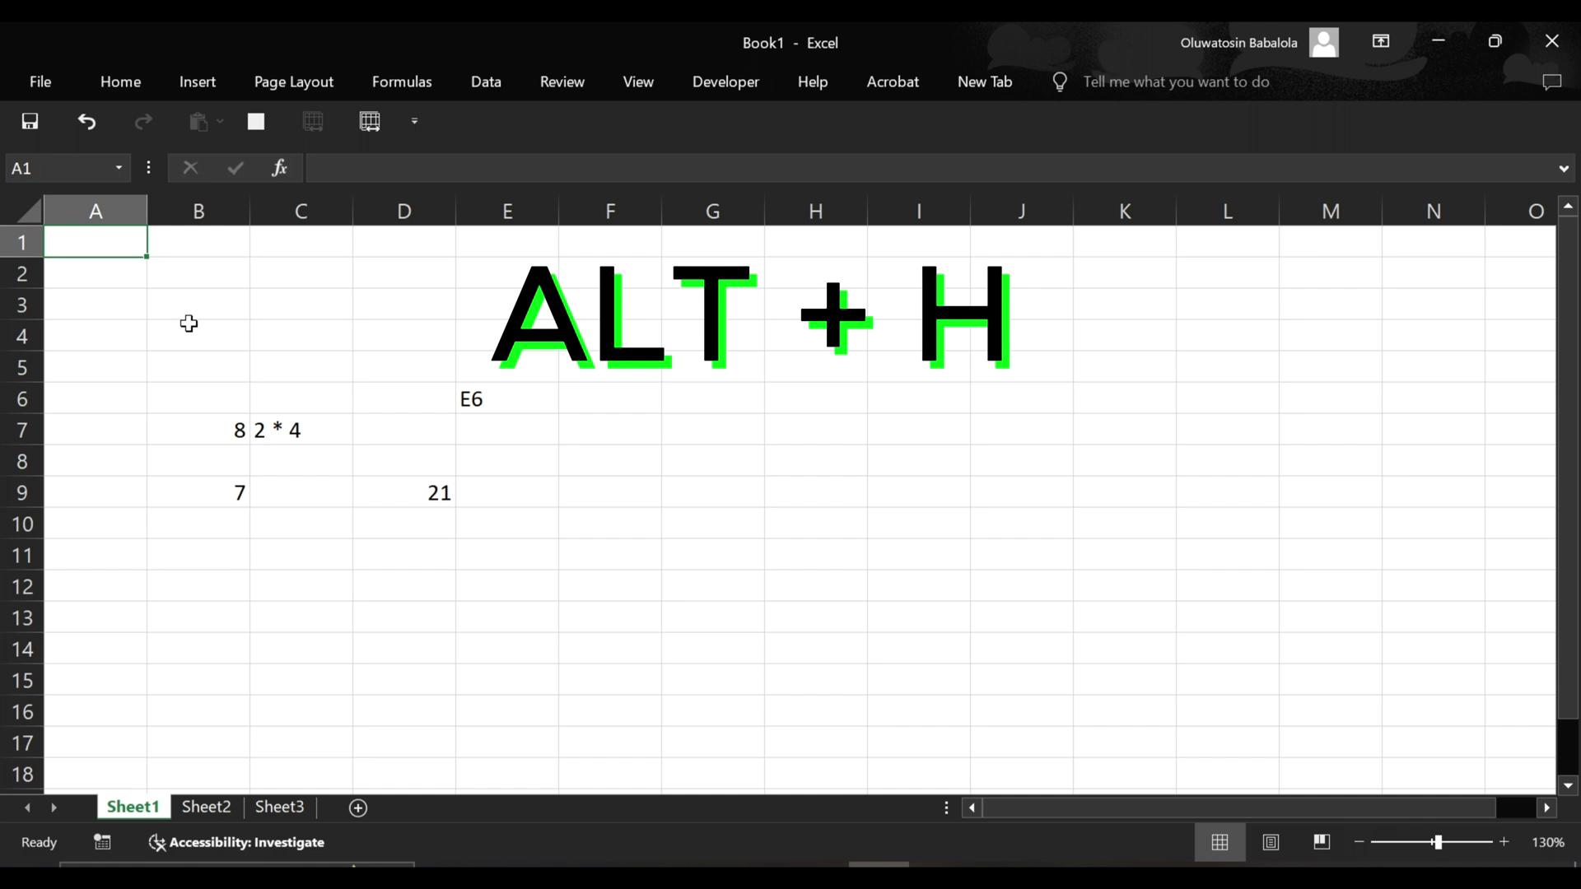
Display the access hints for the Home commands, select cell C3, and call up those for the Page Layout commands
{"action": "key", "text": "alt+h"}
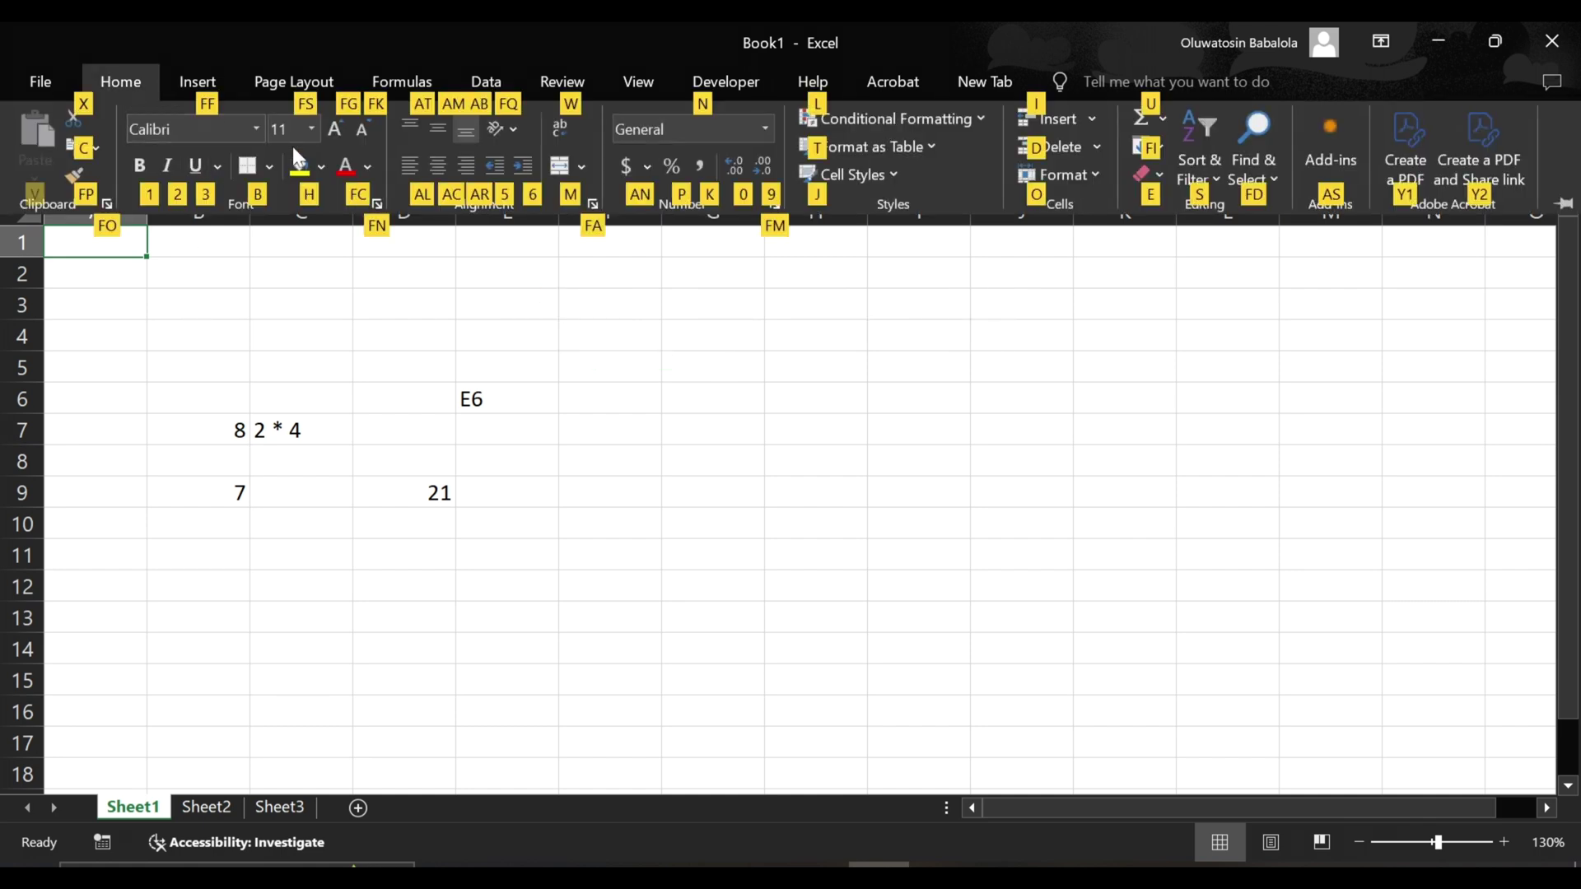
{"action": "key", "text": "Escape"}
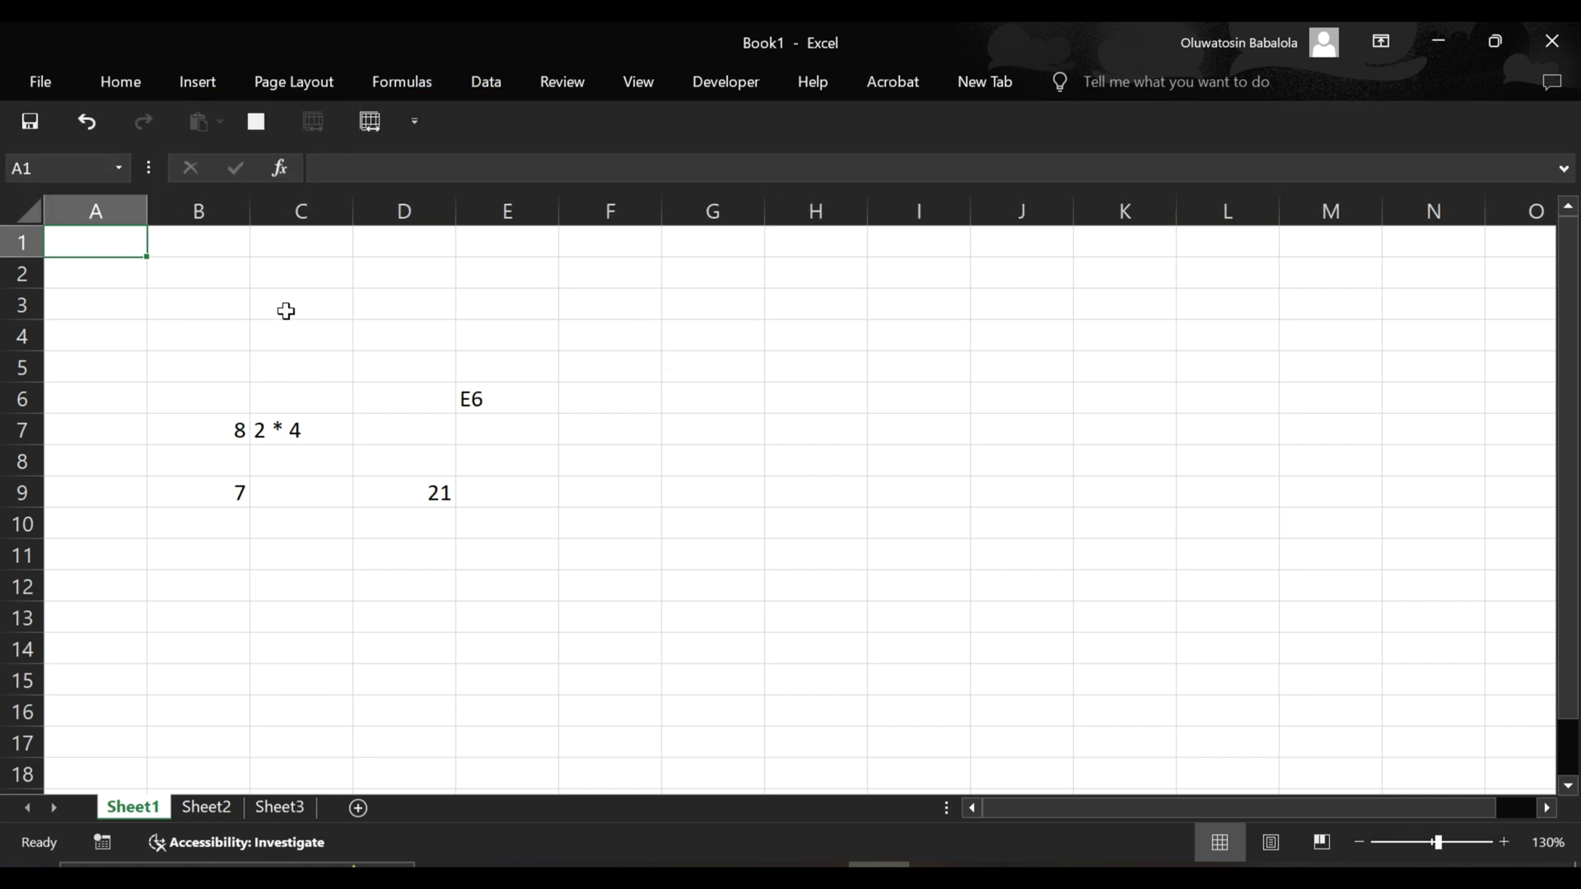
{"action": "left_click", "coordinate": [286, 311]}
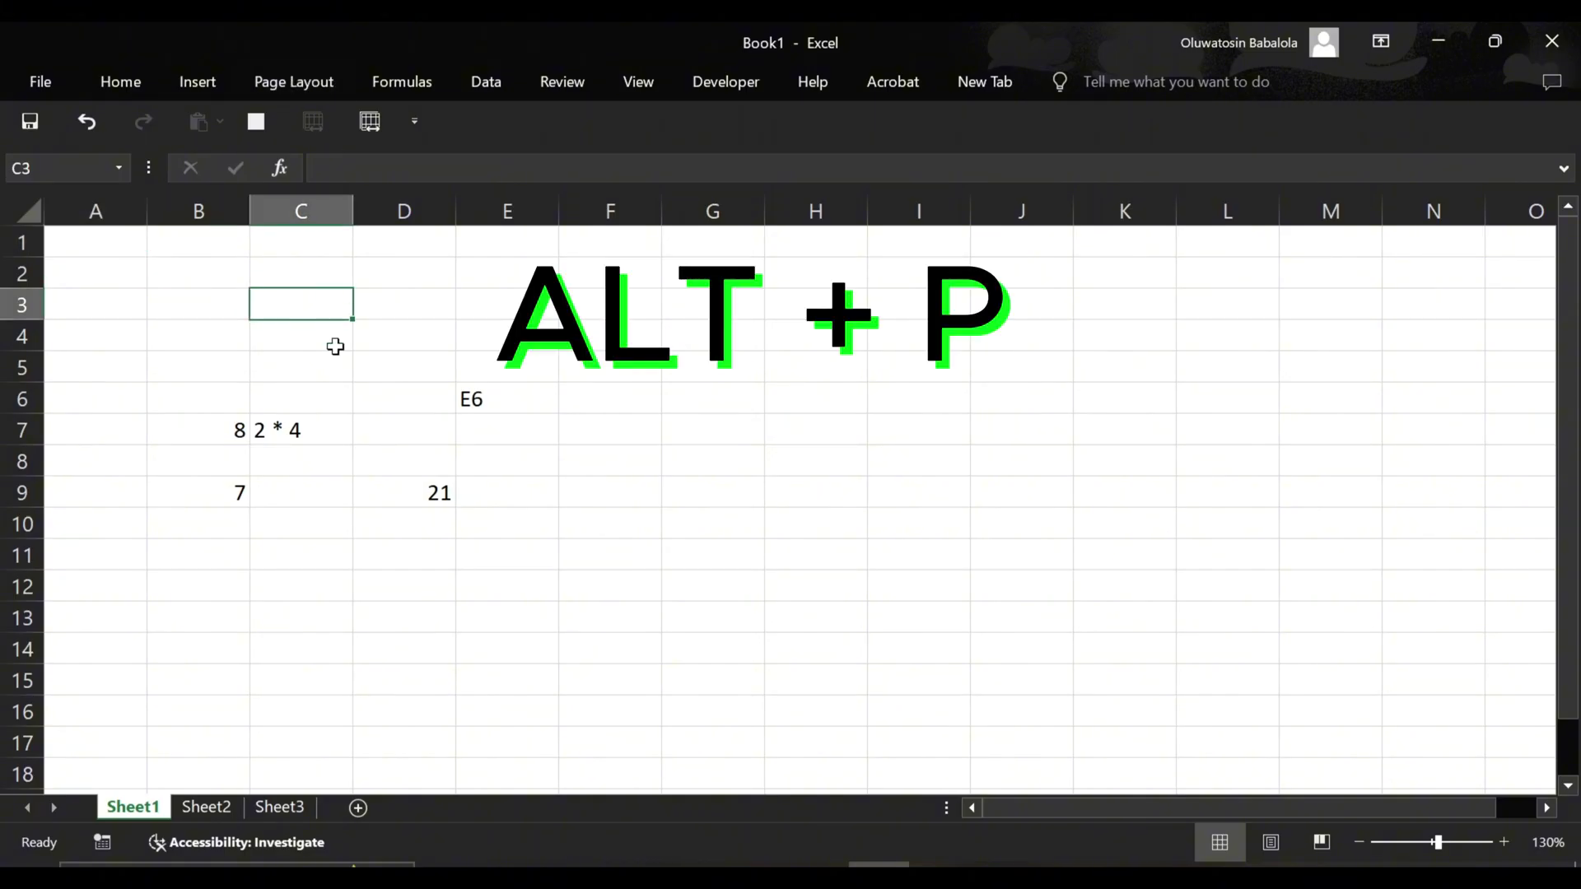
{"action": "key", "text": "alt+p"}
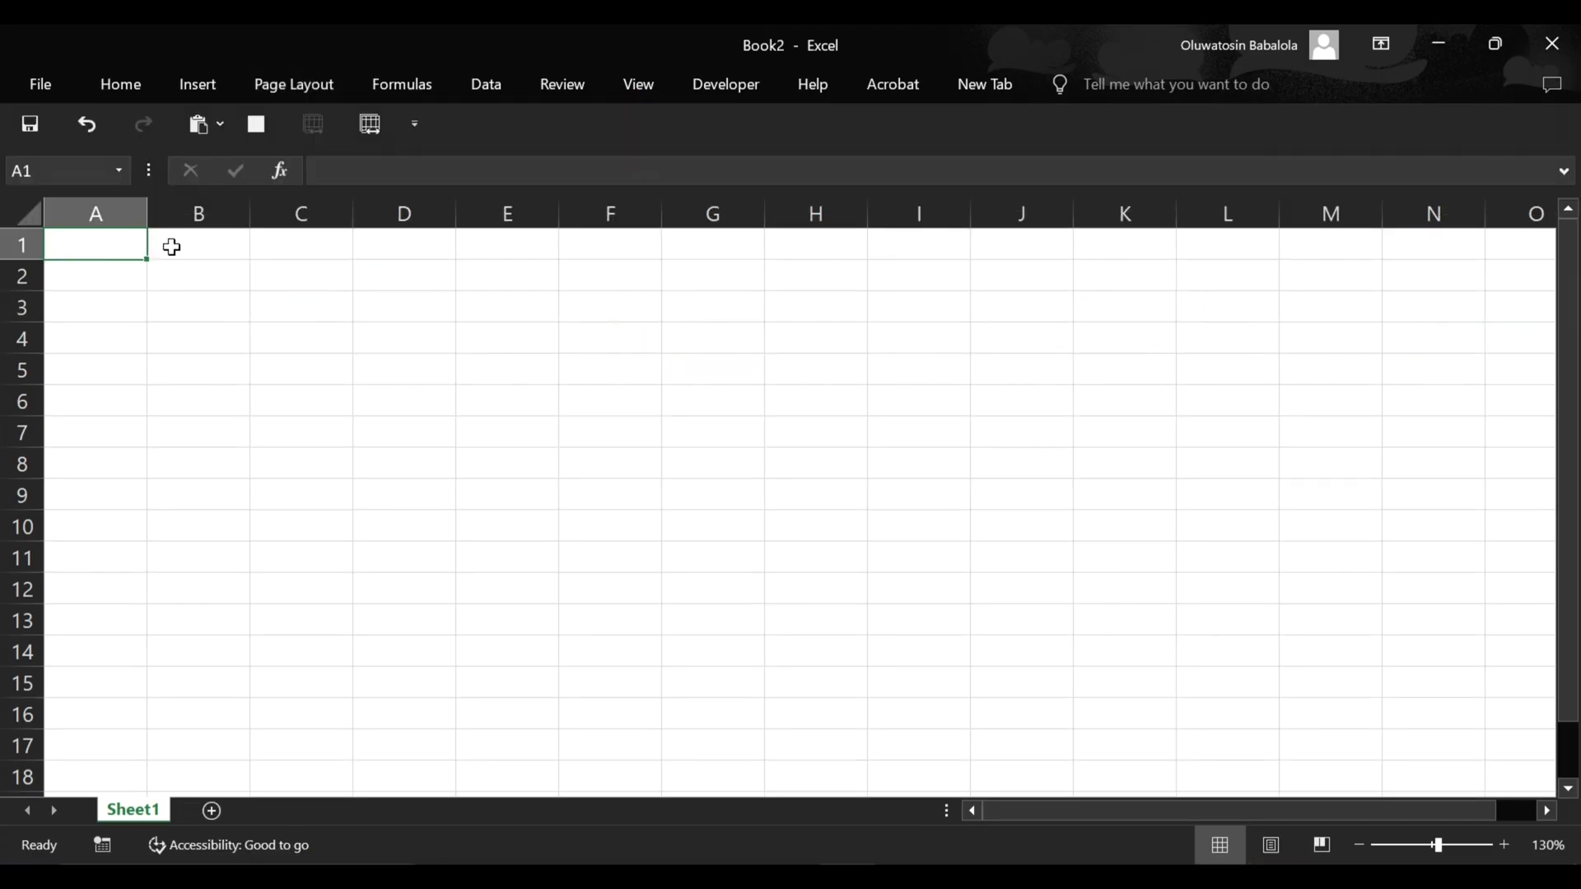
{"action": "double_click", "coordinate": [127, 245]}
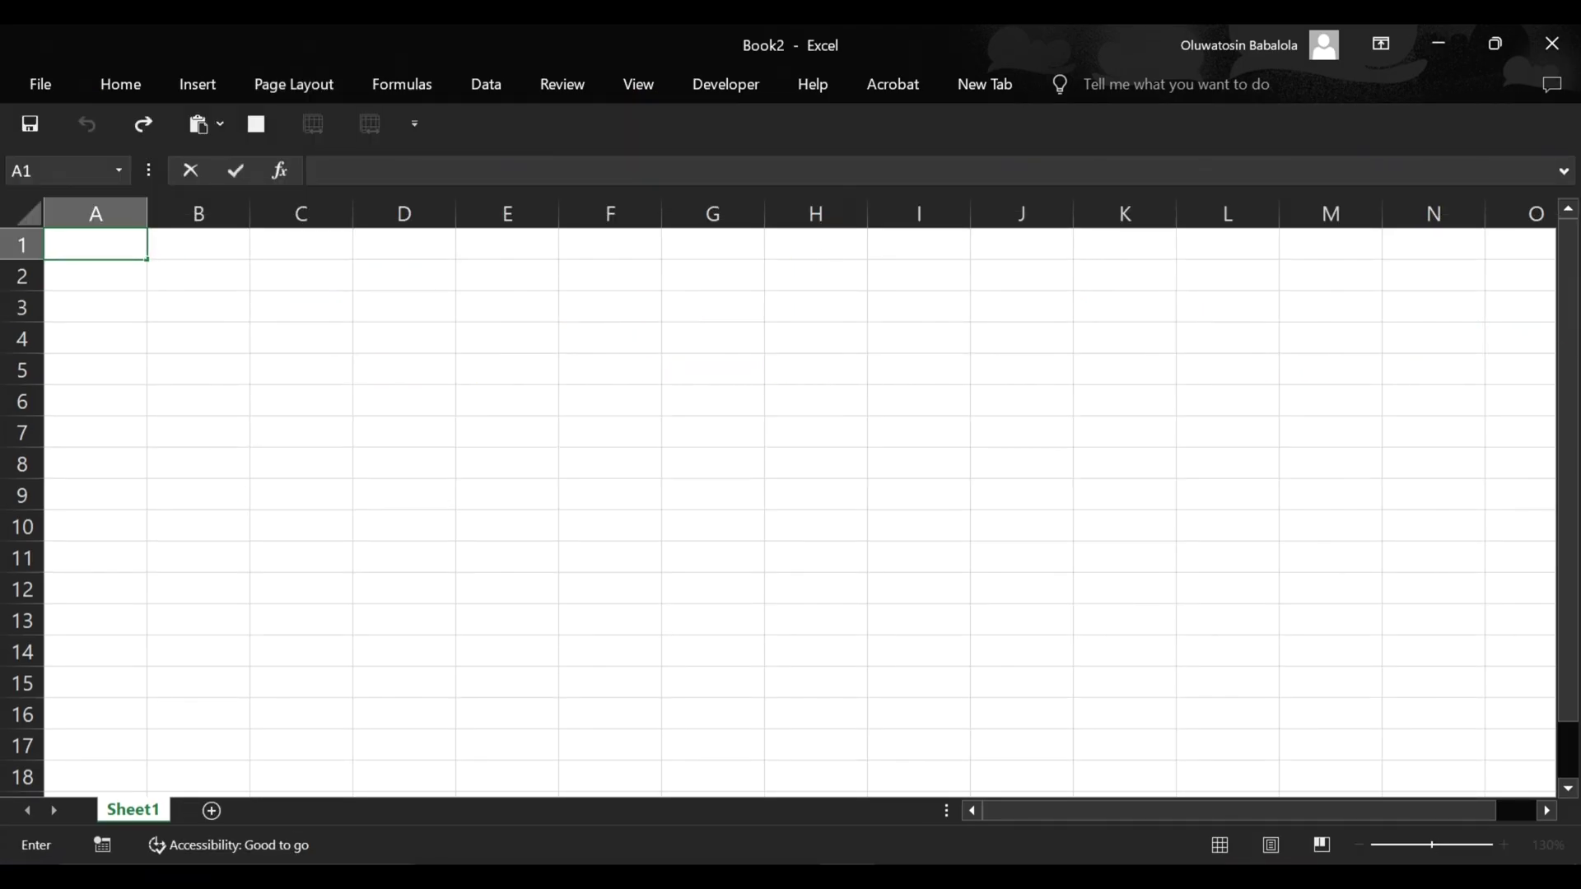
{"action": "type", "text": "=2*4"}
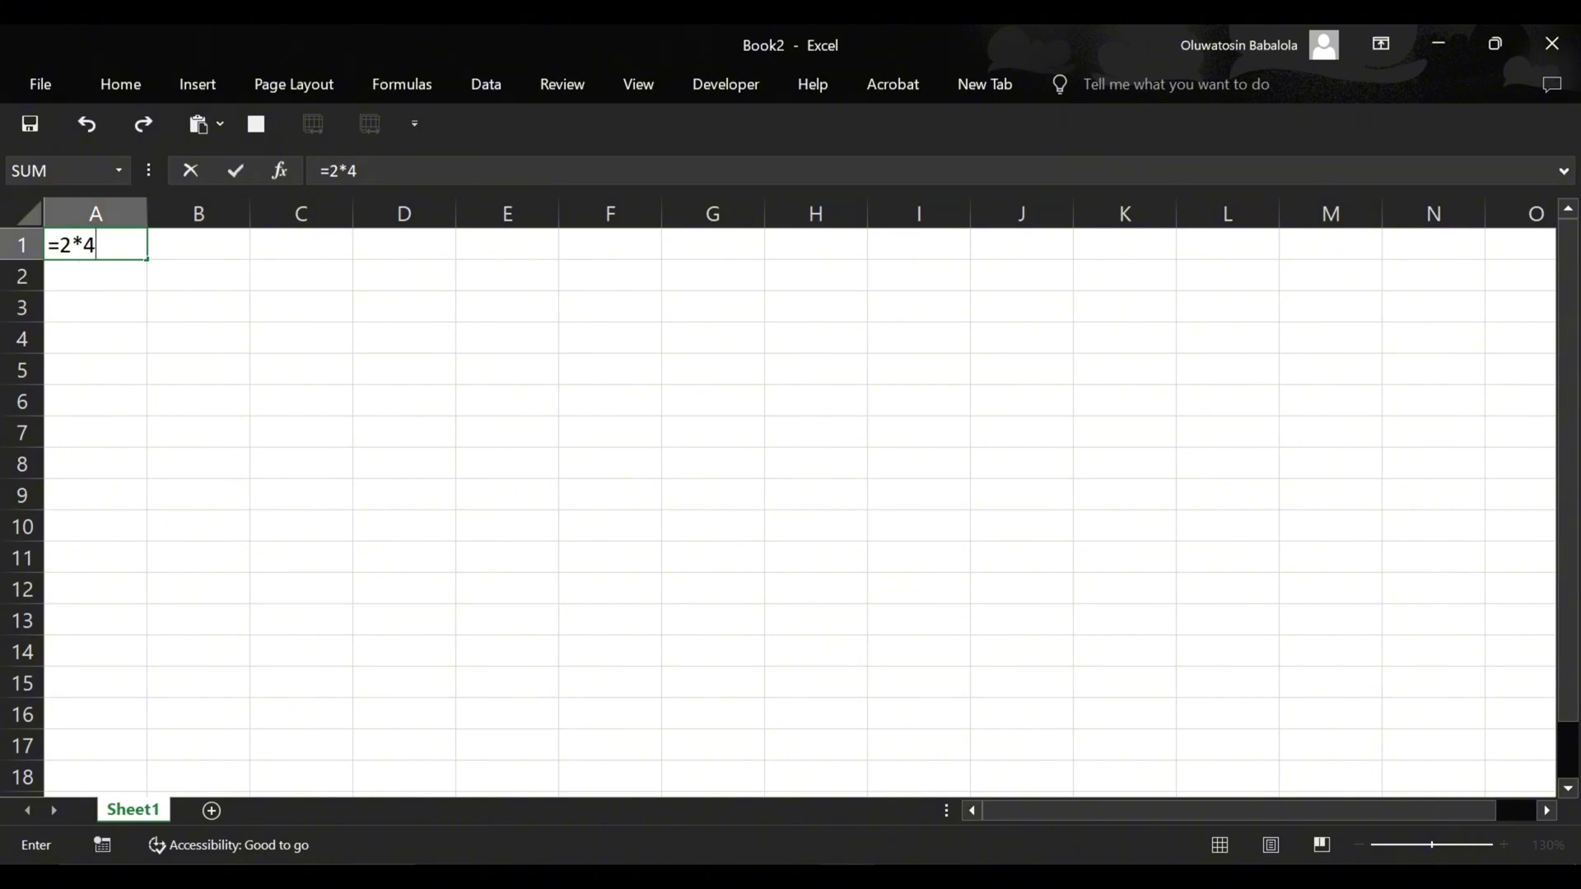
{"action": "key", "text": "BackSpace"}
{"action": "key", "text": "BackSpace"}
{"action": "key", "text": "BackSpace"}
{"action": "key", "text": "BackSpace"}
Enter the multiplication formula =2*4 in cell B1 of the Book2 workbook
{"action": "left_click", "coordinate": [210, 247]}
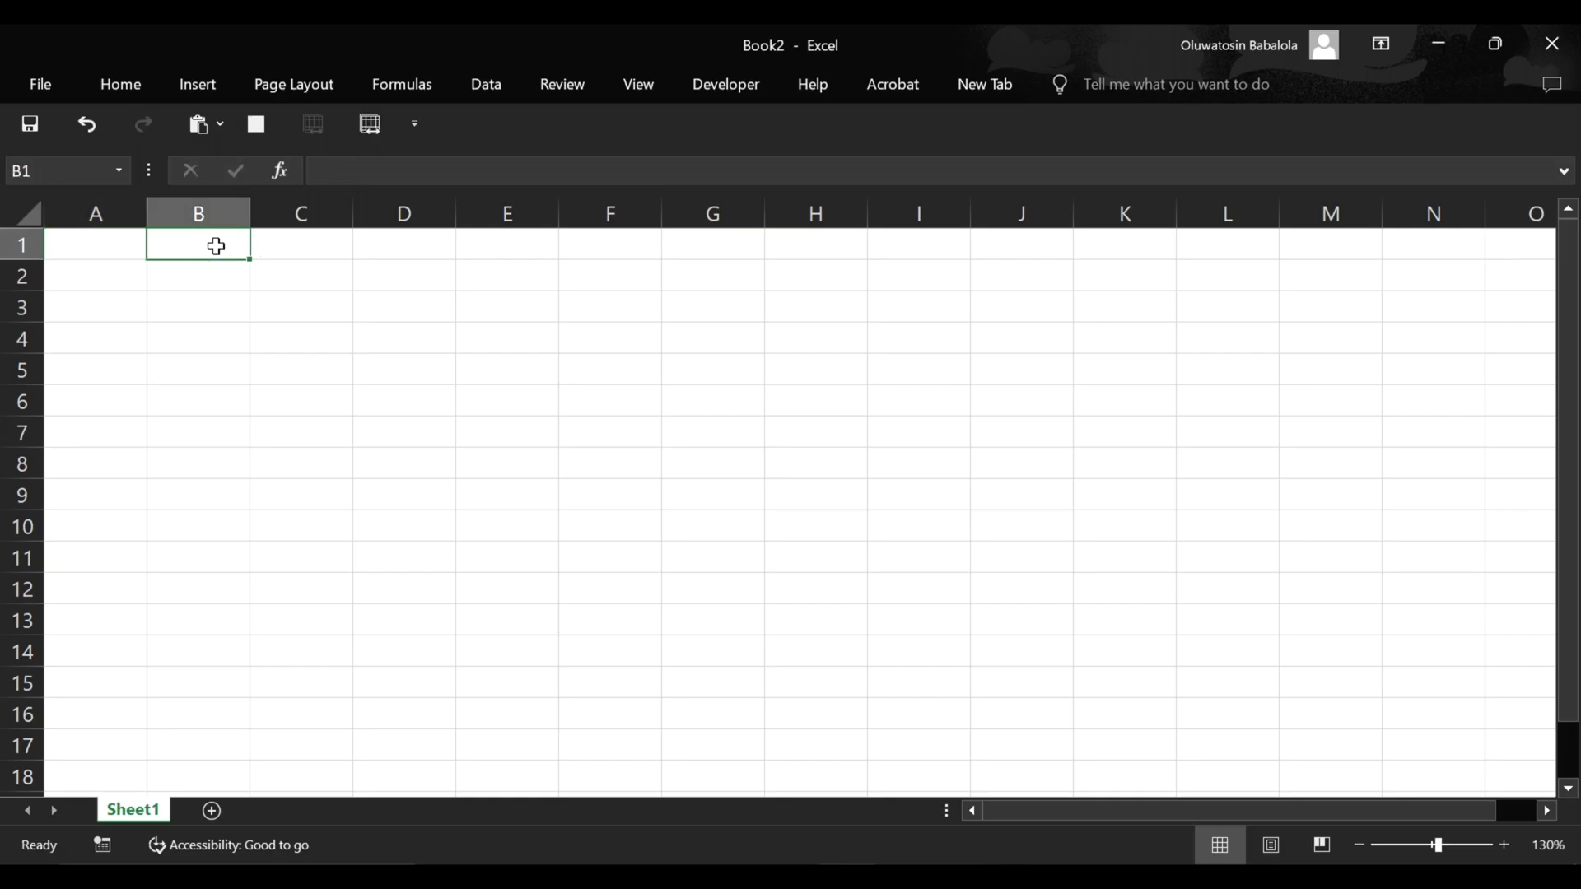
{"action": "type", "text": "="}
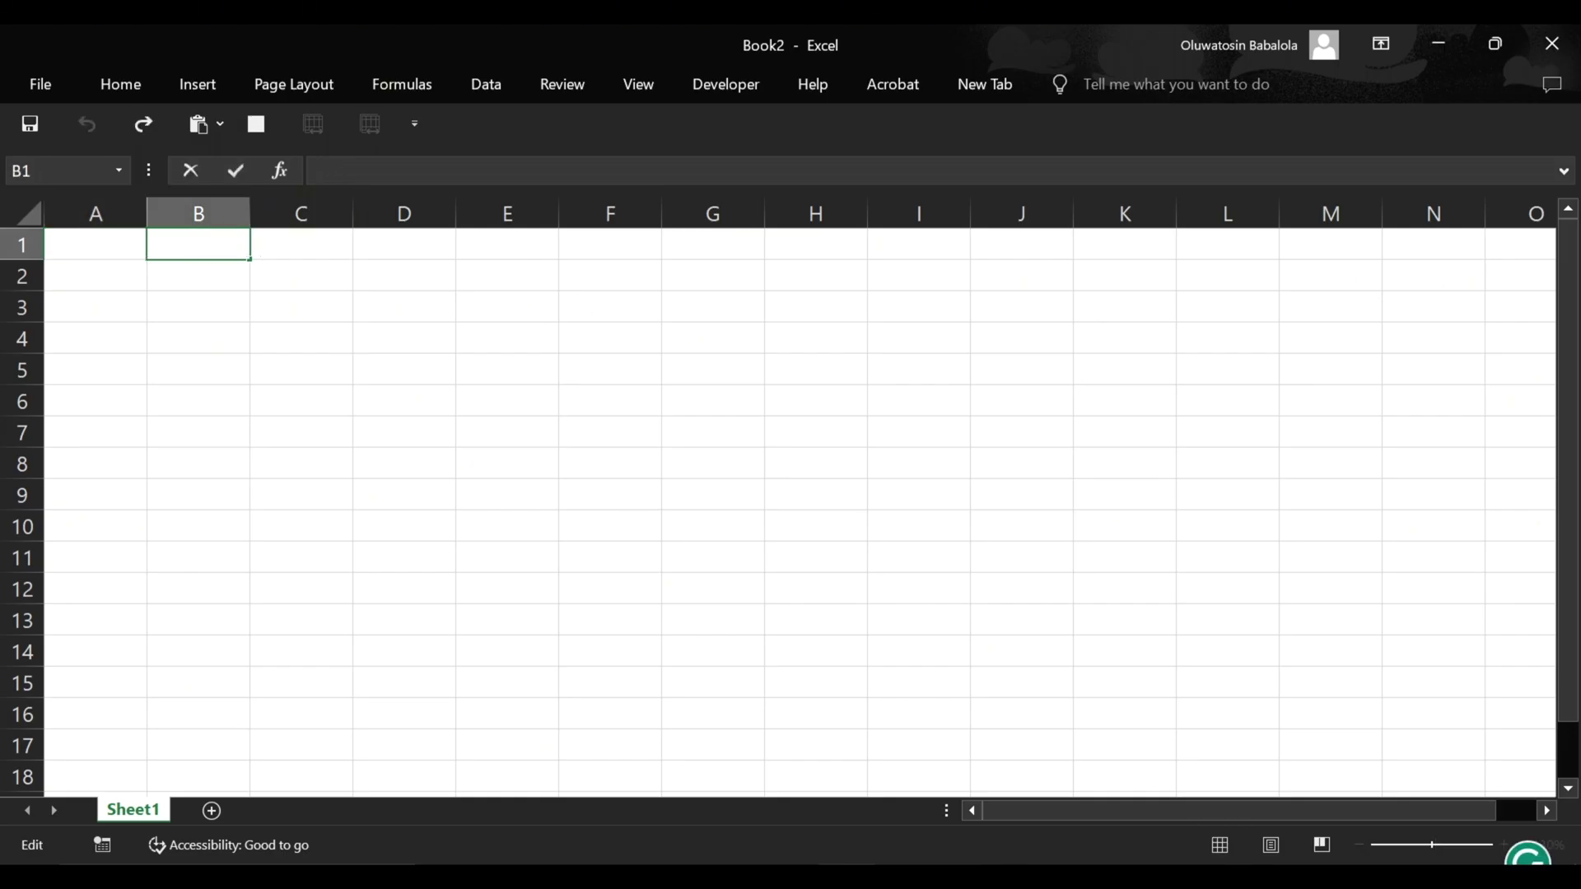
{"action": "type", "text": "2*4"}
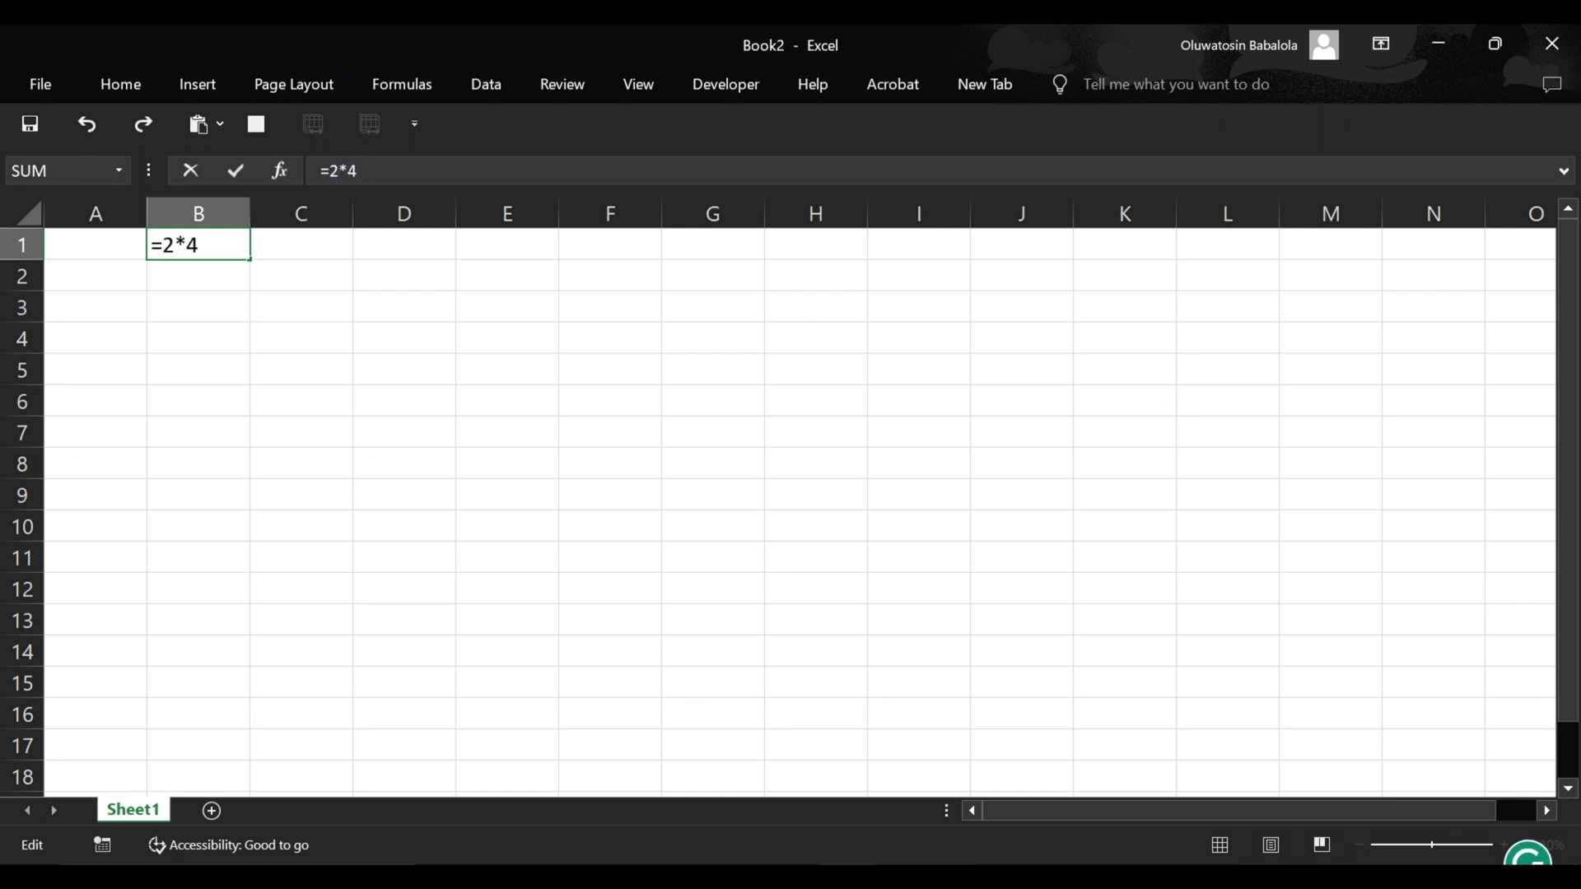
{"action": "key", "text": "Return"}
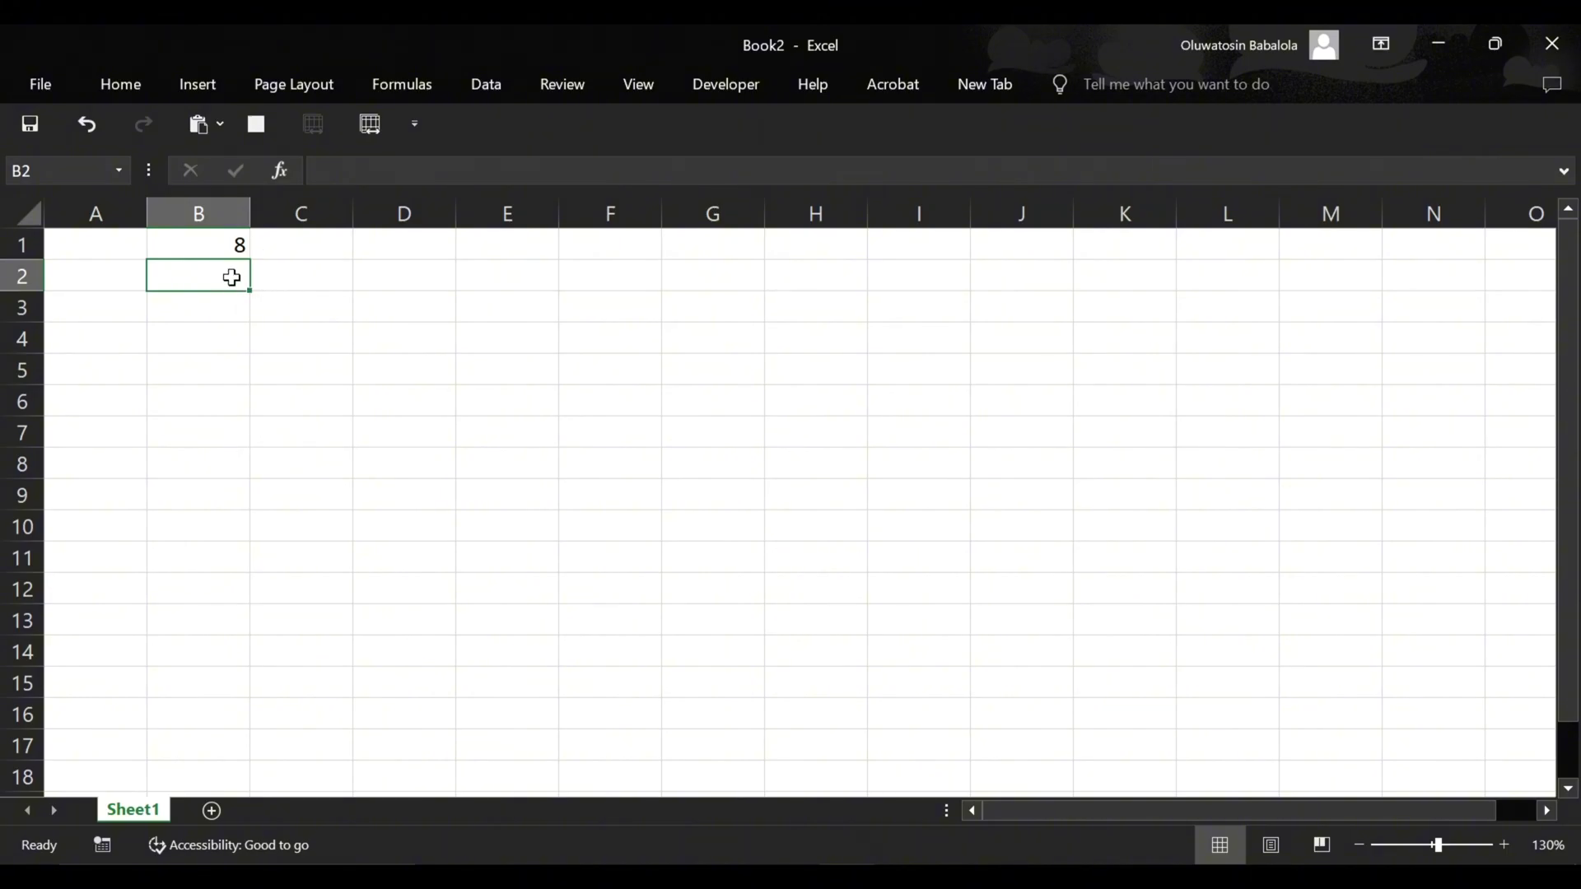
Enter the numbers 7 in cell B2 and 5 in cell B3, below the formula cell
{"action": "type", "text": "7"}
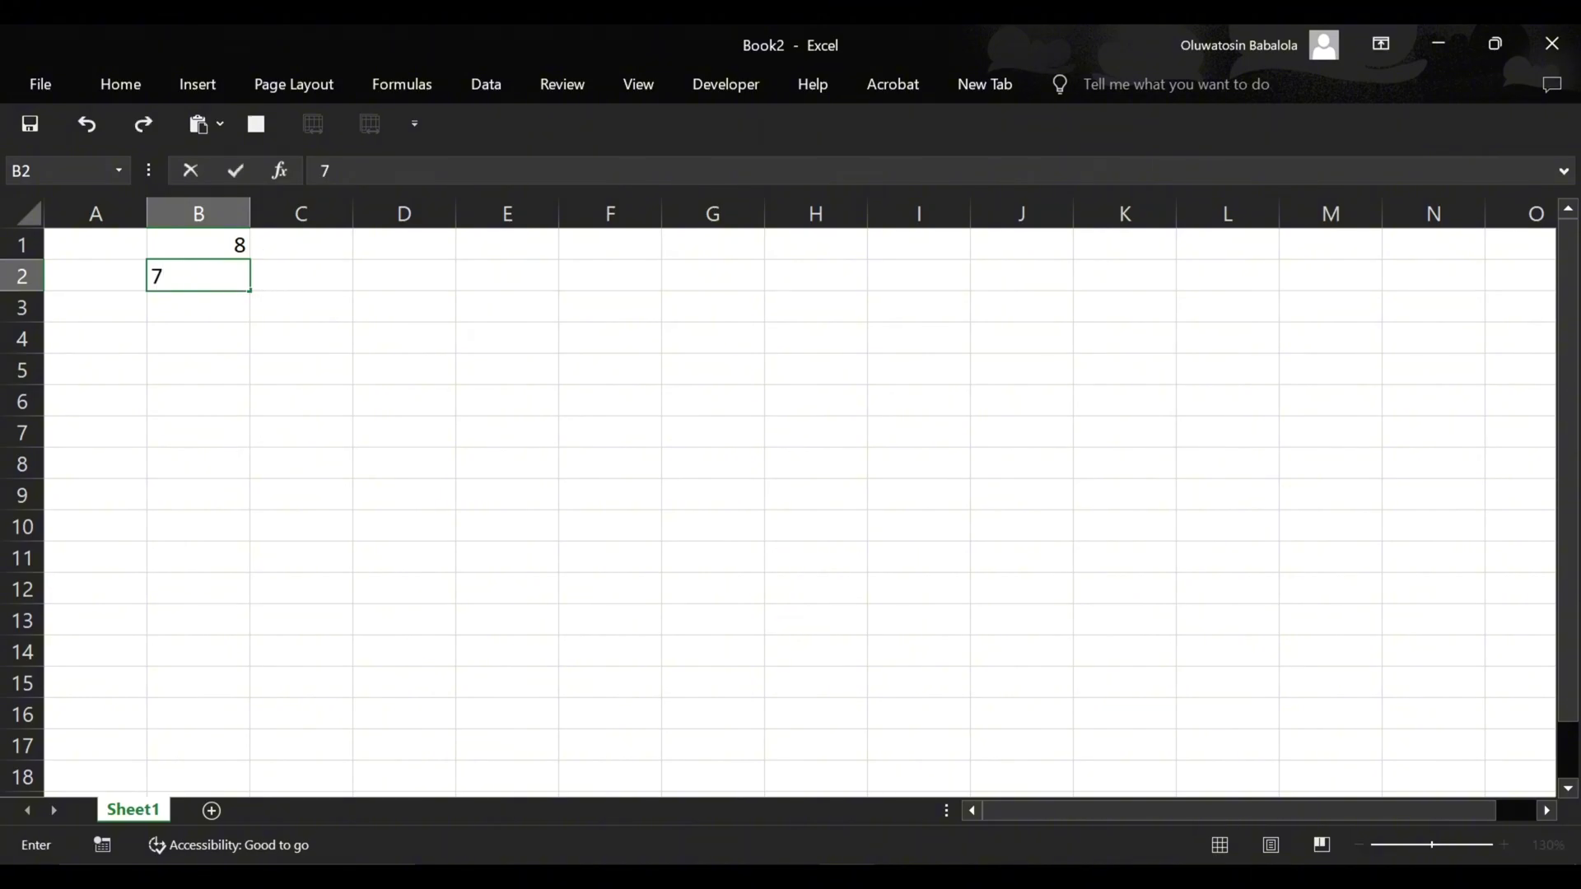
{"action": "key", "text": "Return"}
{"action": "type", "text": "5"}
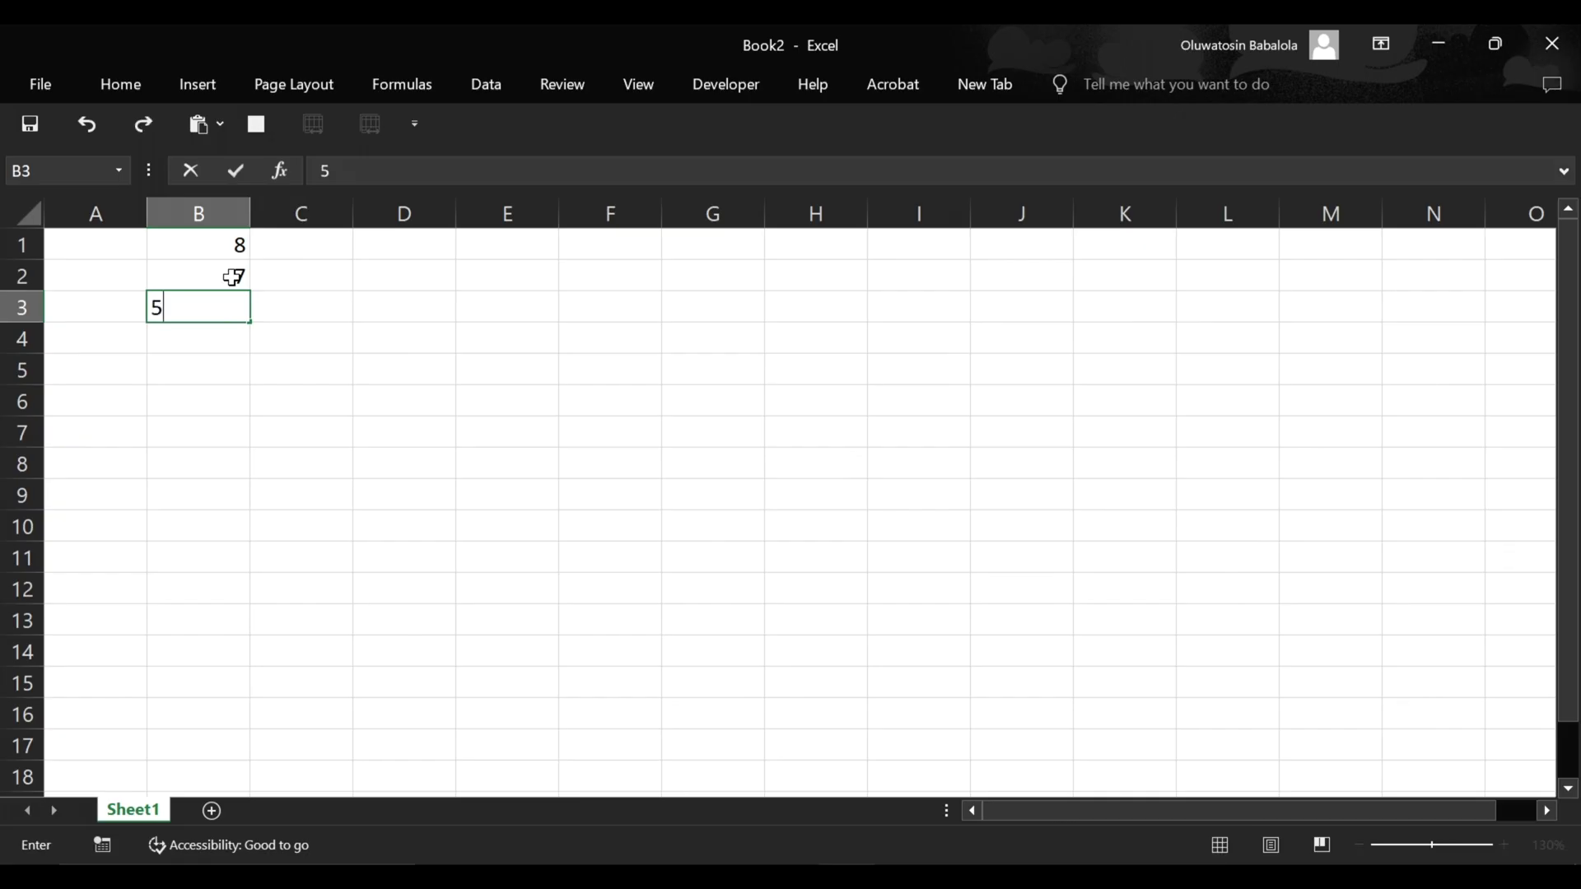
{"action": "left_click", "coordinate": [301, 275]}
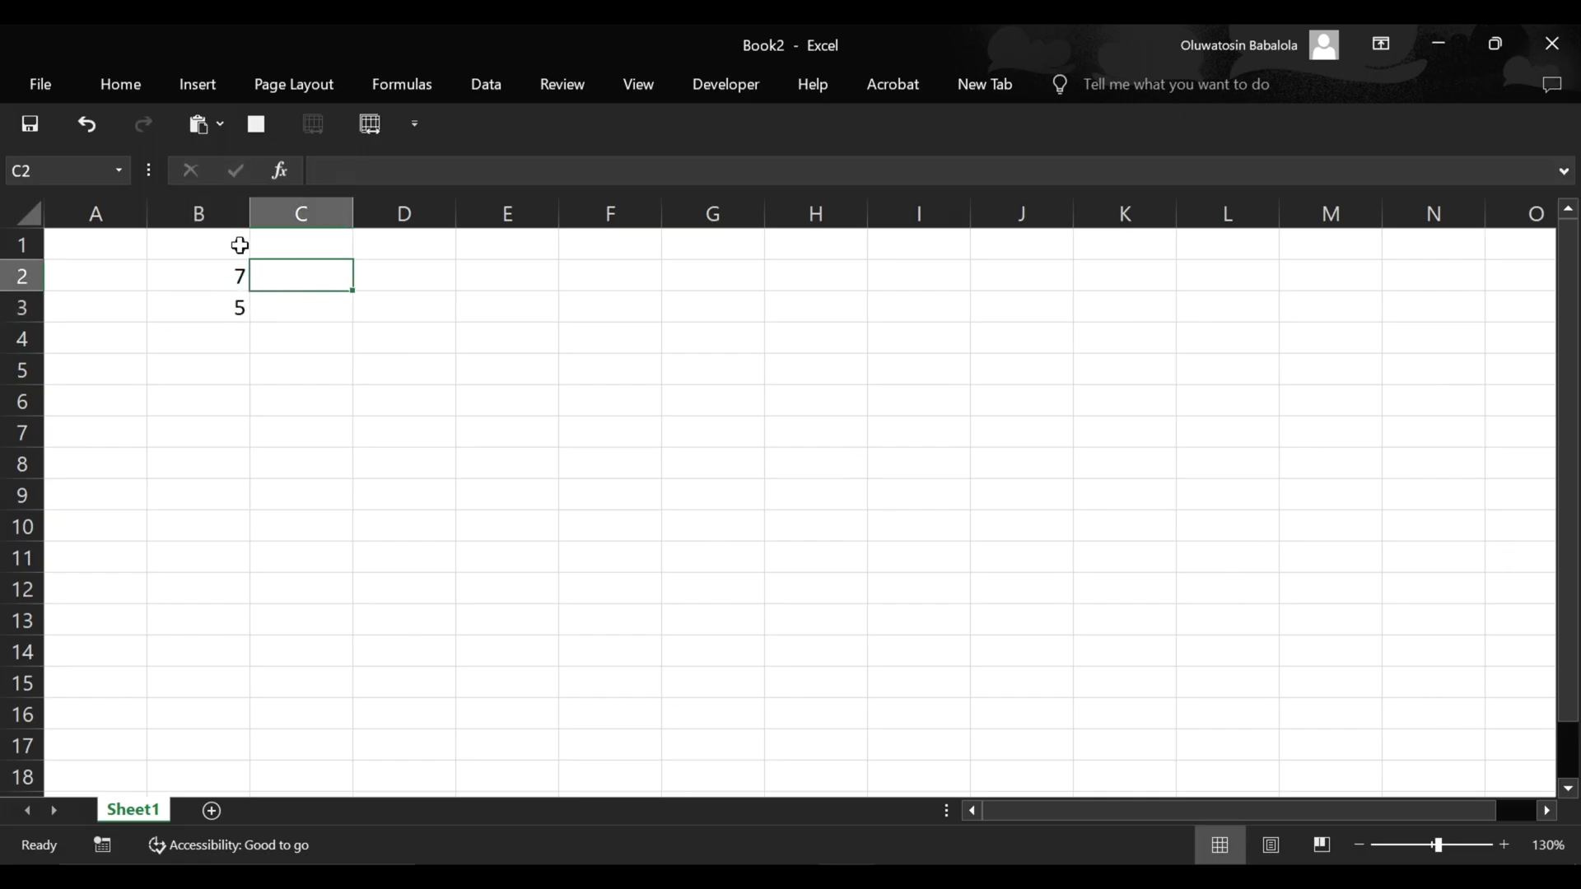
Select the range B1:B3 in Book2 and clear its contents
{"action": "left_click_drag", "start_coordinate": [240, 245], "coordinate": [232, 311]}
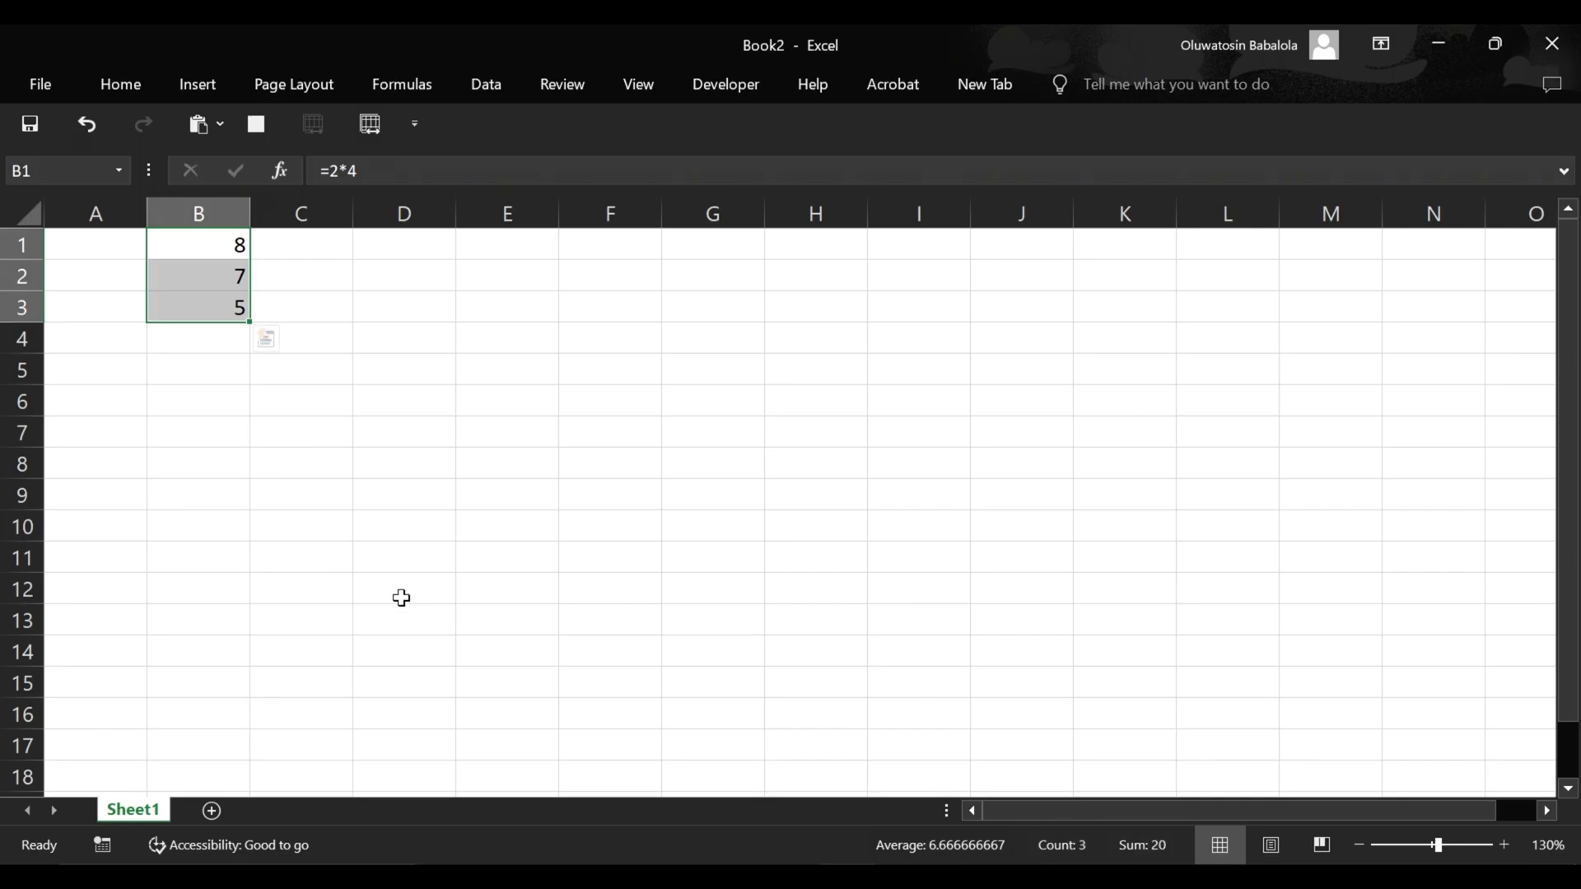
{"action": "key", "text": "Delete"}
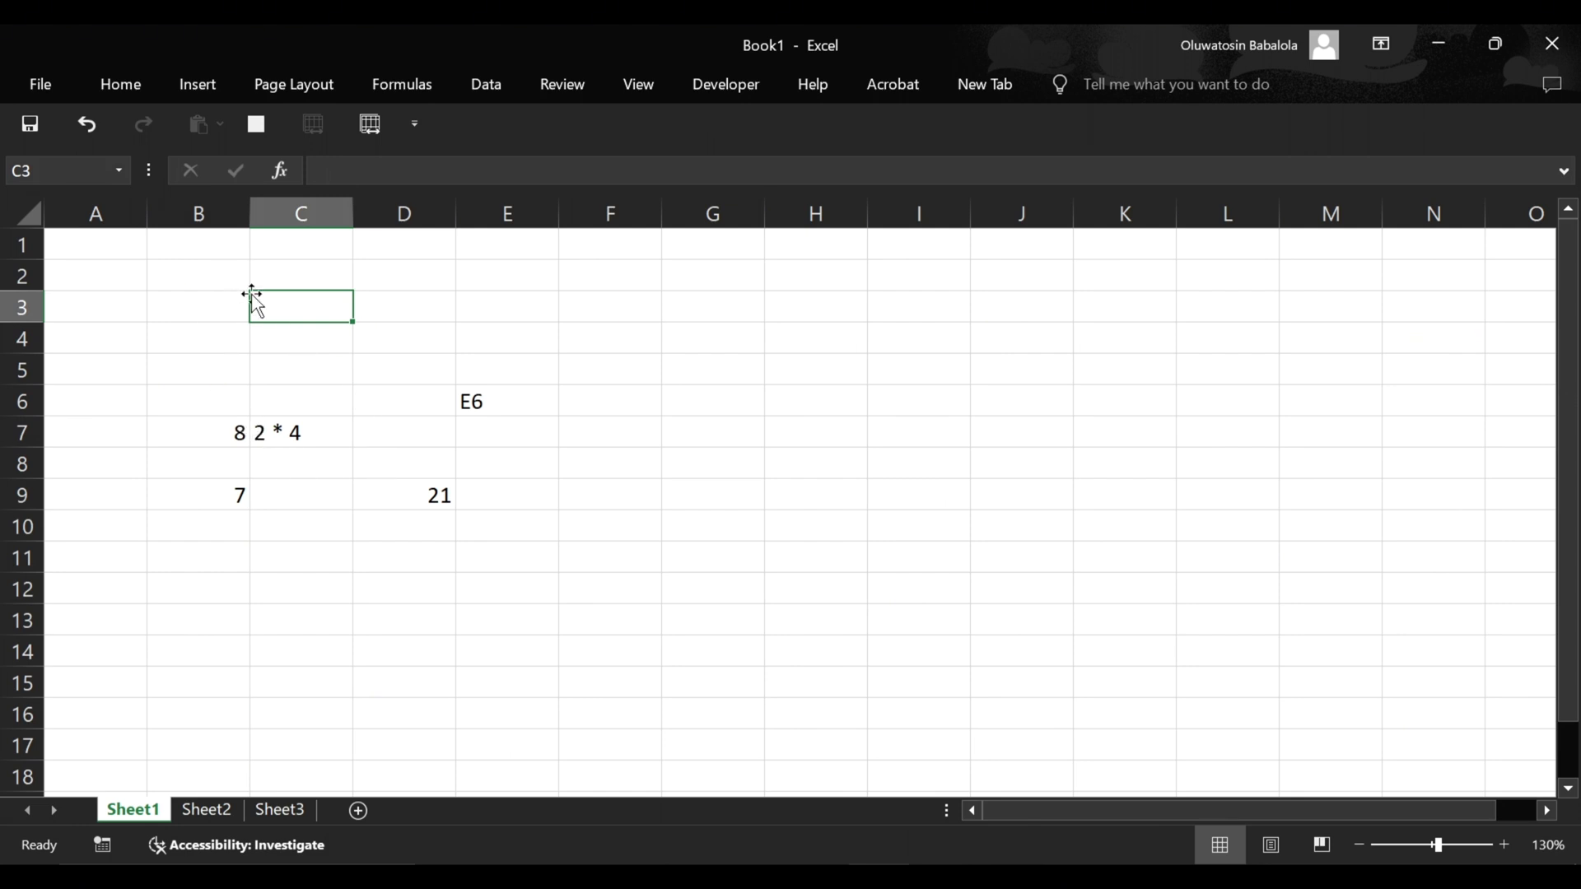
Start saving the Book1 workbook to the OneDrive - Personal folder, choosing Excel Workbook (*.xlsx) as the file type
{"action": "left_click", "coordinate": [64, 80]}
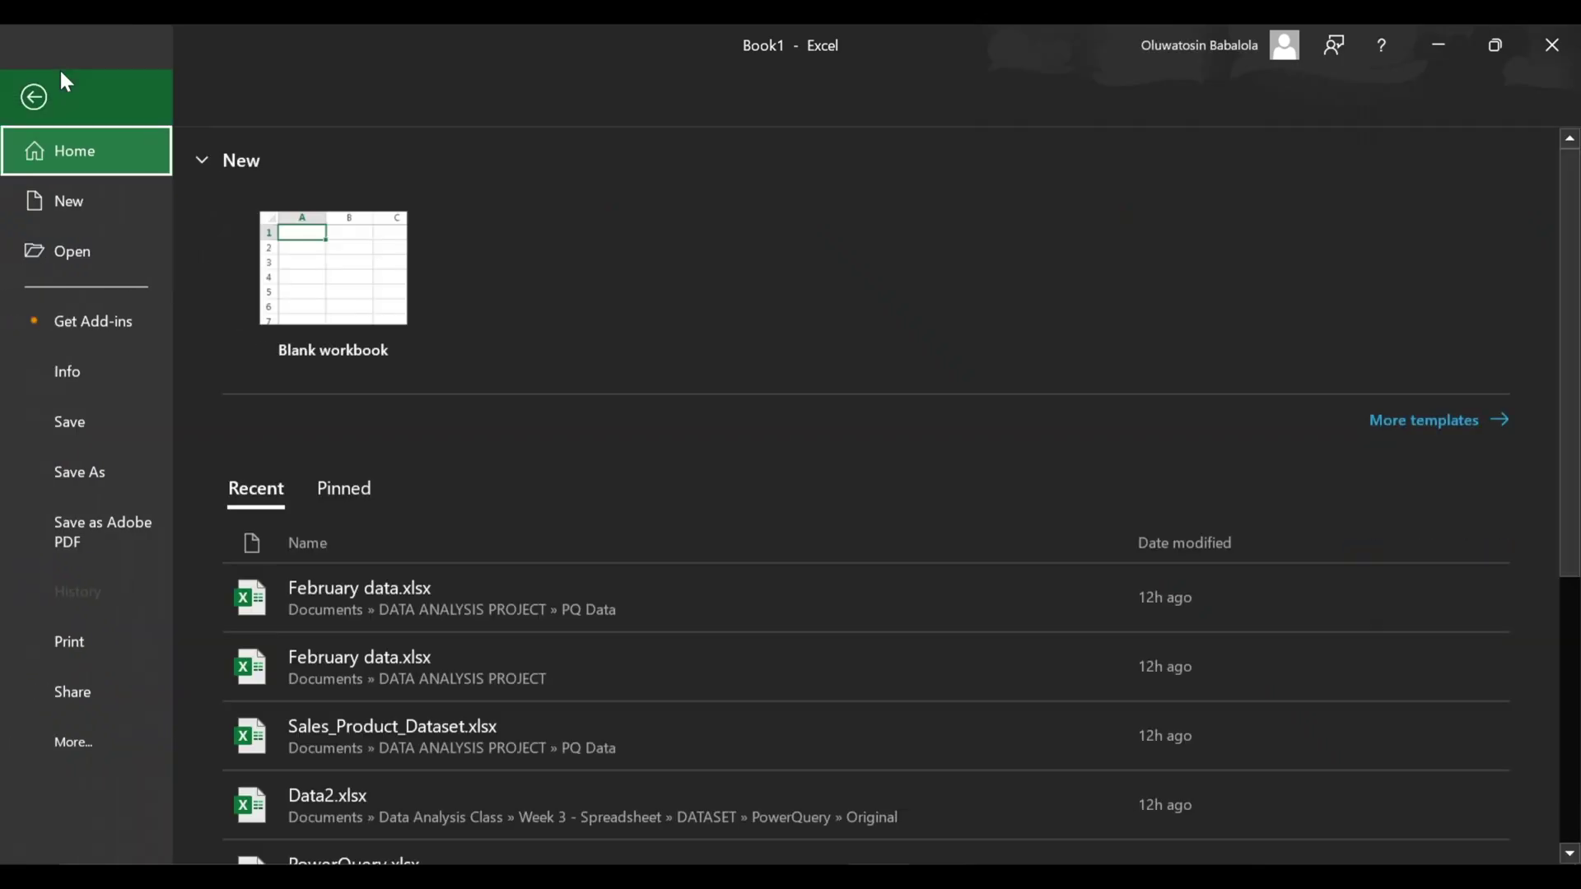
{"action": "left_click", "coordinate": [118, 469]}
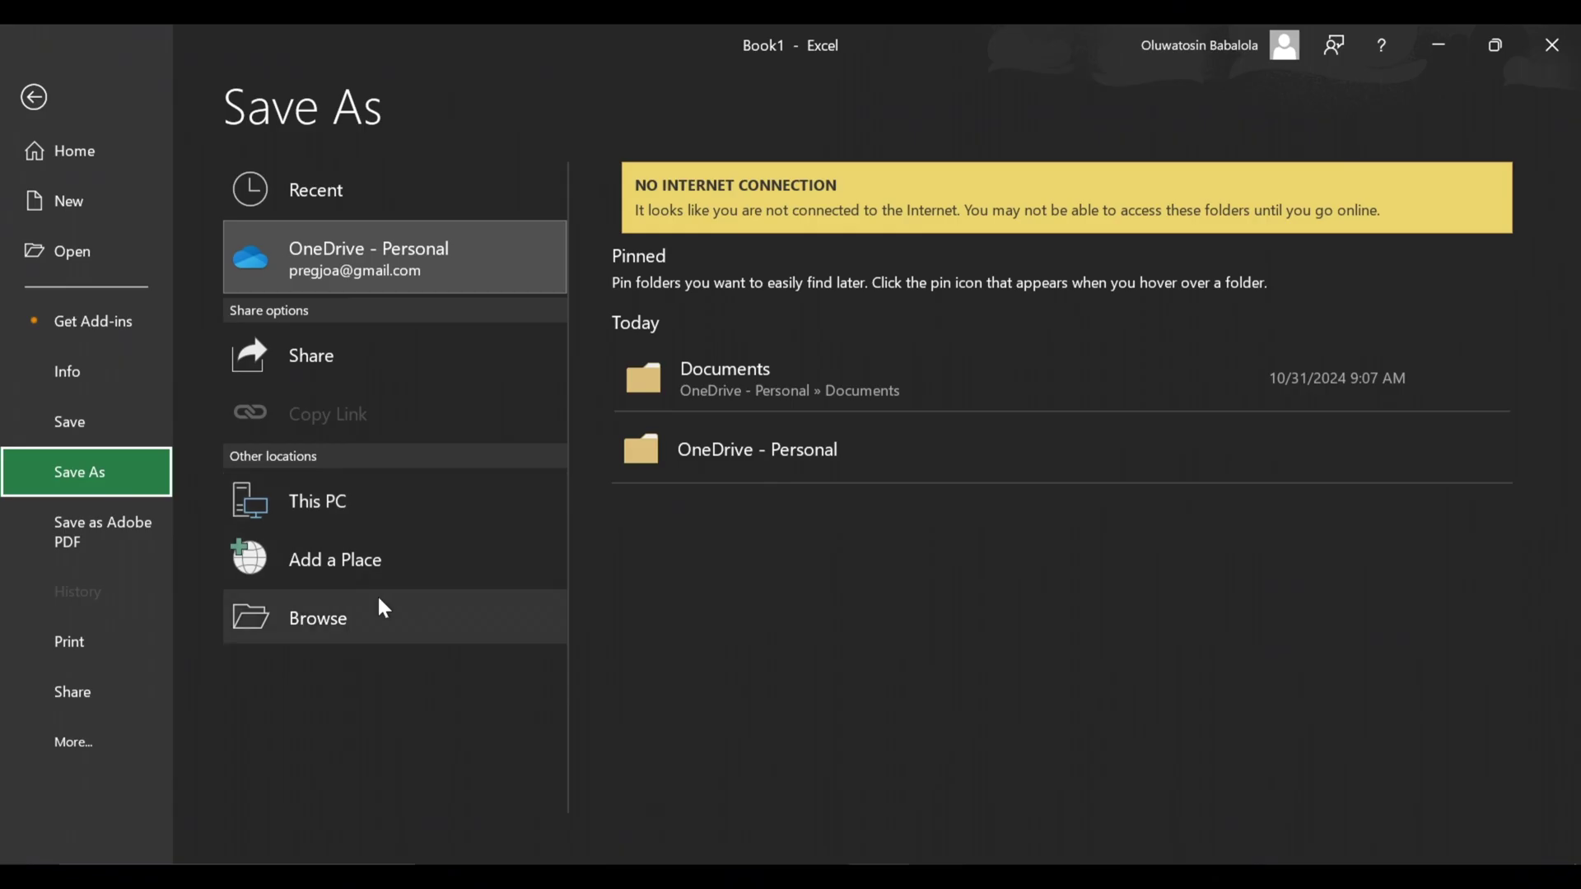
{"action": "left_click", "coordinate": [706, 448]}
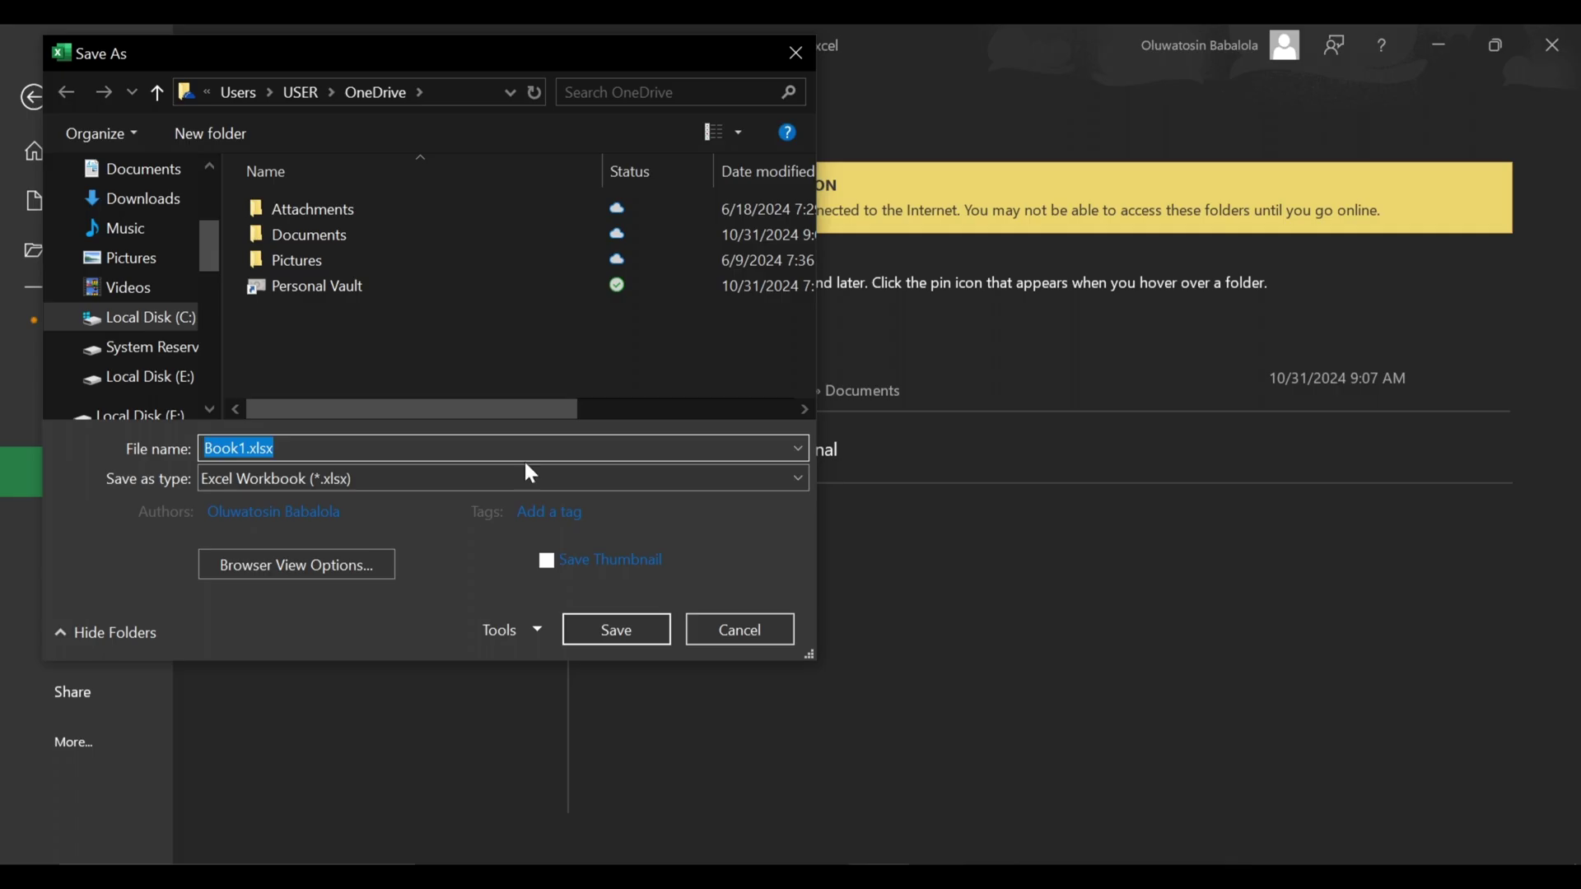
{"action": "left_click", "coordinate": [608, 484]}
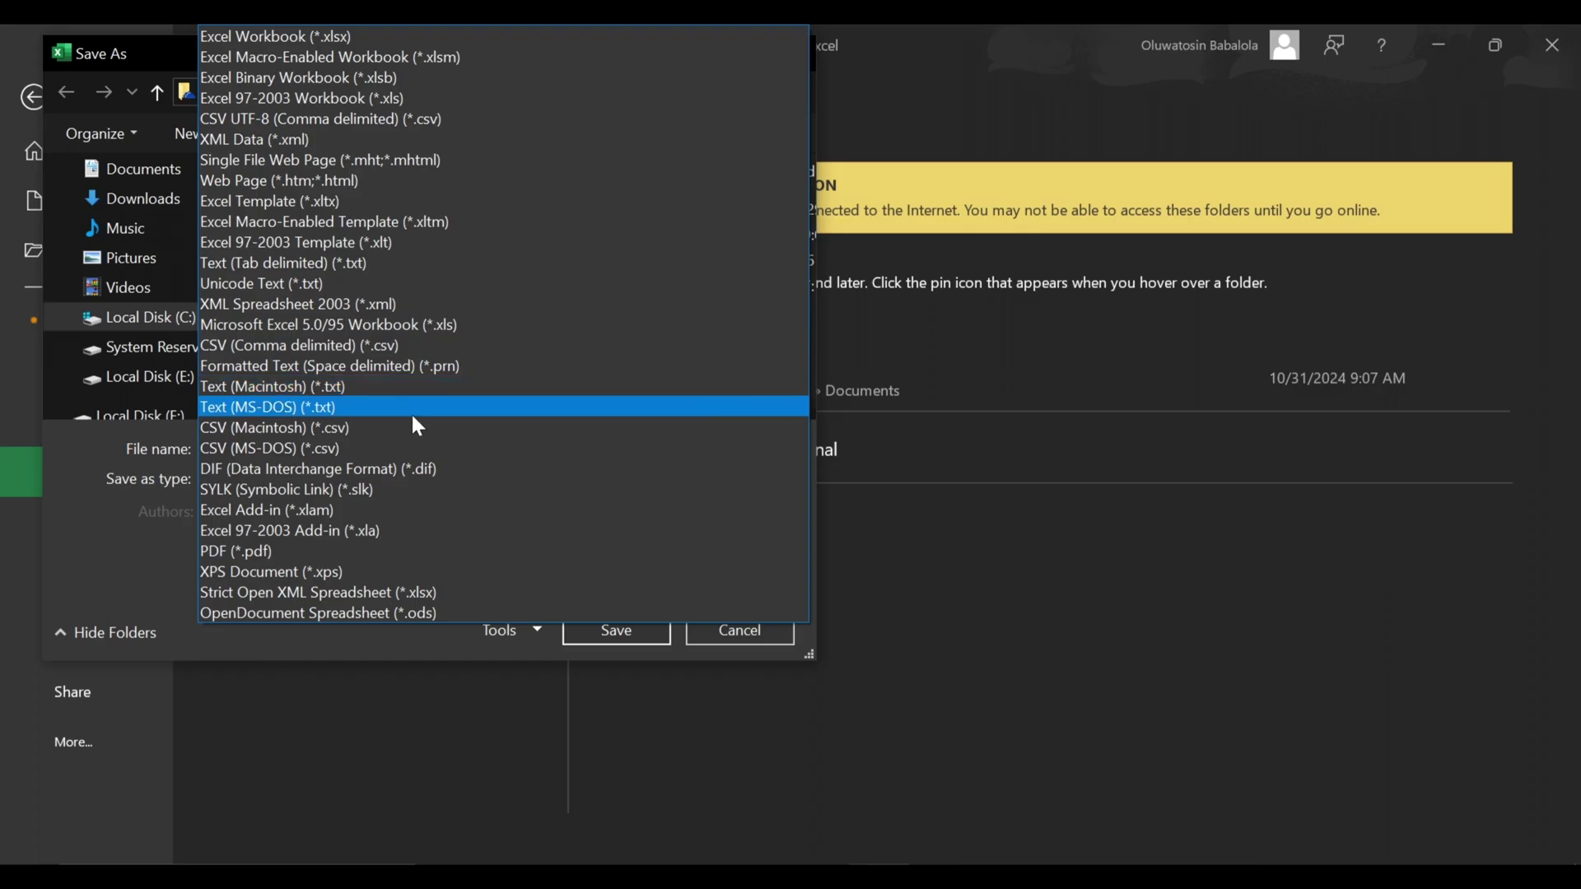
{"action": "left_click", "coordinate": [384, 38]}
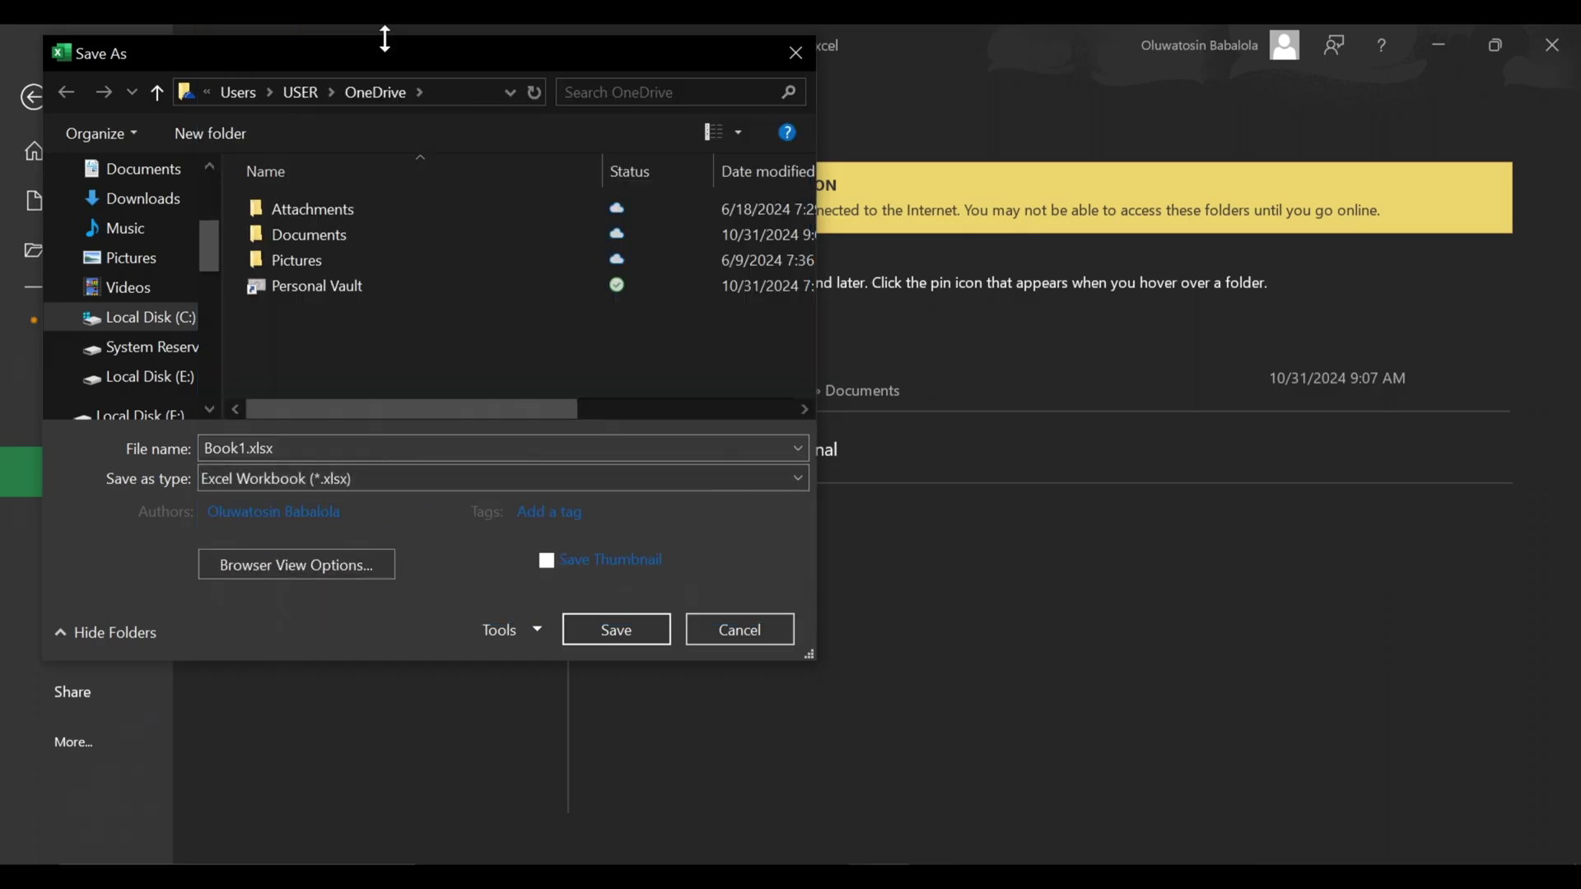
Name the file Practice and save the workbook
{"action": "left_click", "coordinate": [239, 449]}
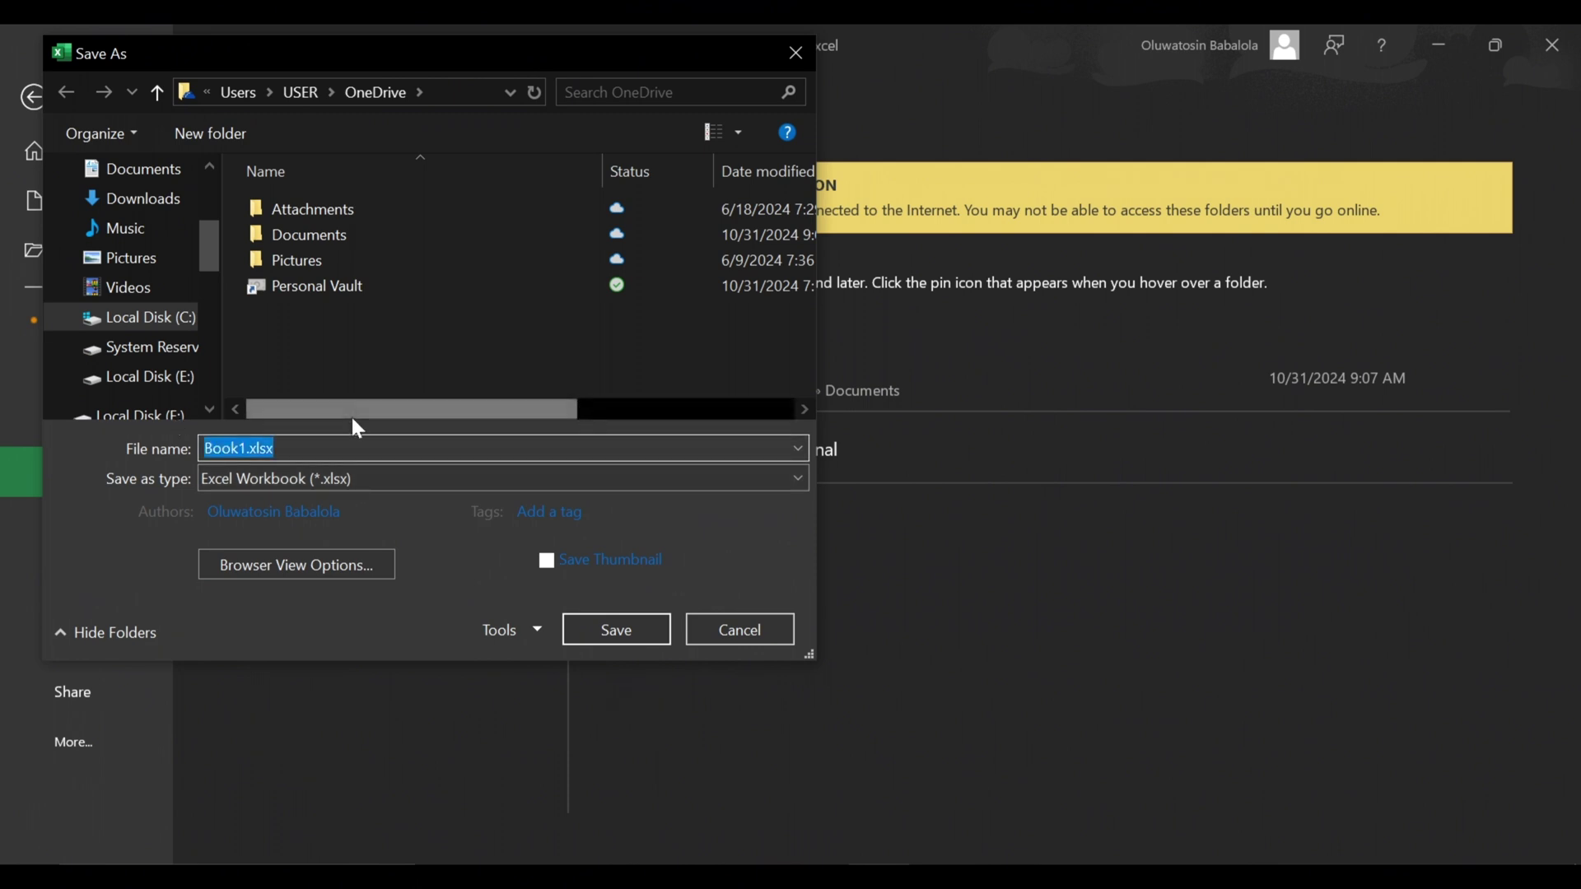
{"action": "type", "text": "P"}
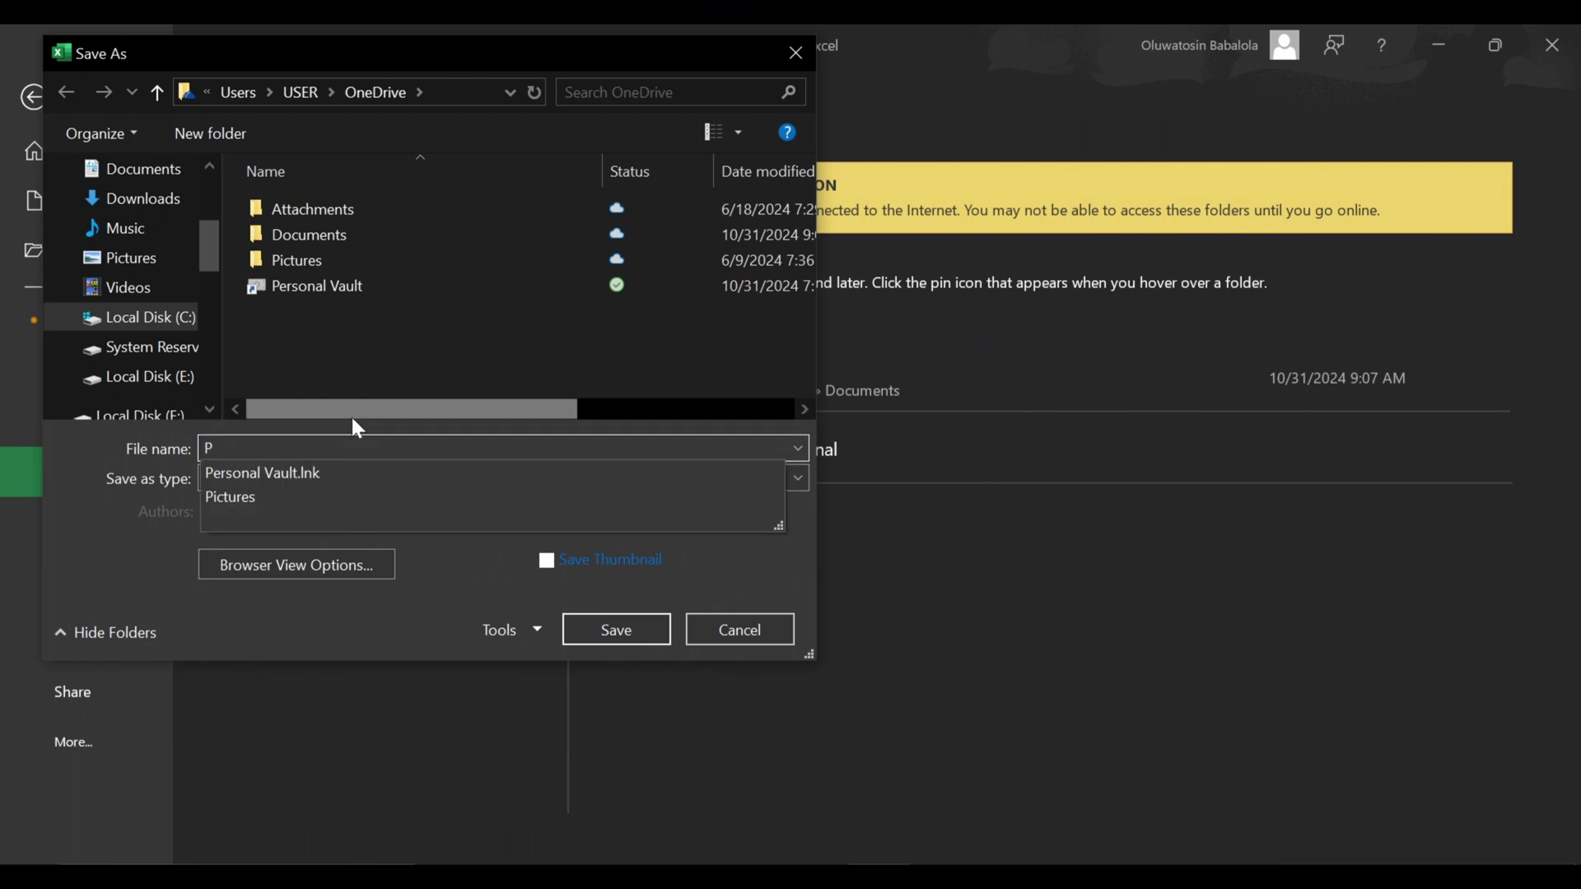
{"action": "type", "text": "ract"}
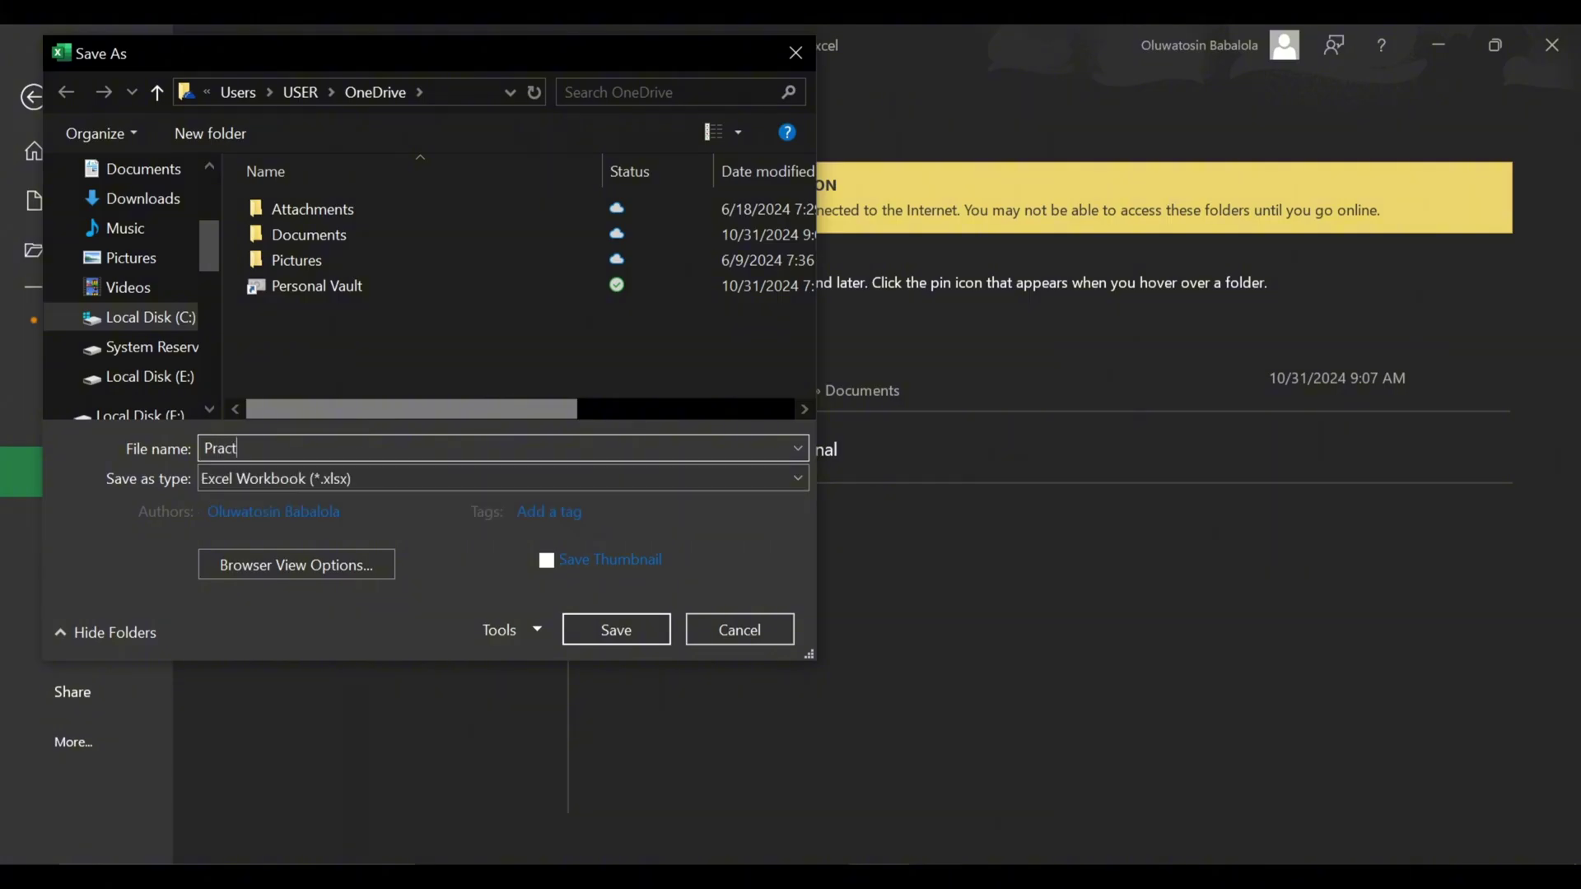
{"action": "type", "text": "ice"}
{"action": "left_click", "coordinate": [635, 629]}
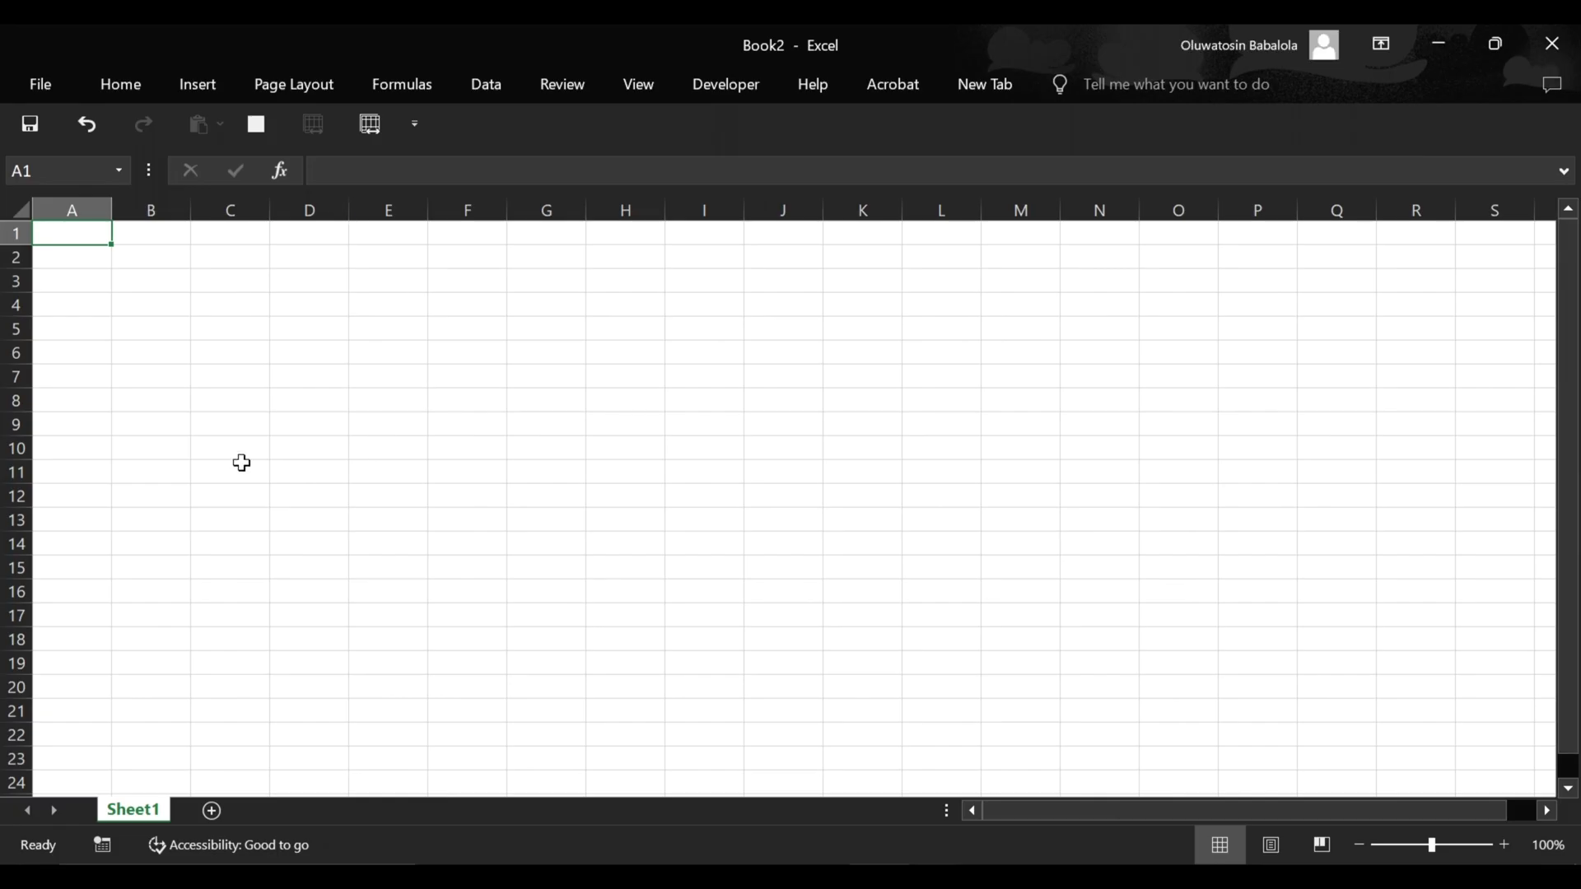
In Book2, move the active cell one column at a time from A1 to E1, and back to B1
{"action": "scroll", "coordinate": [96, 264], "scroll_direction": "up", "scroll_amount": 3}
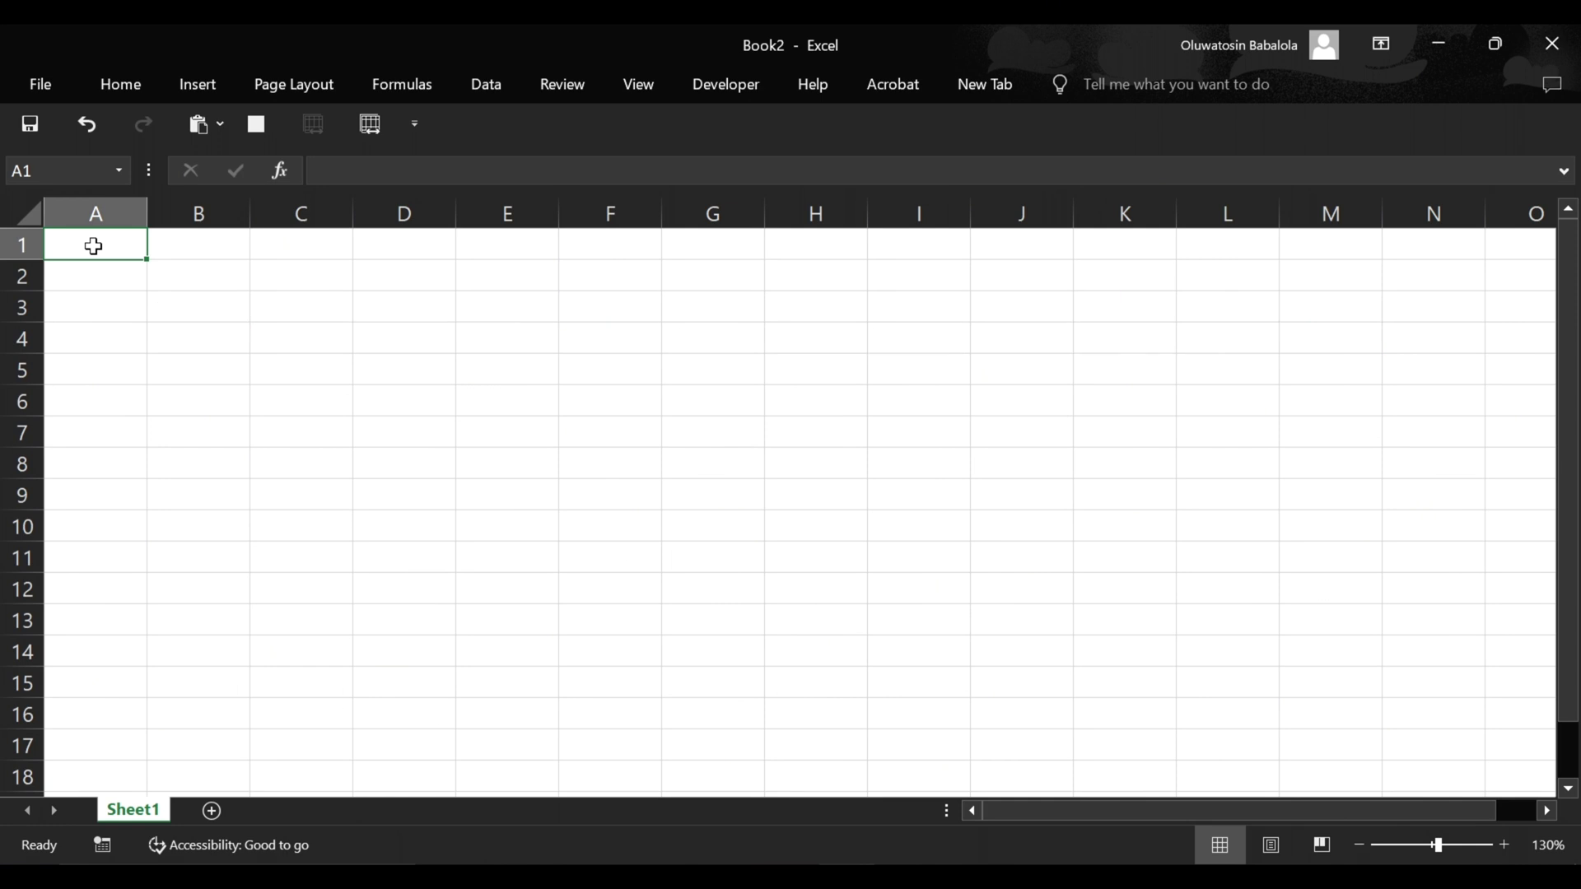
{"action": "key", "text": "Right"}
{"action": "key", "text": "Right"}
{"action": "key", "text": "Right"}
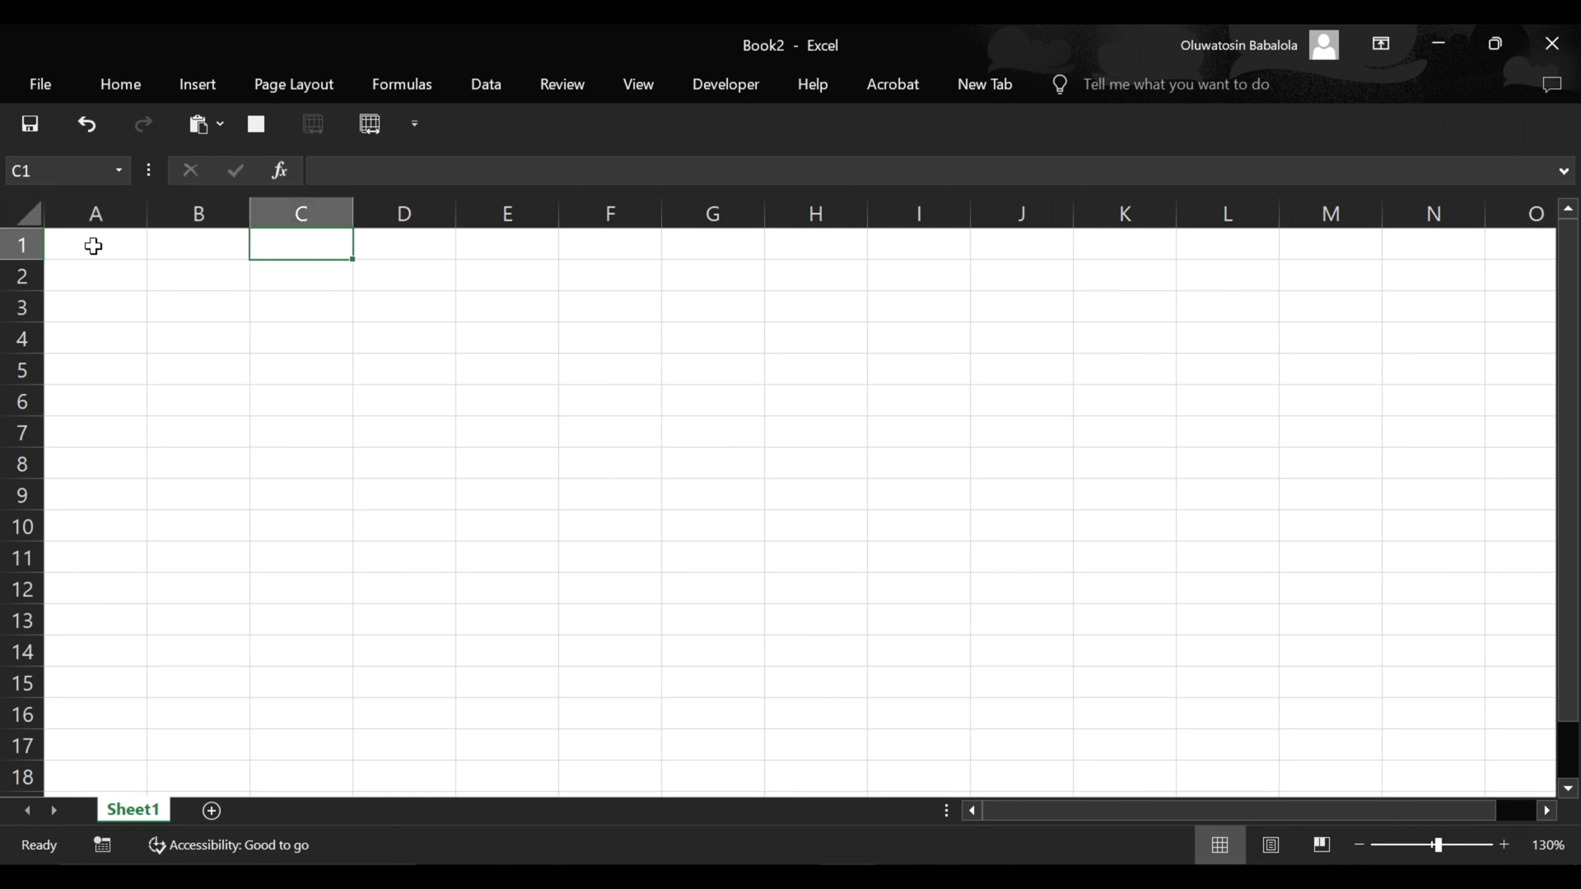
{"action": "key", "text": "Right"}
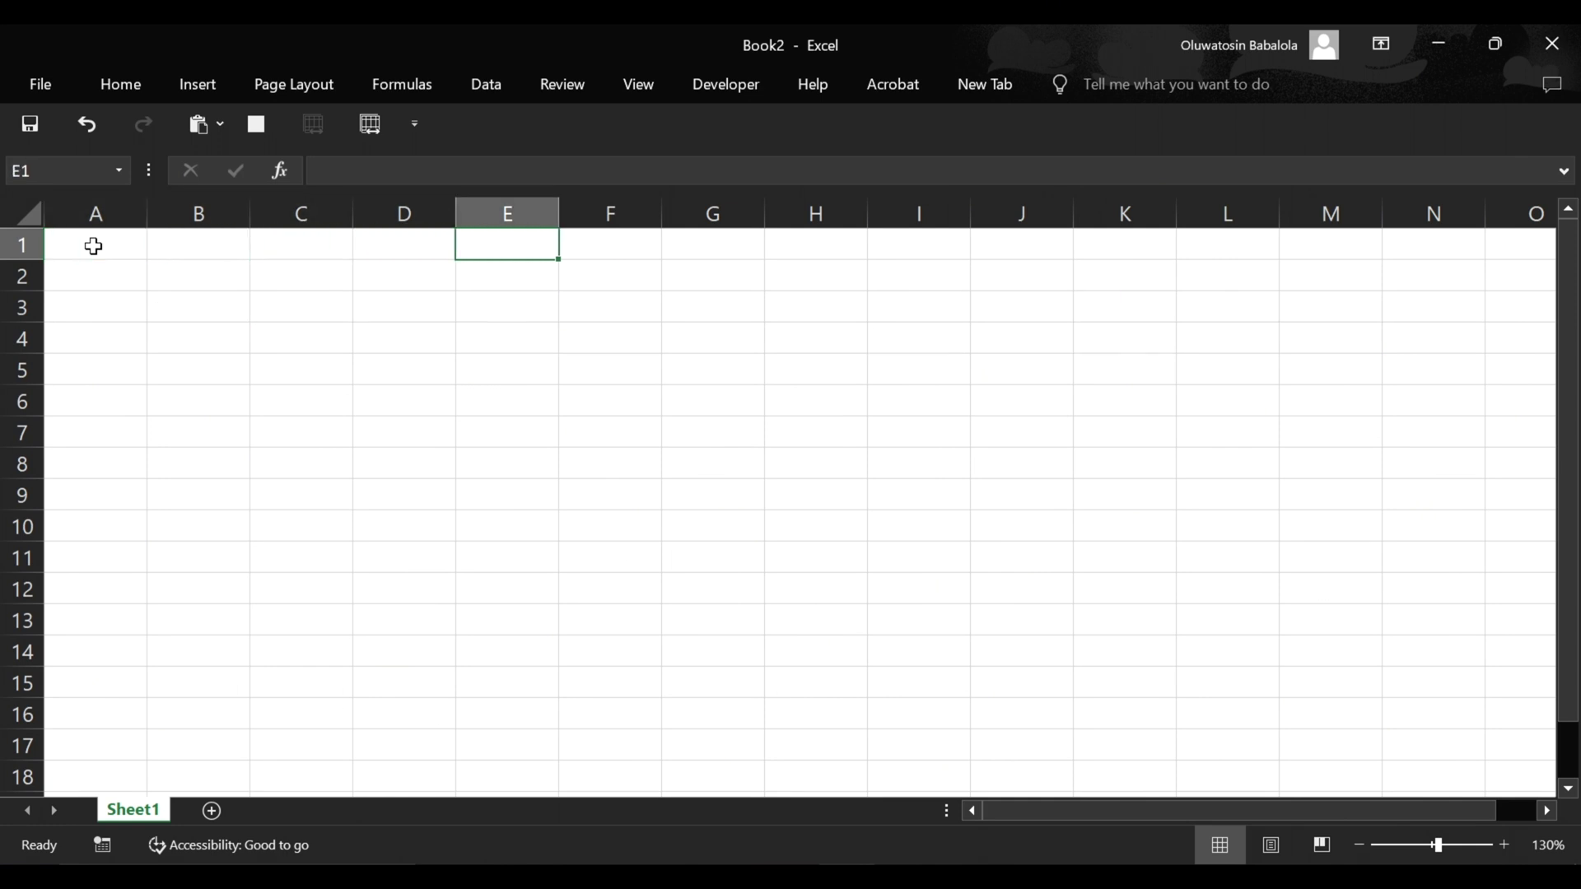
{"action": "key", "text": "Left"}
{"action": "key", "text": "Left"}
{"action": "key", "text": "Left"}
Move the active cell row by row down column B to B5, and return to cell A1
{"action": "key", "text": "Down"}
{"action": "key", "text": "Down"}
{"action": "key", "text": "Down"}
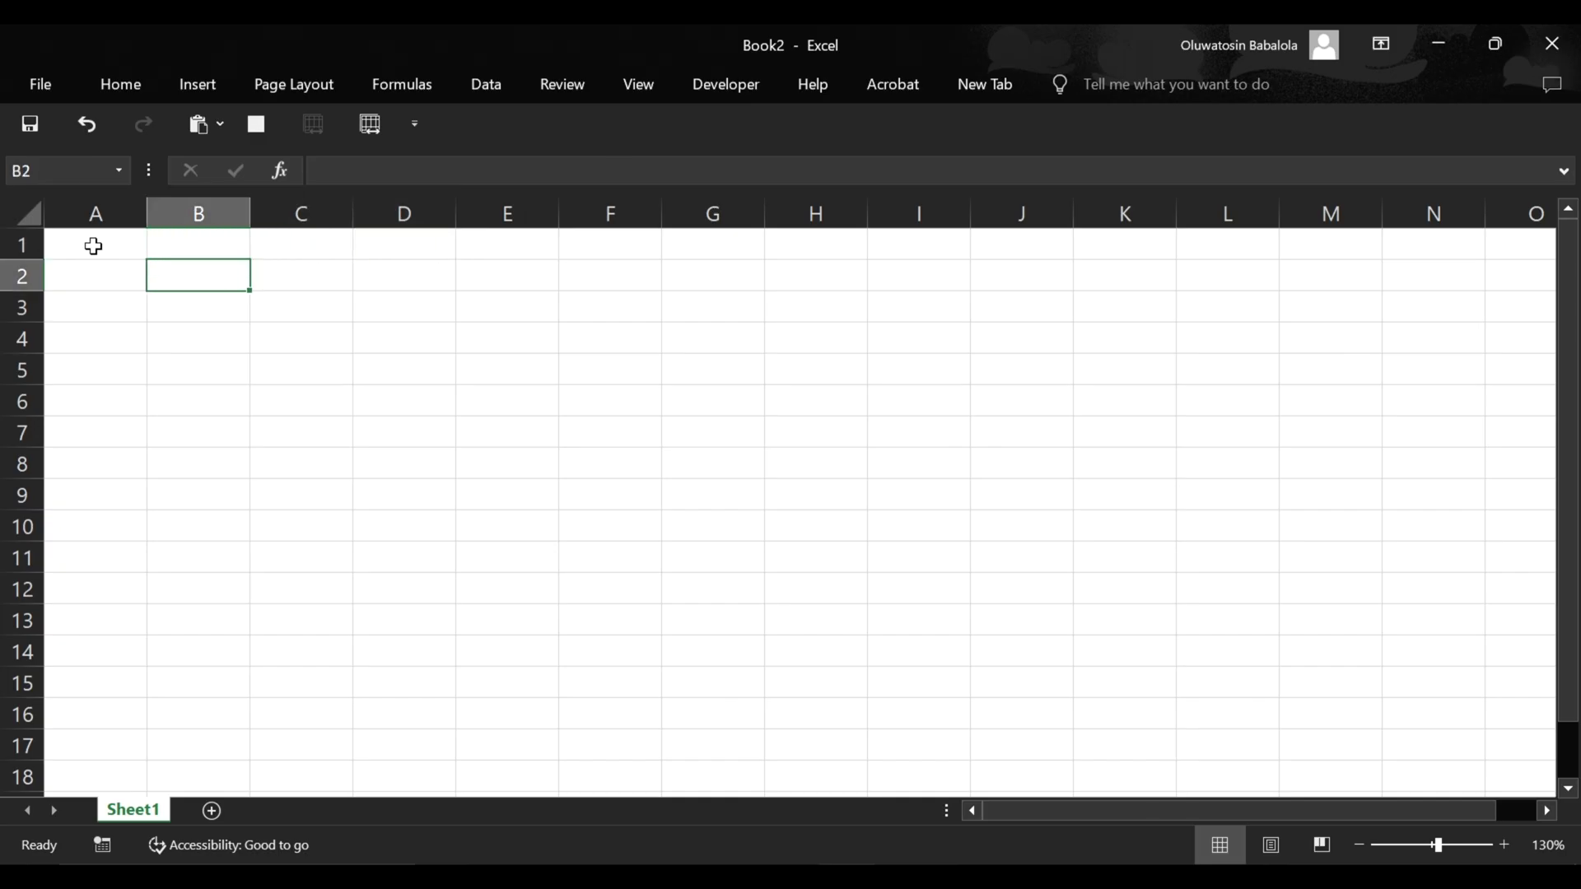
{"action": "key", "text": "Down"}
{"action": "key", "text": "Down"}
{"action": "key", "text": "Up"}
{"action": "key", "text": "Up"}
{"action": "key", "text": "Up"}
{"action": "key", "text": "Up"}
{"action": "key", "text": "Up"}
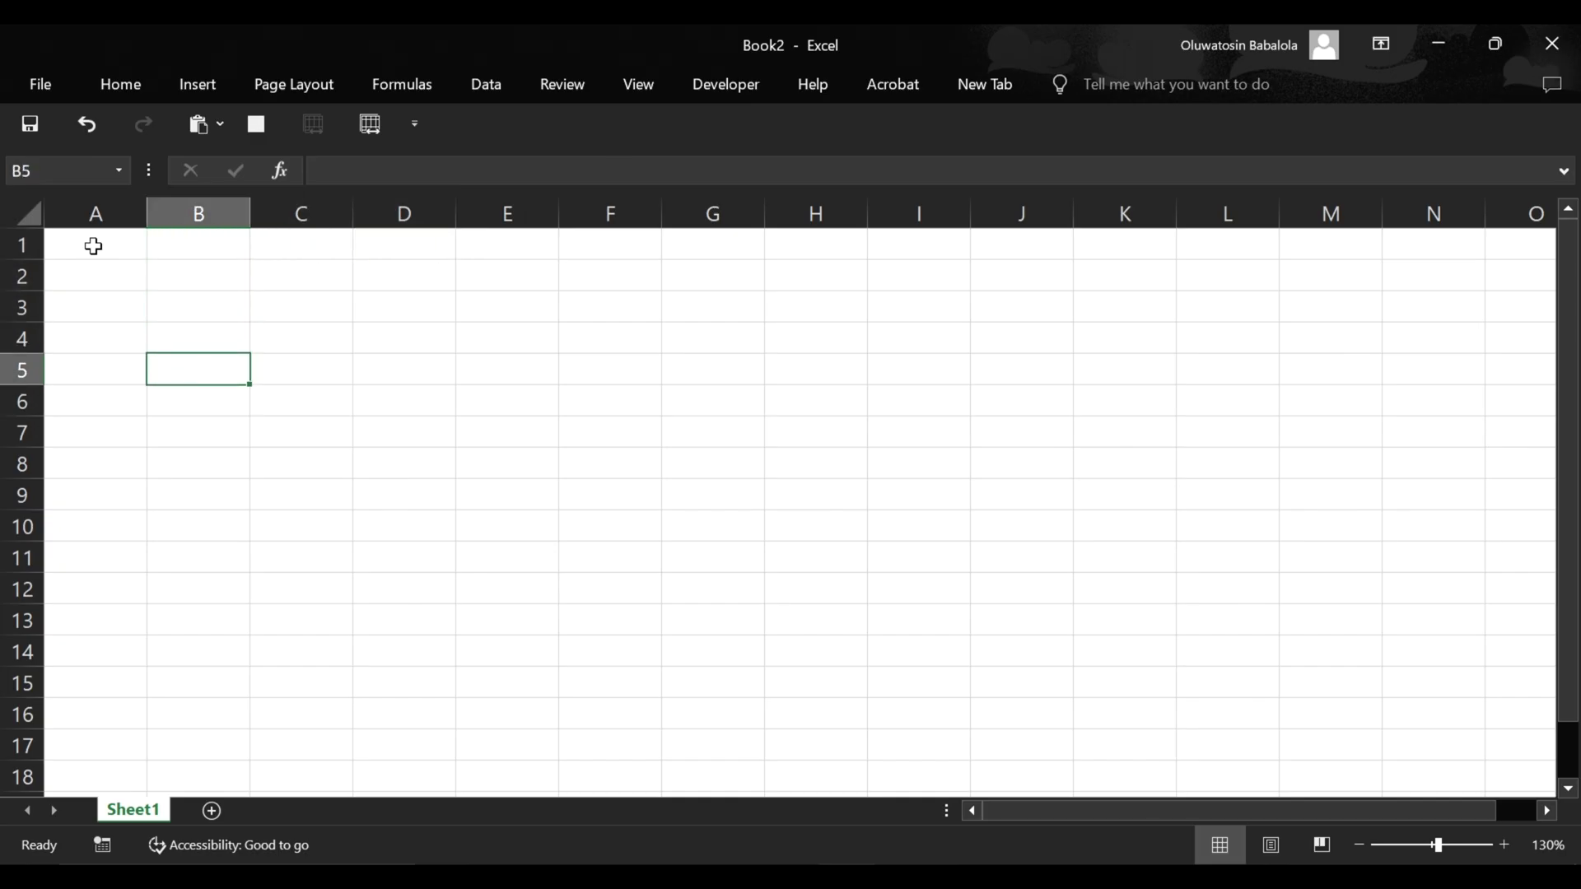
{"action": "key", "text": "Left"}
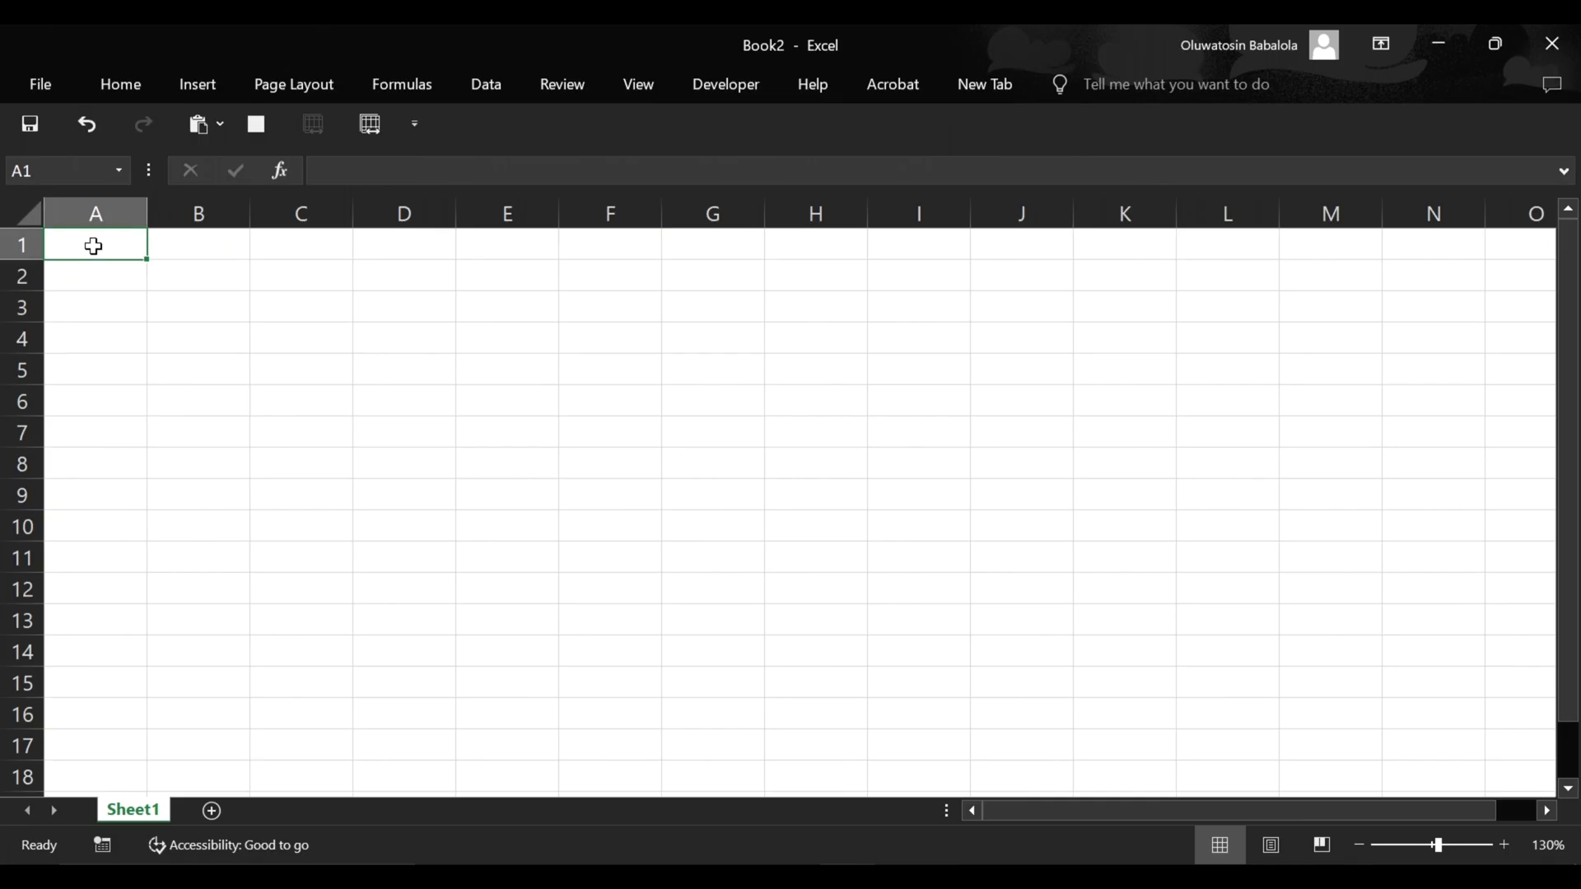
Jump between the sheet's edges, from A1 to the last column XFD, down to row 1048576, and back to A1
{"action": "key", "text": "ctrl+Right"}
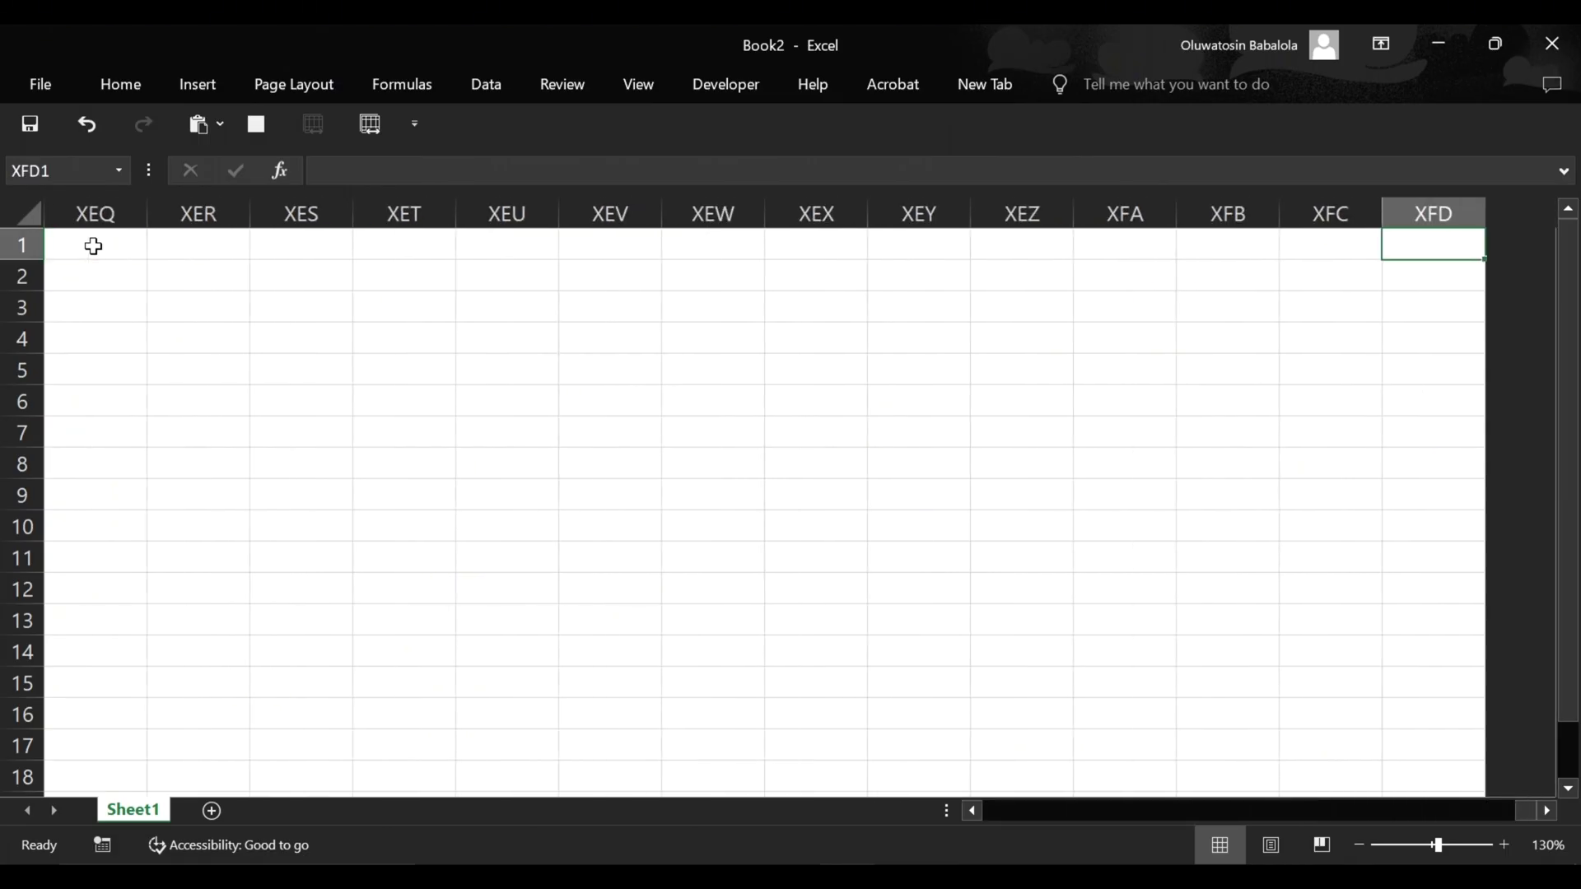
{"action": "key", "text": "ctrl+Left"}
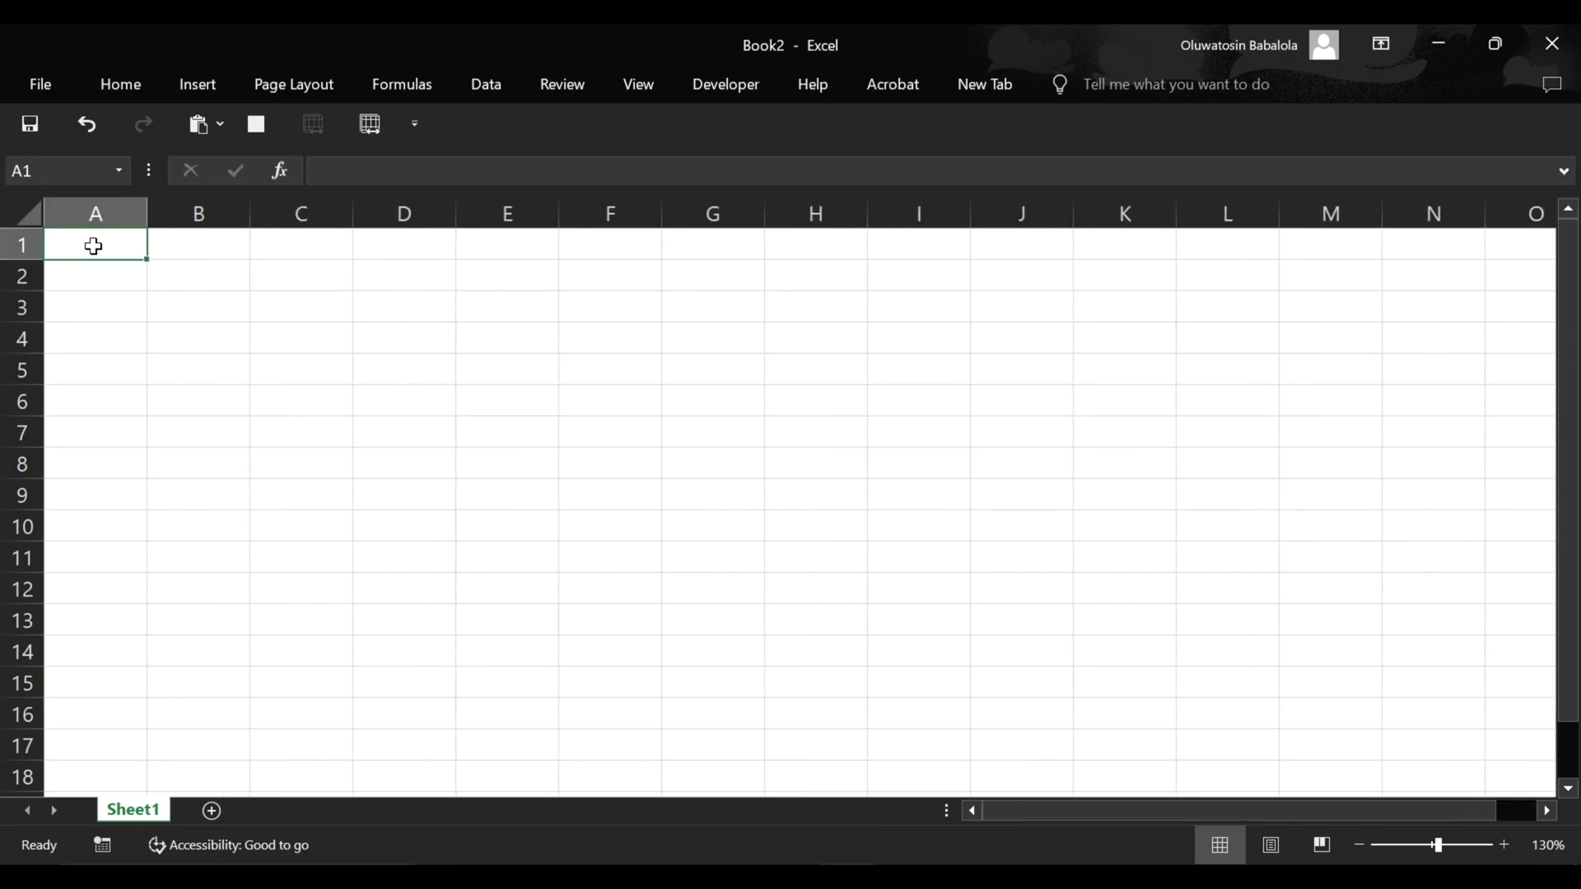
{"action": "key", "text": "ctrl+Right"}
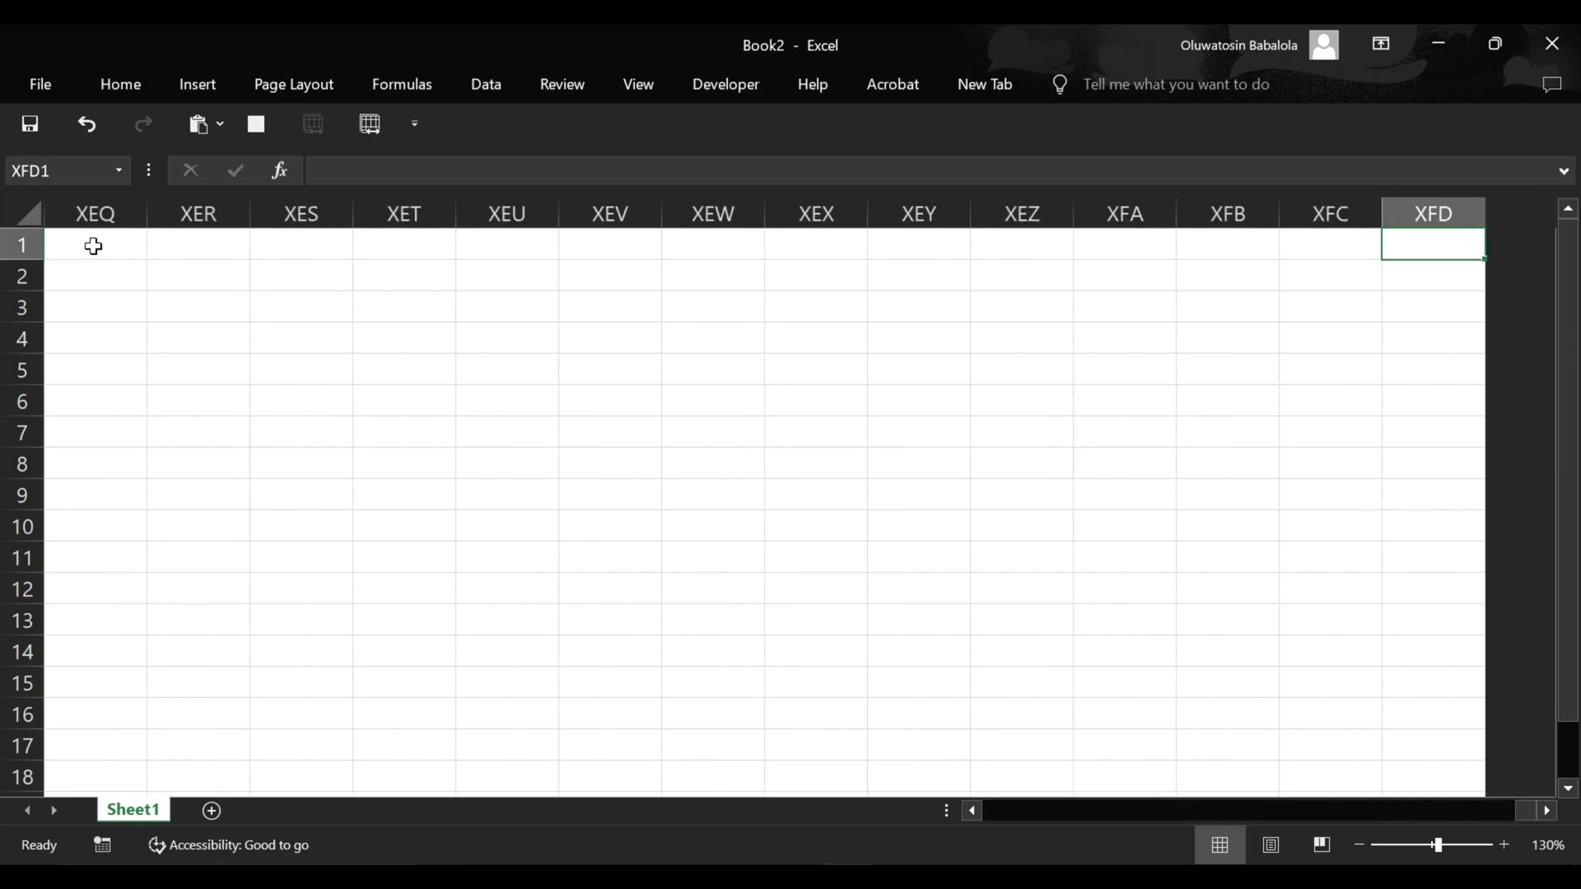
{"action": "key", "text": "ctrl+Down"}
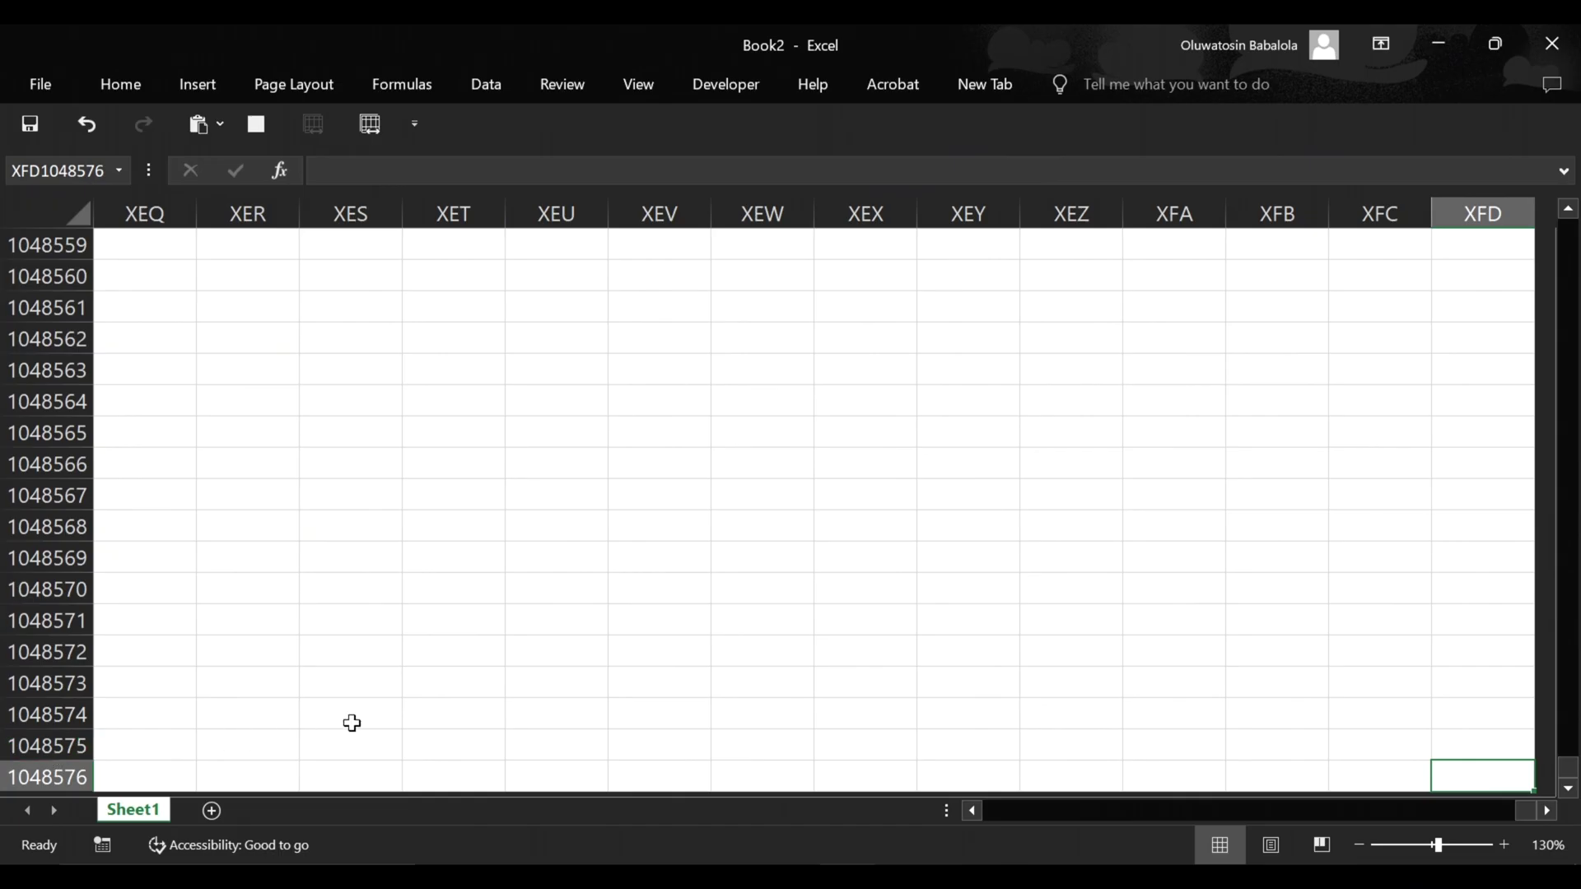
{"action": "key", "text": "ctrl+Left"}
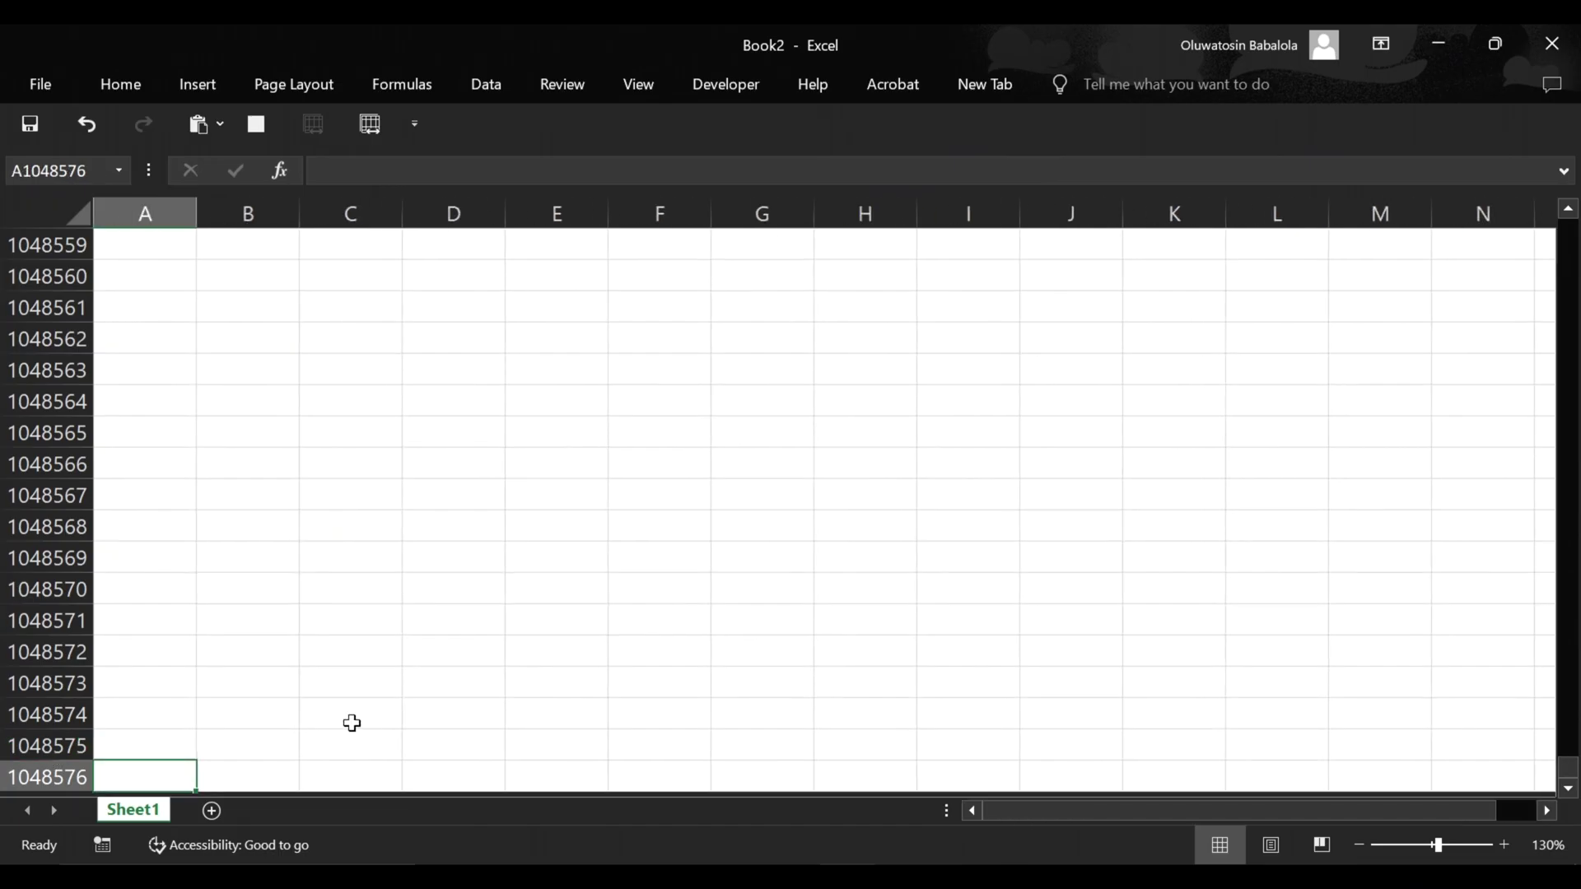
{"action": "key", "text": "ctrl+Up"}
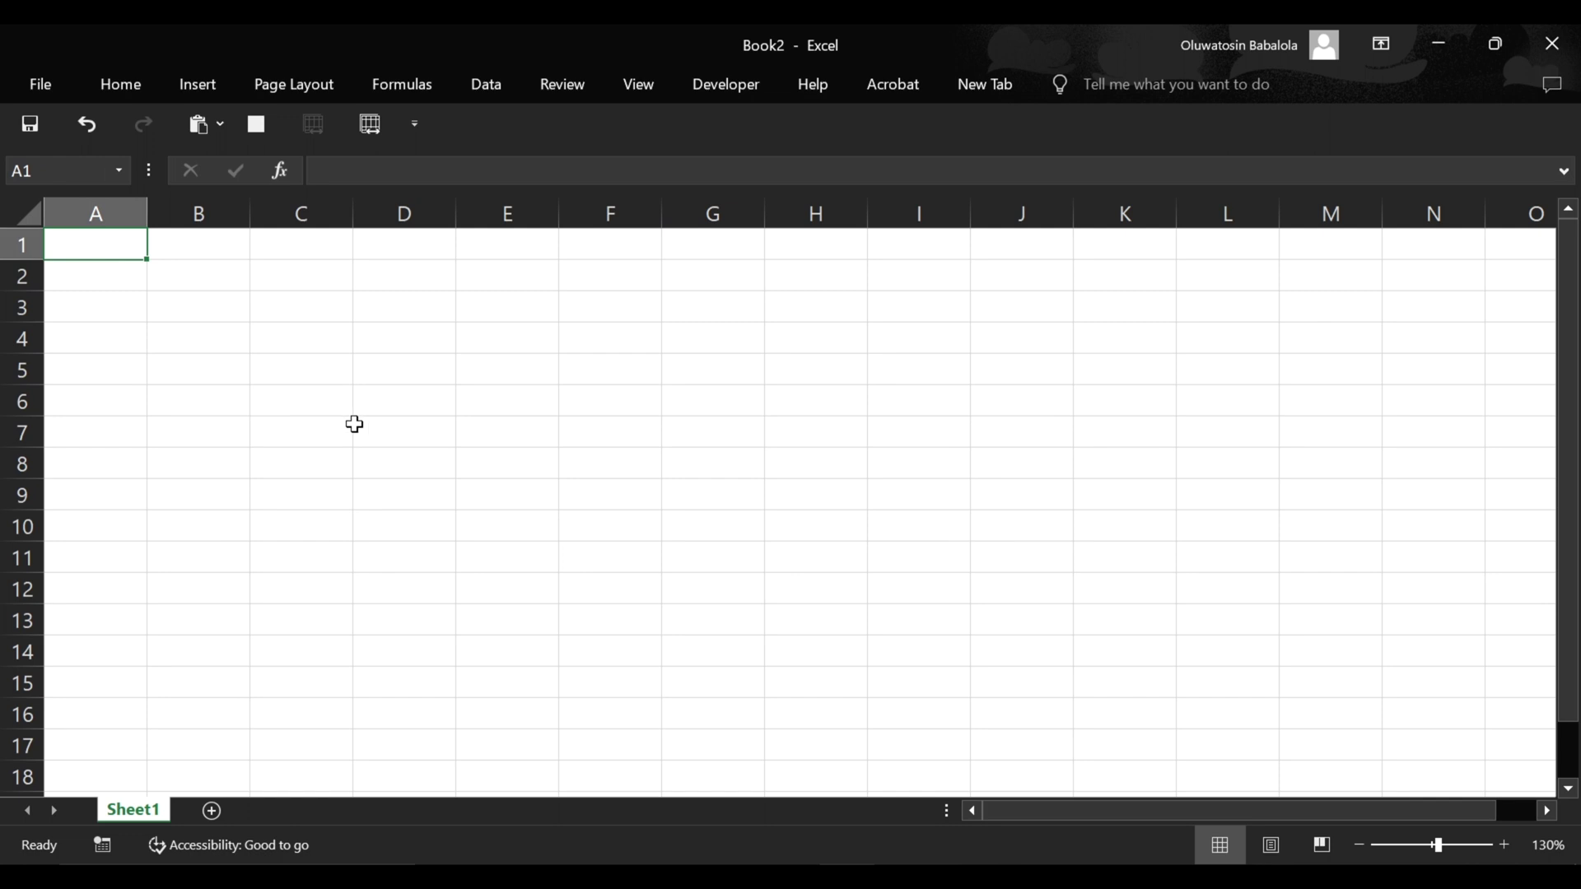
Extend the selection from A1 to the range A1:F10, and reduce it to cell A1 again
{"action": "key", "text": "shift+Right"}
{"action": "key", "text": "shift+Right"}
{"action": "key", "text": "shift+Right"}
{"action": "key", "text": "shift+Right"}
{"action": "key", "text": "shift+Right"}
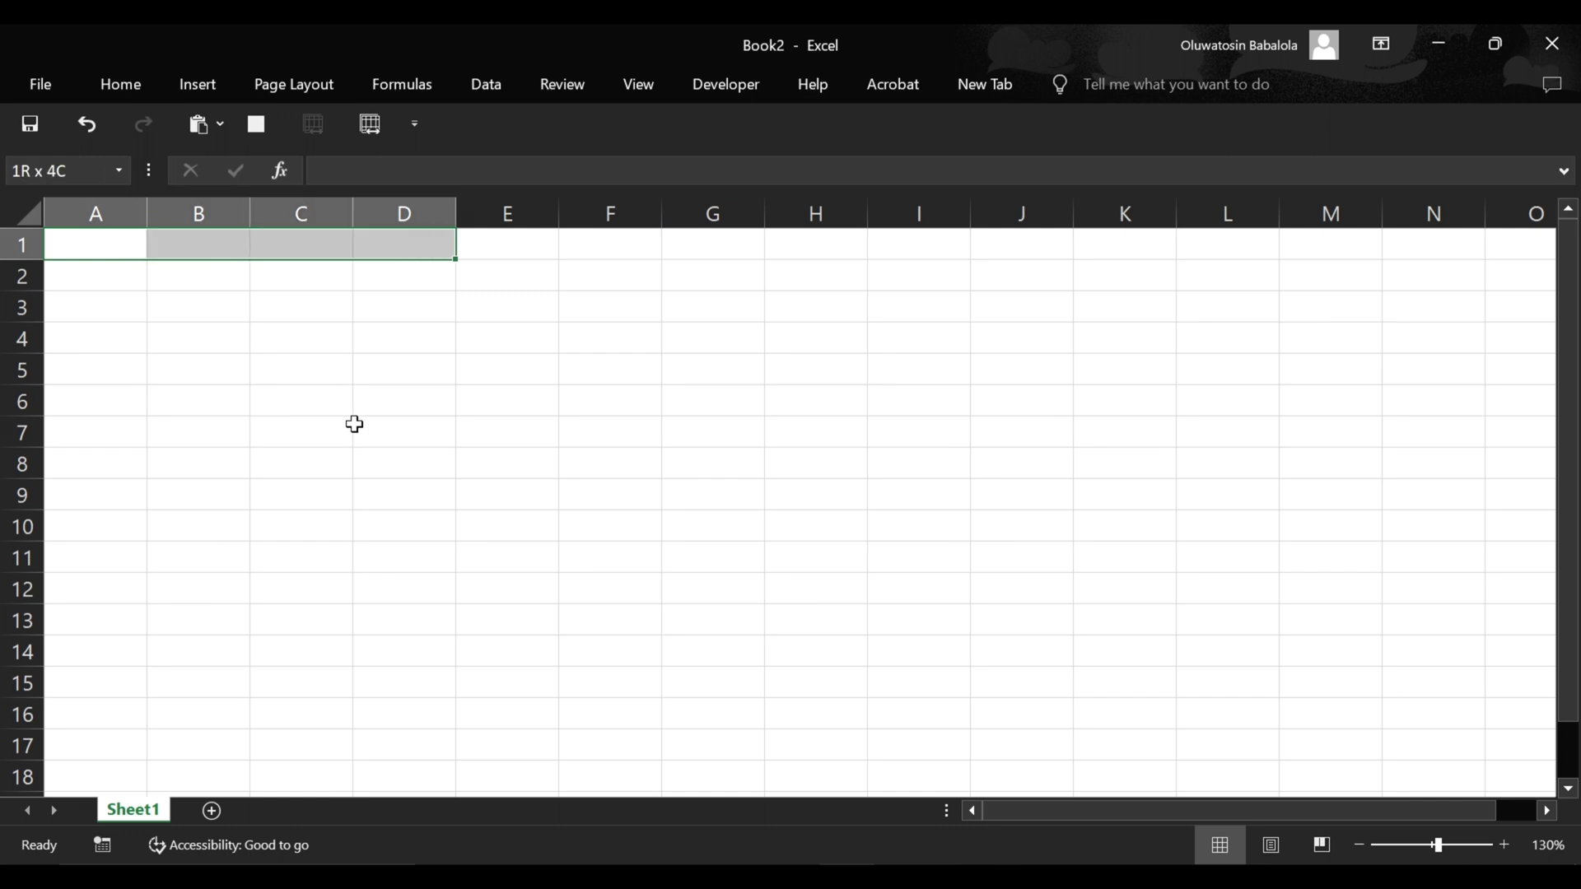
{"action": "key", "text": "shift+Down"}
{"action": "key", "text": "shift+Down"}
{"action": "key", "text": "shift+Down"}
{"action": "key", "text": "shift+Down"}
{"action": "key", "text": "shift+Down"}
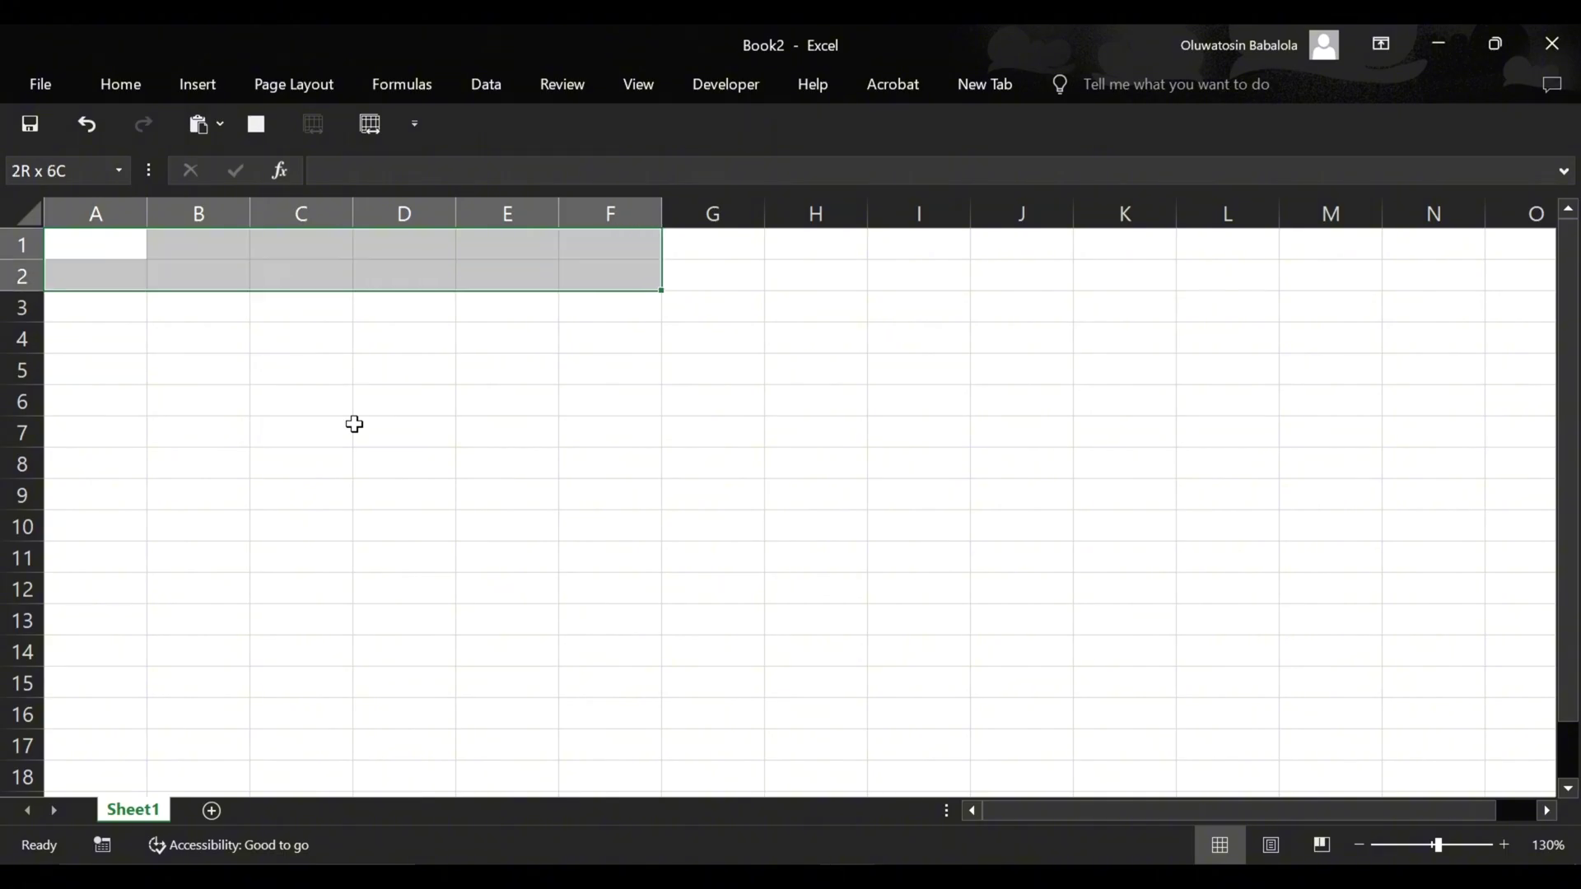
{"action": "key", "text": "shift+Down"}
{"action": "key", "text": "shift+Down"}
{"action": "key", "text": "shift+Down"}
{"action": "key", "text": "shift+Down"}
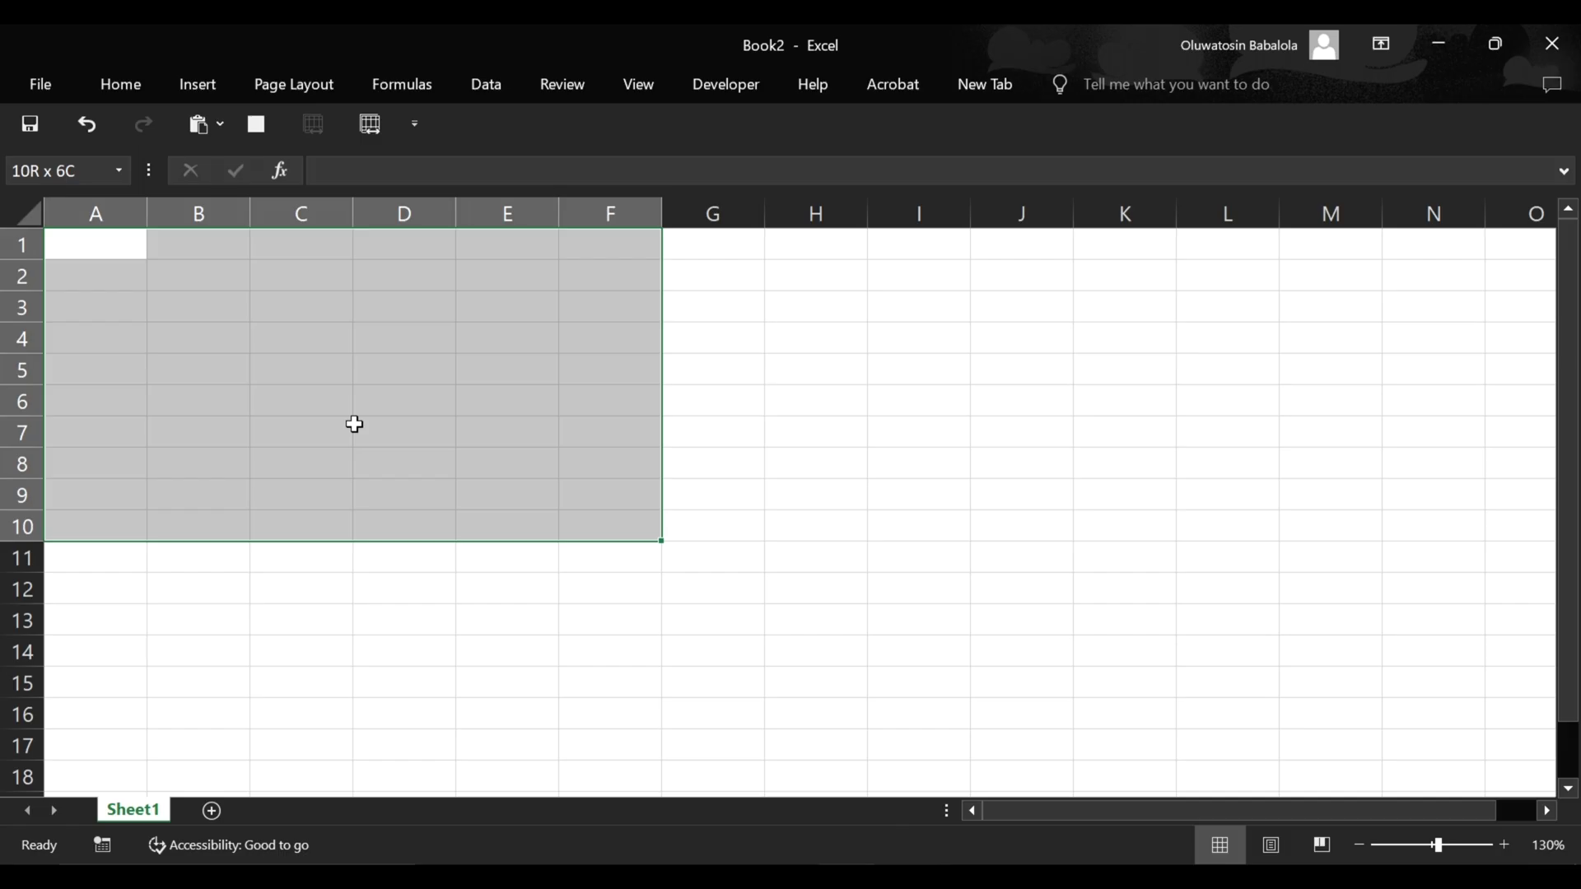
{"action": "left_click", "coordinate": [99, 246]}
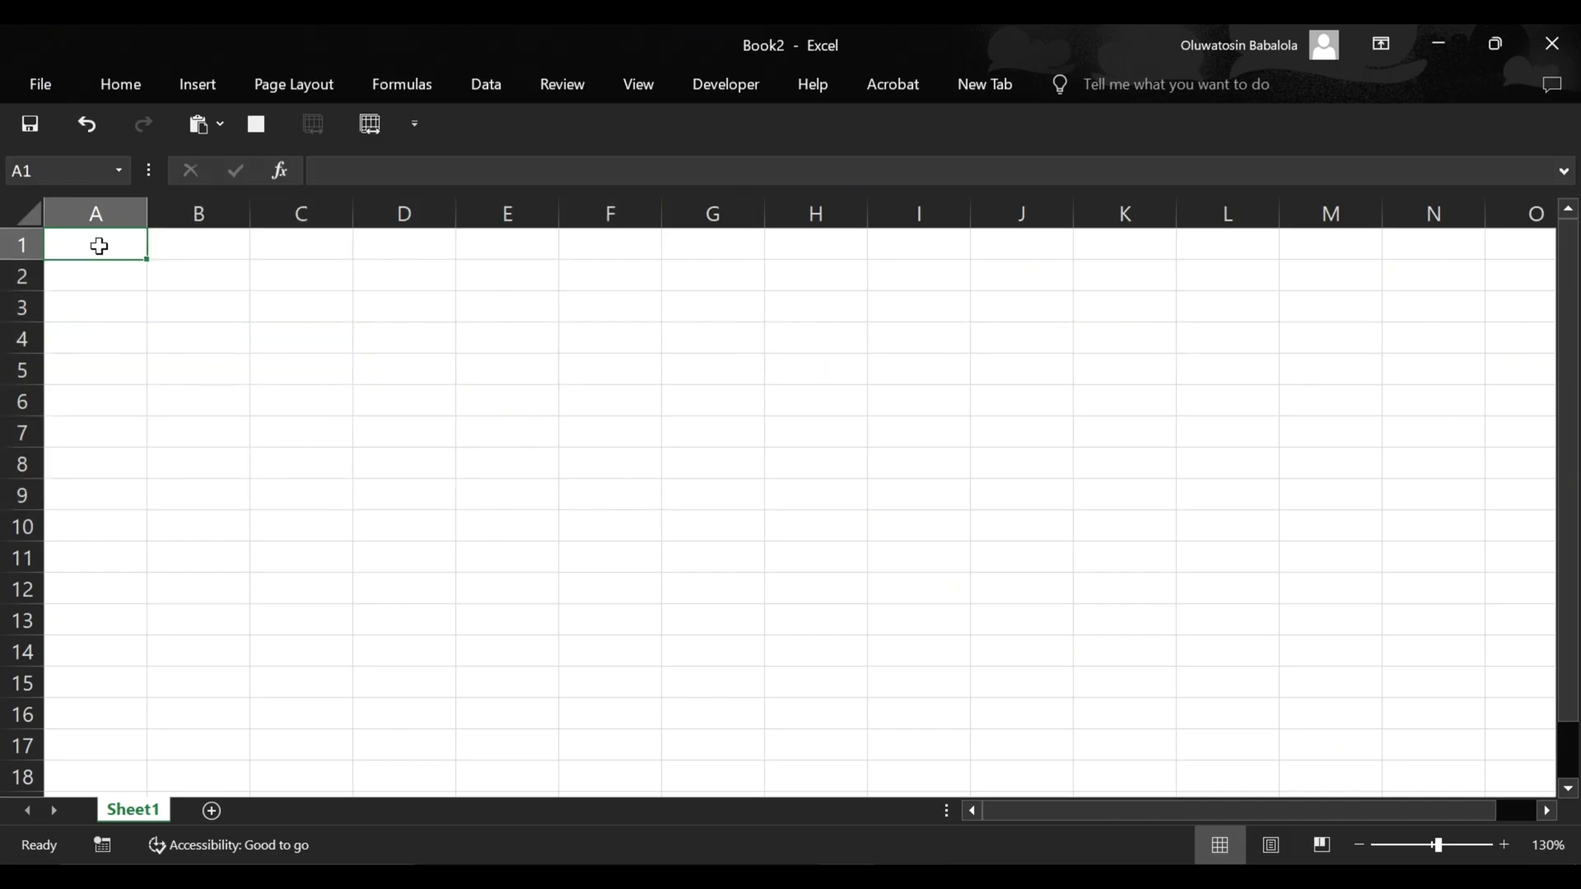
{"action": "left_click", "coordinate": [377, 239]}
{"action": "type", "text": "Ol"}
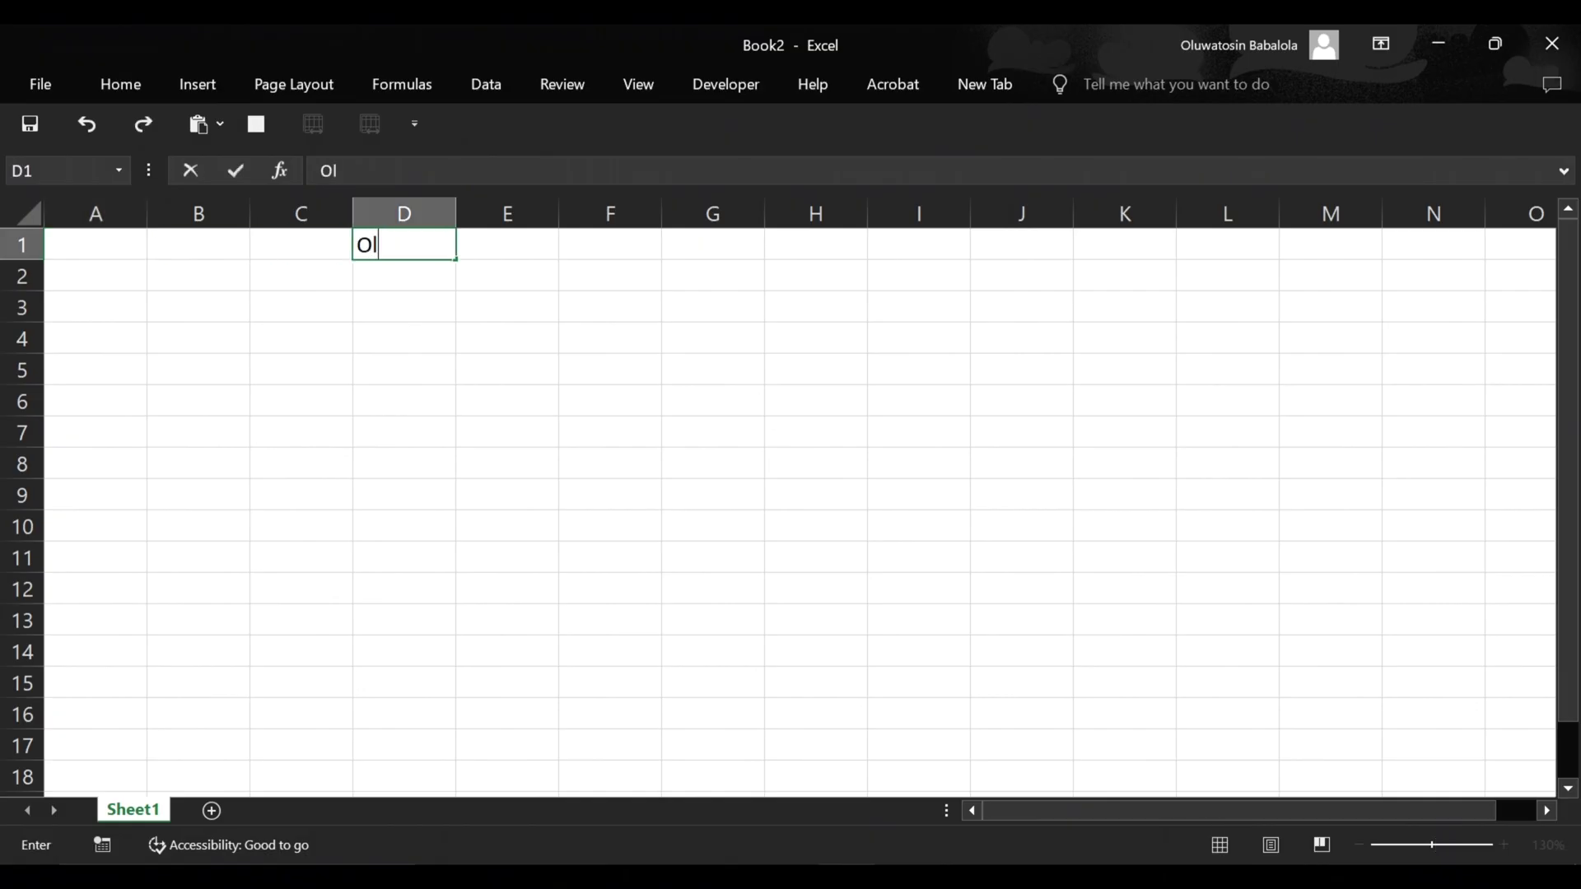
{"action": "key", "text": "BackSpace"}
{"action": "left_click", "coordinate": [600, 243]}
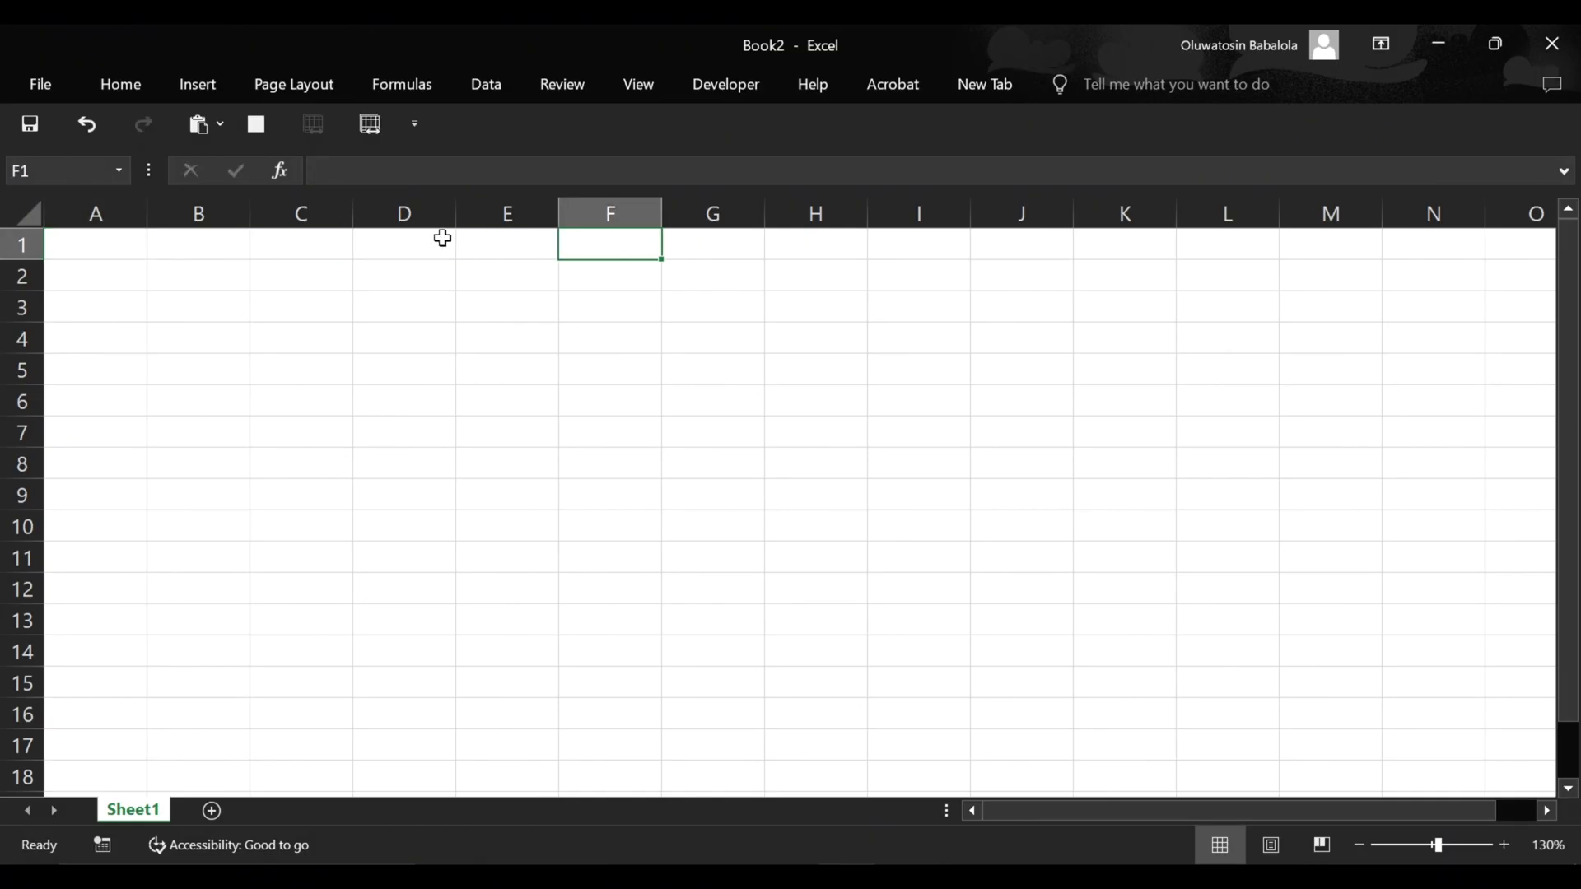
Fill all cells of the range D1:D5 at once with the person's first name
{"action": "left_click_drag", "start_coordinate": [442, 239], "coordinate": [430, 372]}
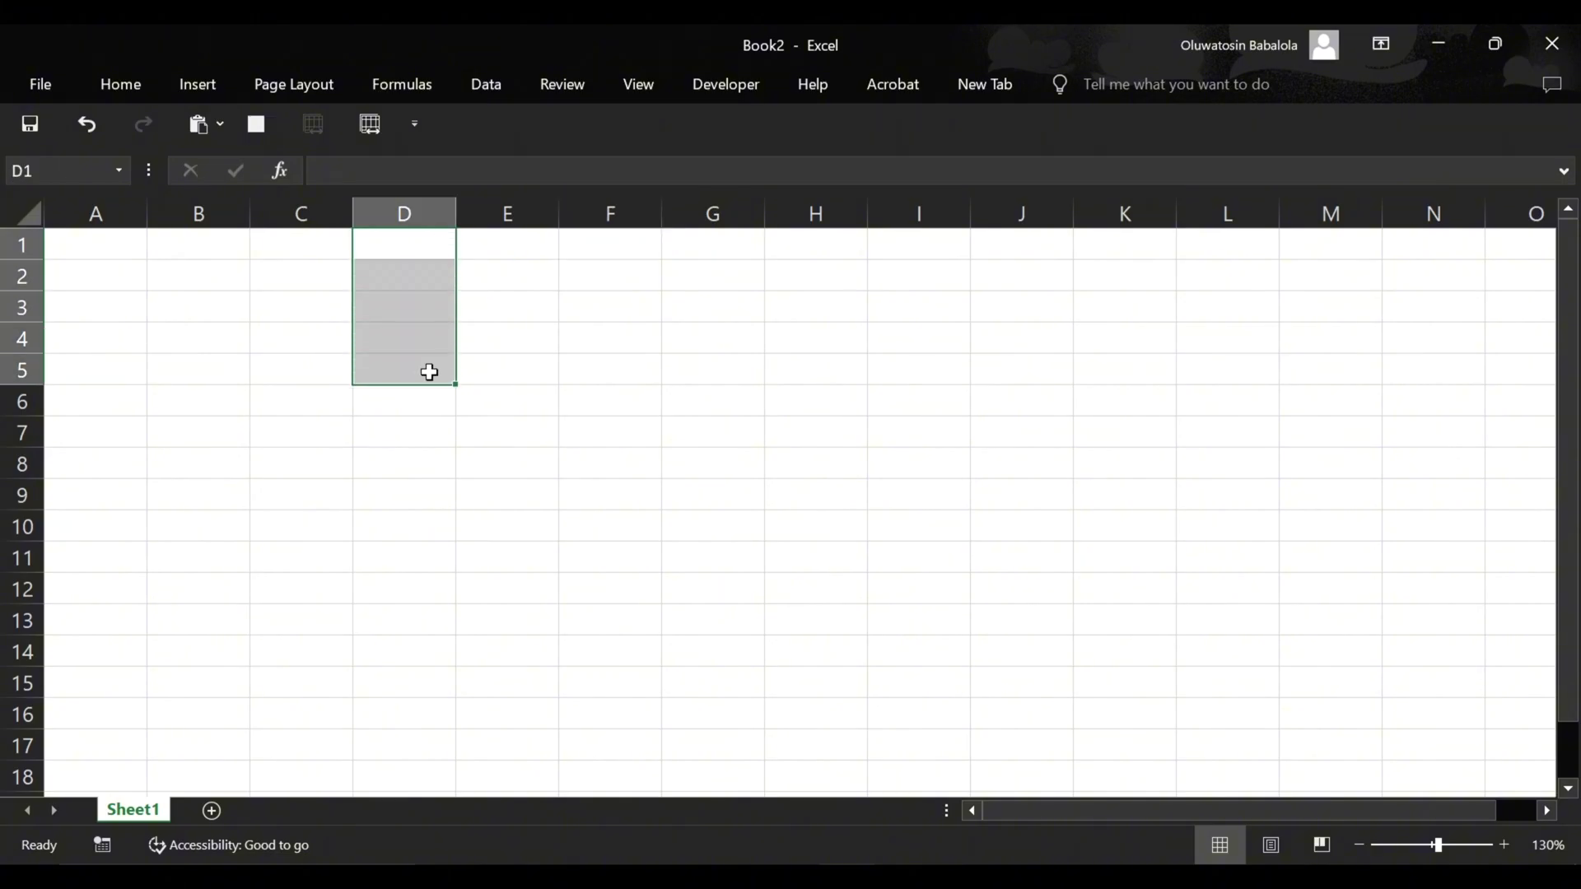
{"action": "type", "text": "Olu"}
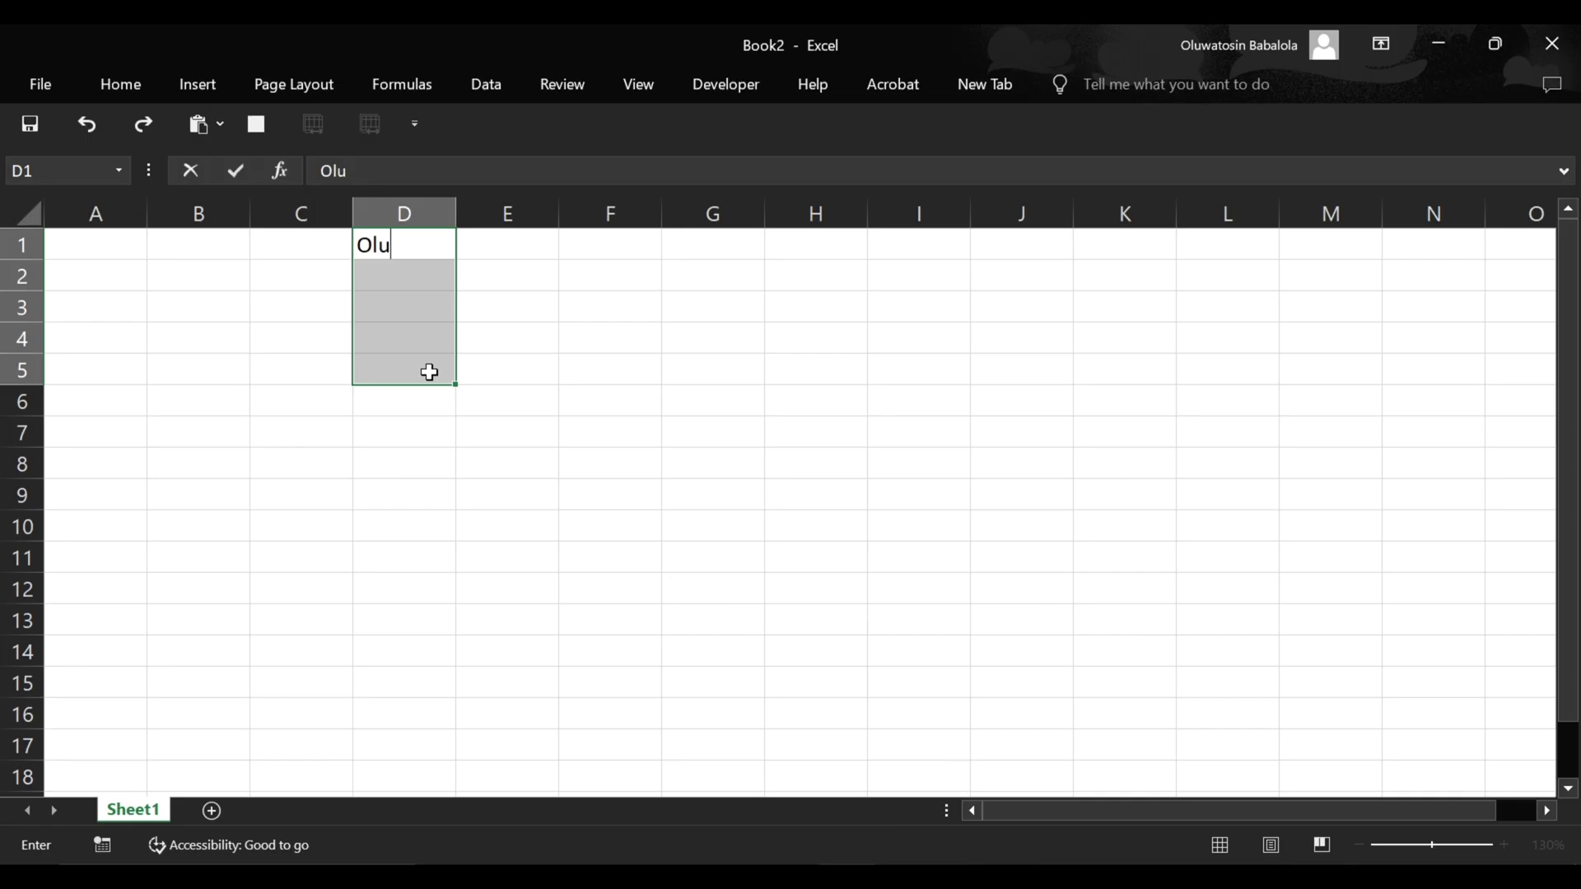
{"action": "type", "text": "watosin"}
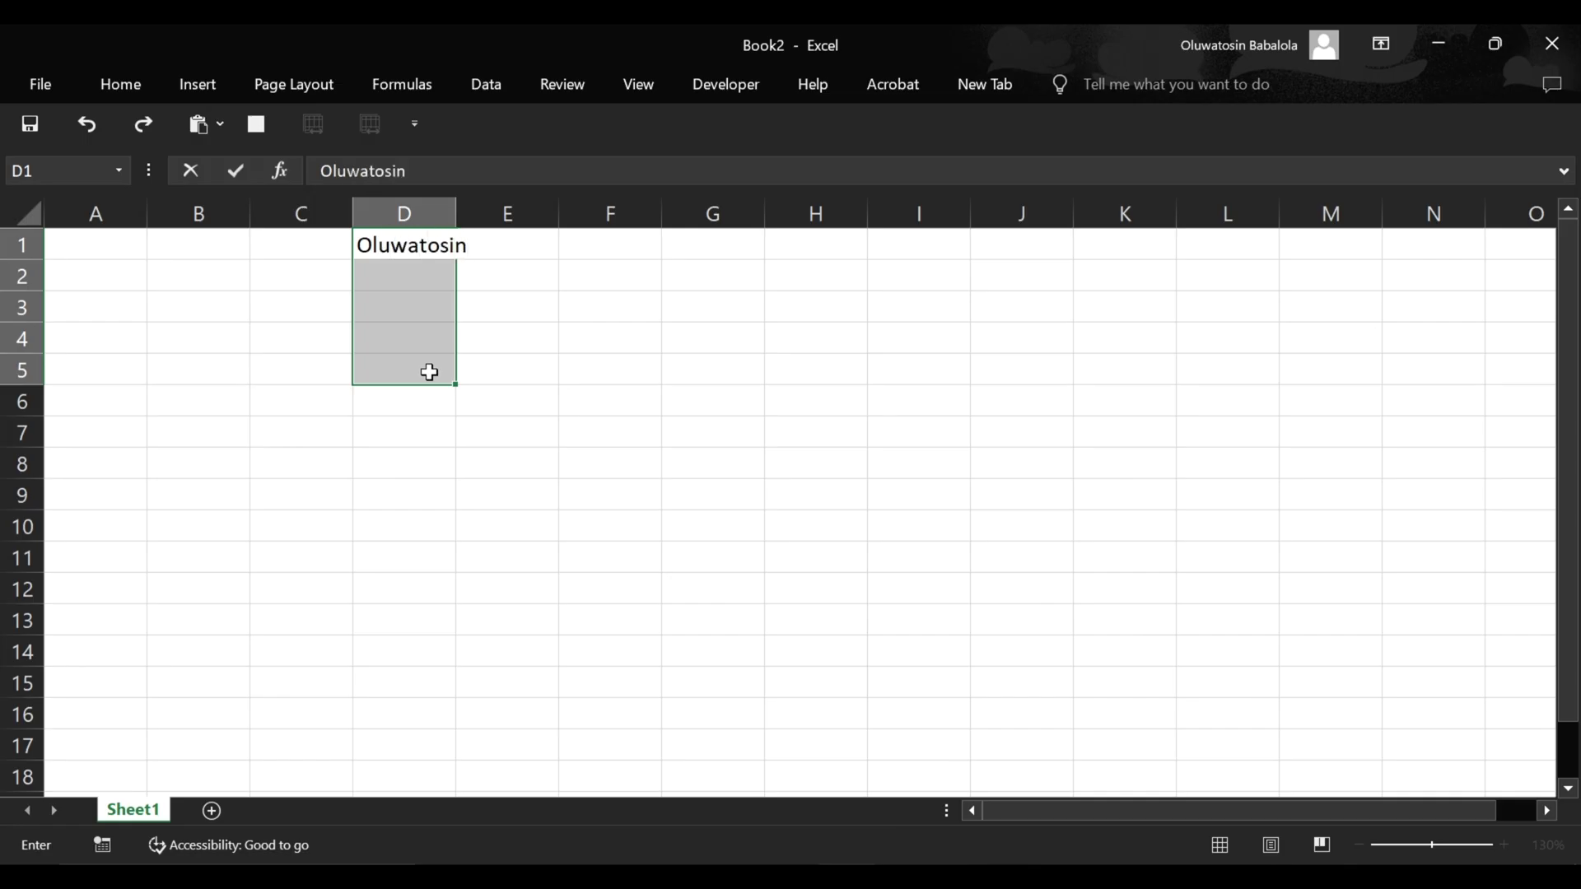
{"action": "key", "text": "ctrl+Return"}
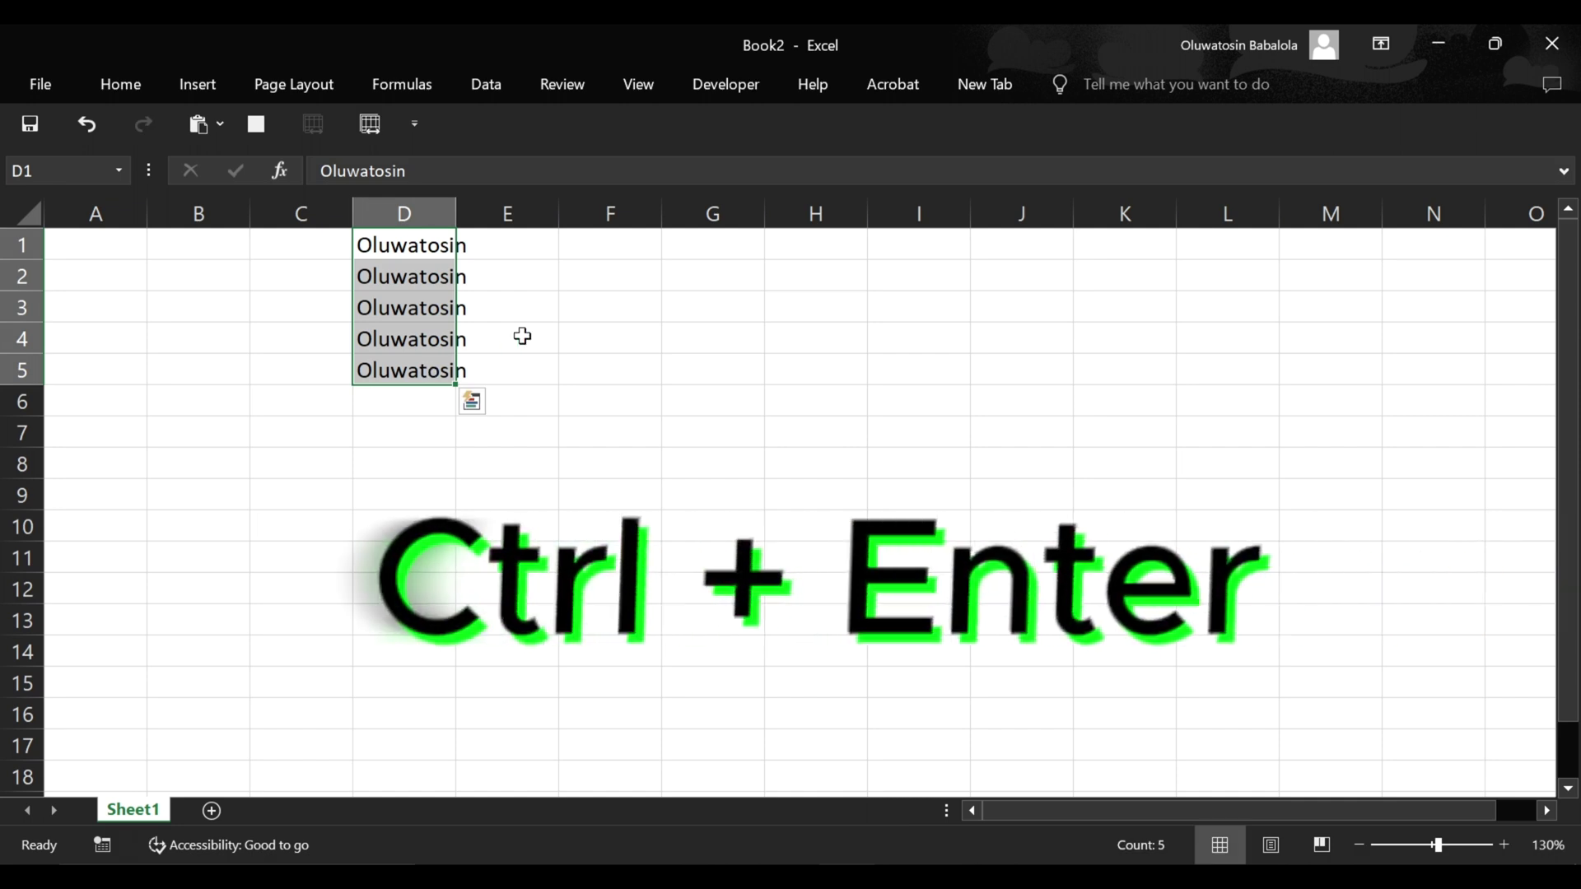
Widen column D to about 10.09 so the names fit, and select cell D1
{"action": "mouse_move", "coordinate": [522, 335]}
{"action": "left_mouse_down"}
{"action": "mouse_move", "coordinate": [452, 222]}
{"action": "mouse_move", "coordinate": [511, 308]}
{"action": "left_mouse_up"}
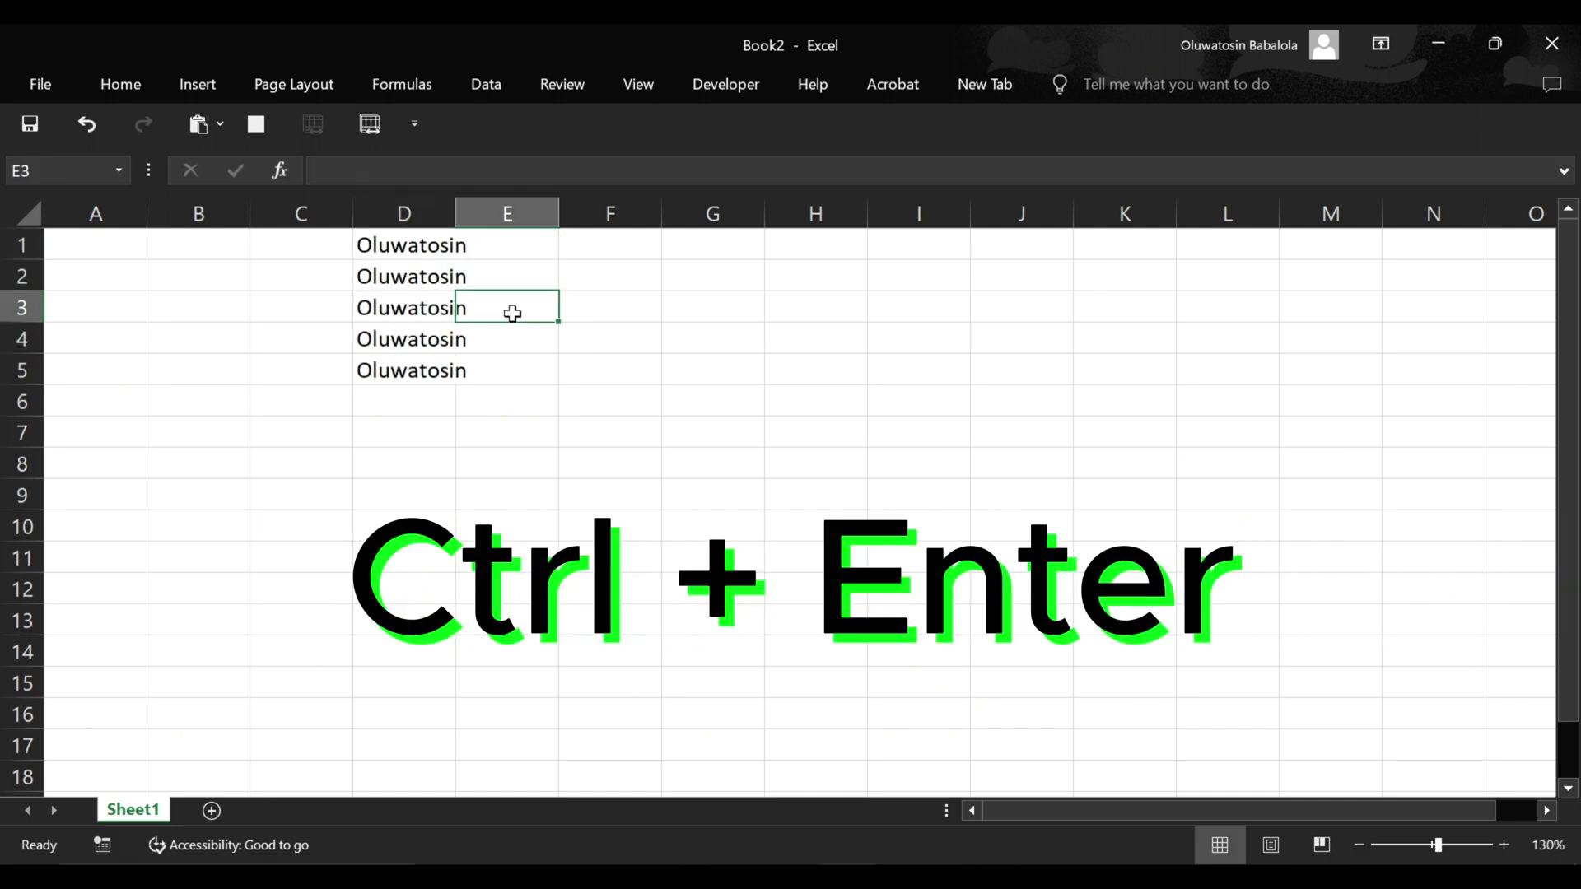
{"action": "left_click_drag", "start_coordinate": [453, 219], "coordinate": [478, 219]}
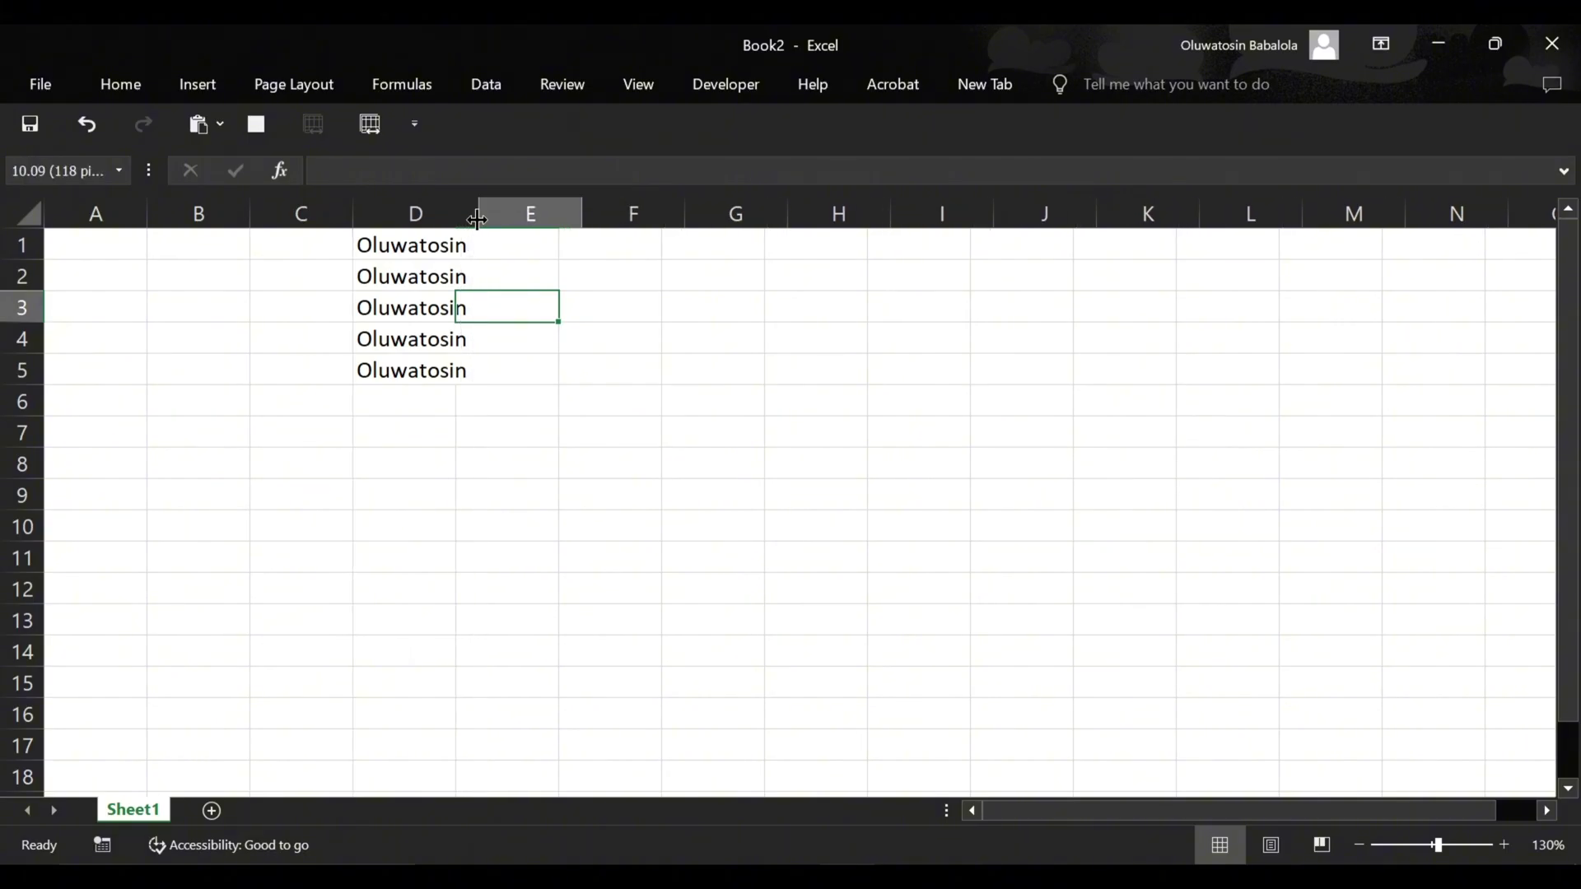
{"action": "left_click", "coordinate": [513, 393]}
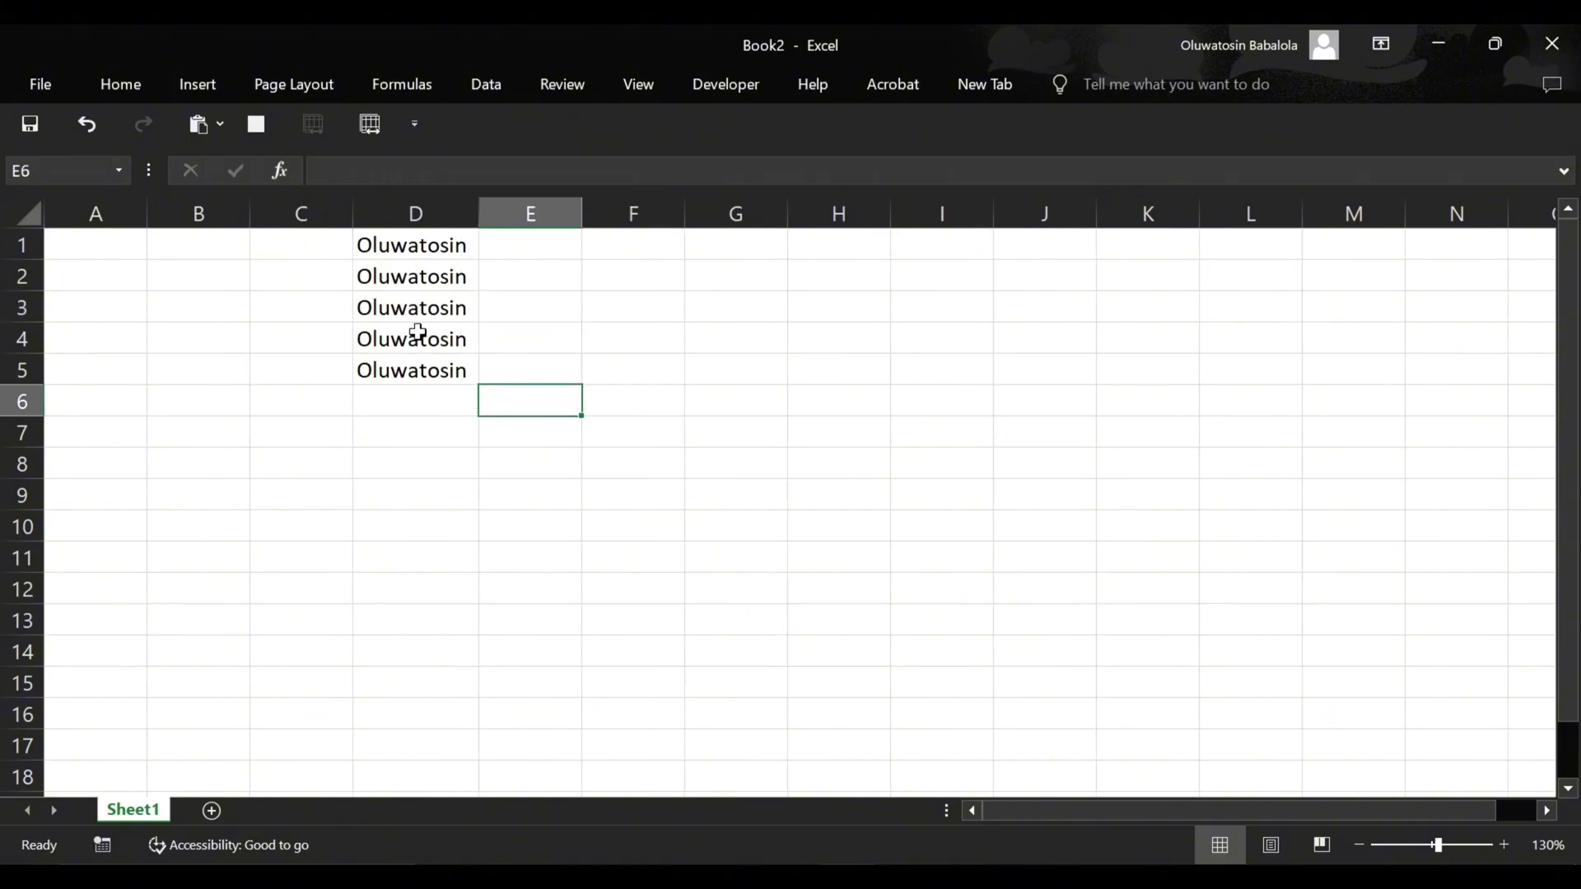
{"action": "left_click", "coordinate": [452, 238]}
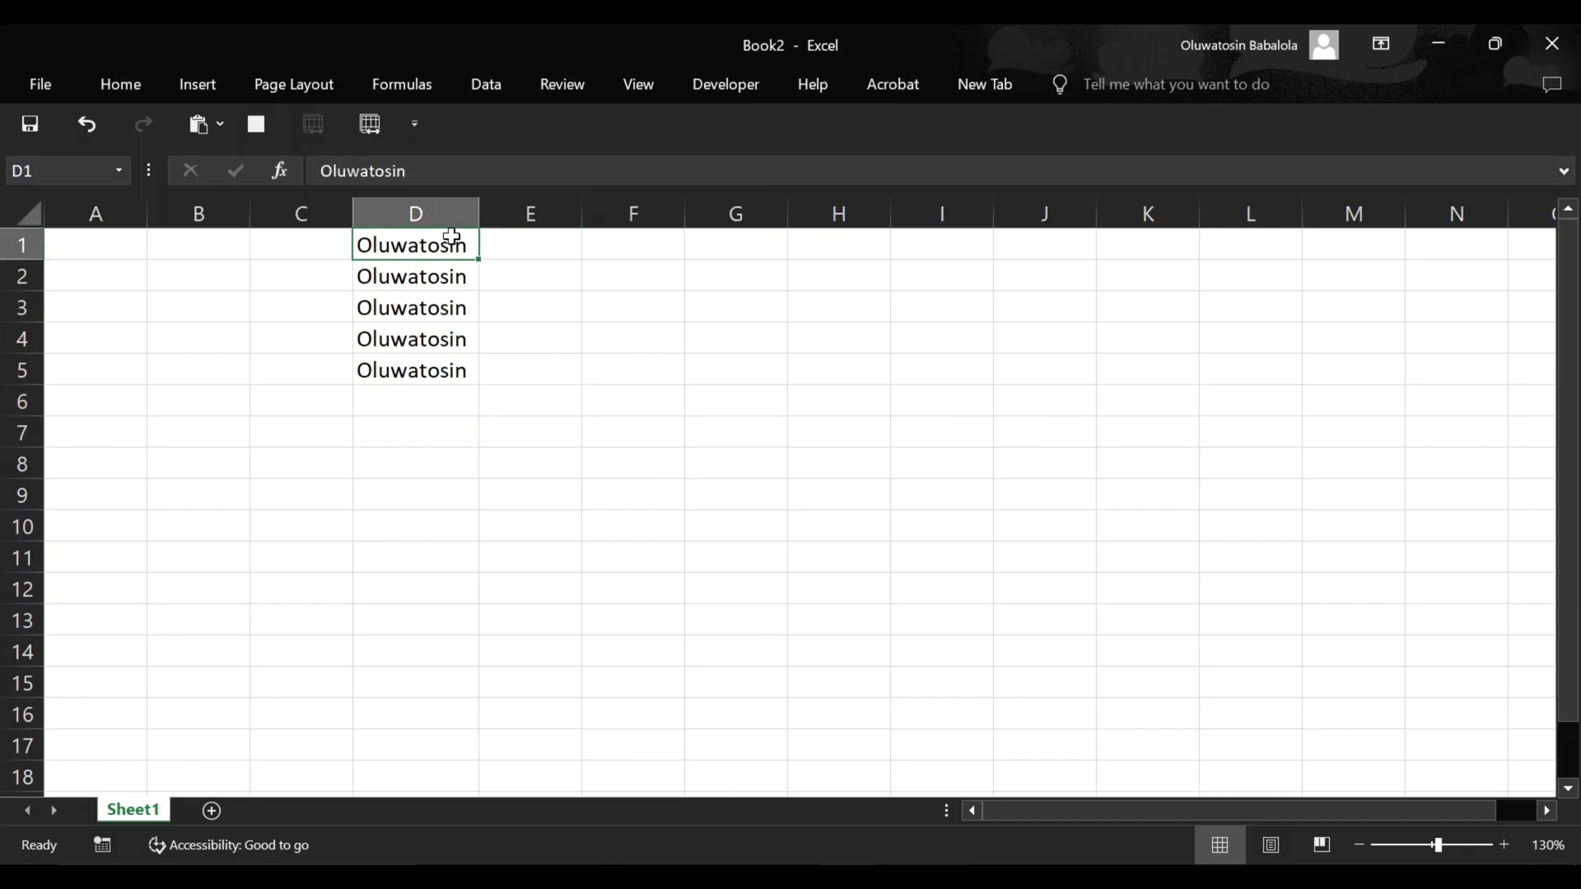
Fill cells E1 and E2 with the first name from the adjacent cells in column D
{"action": "left_click", "coordinate": [539, 237]}
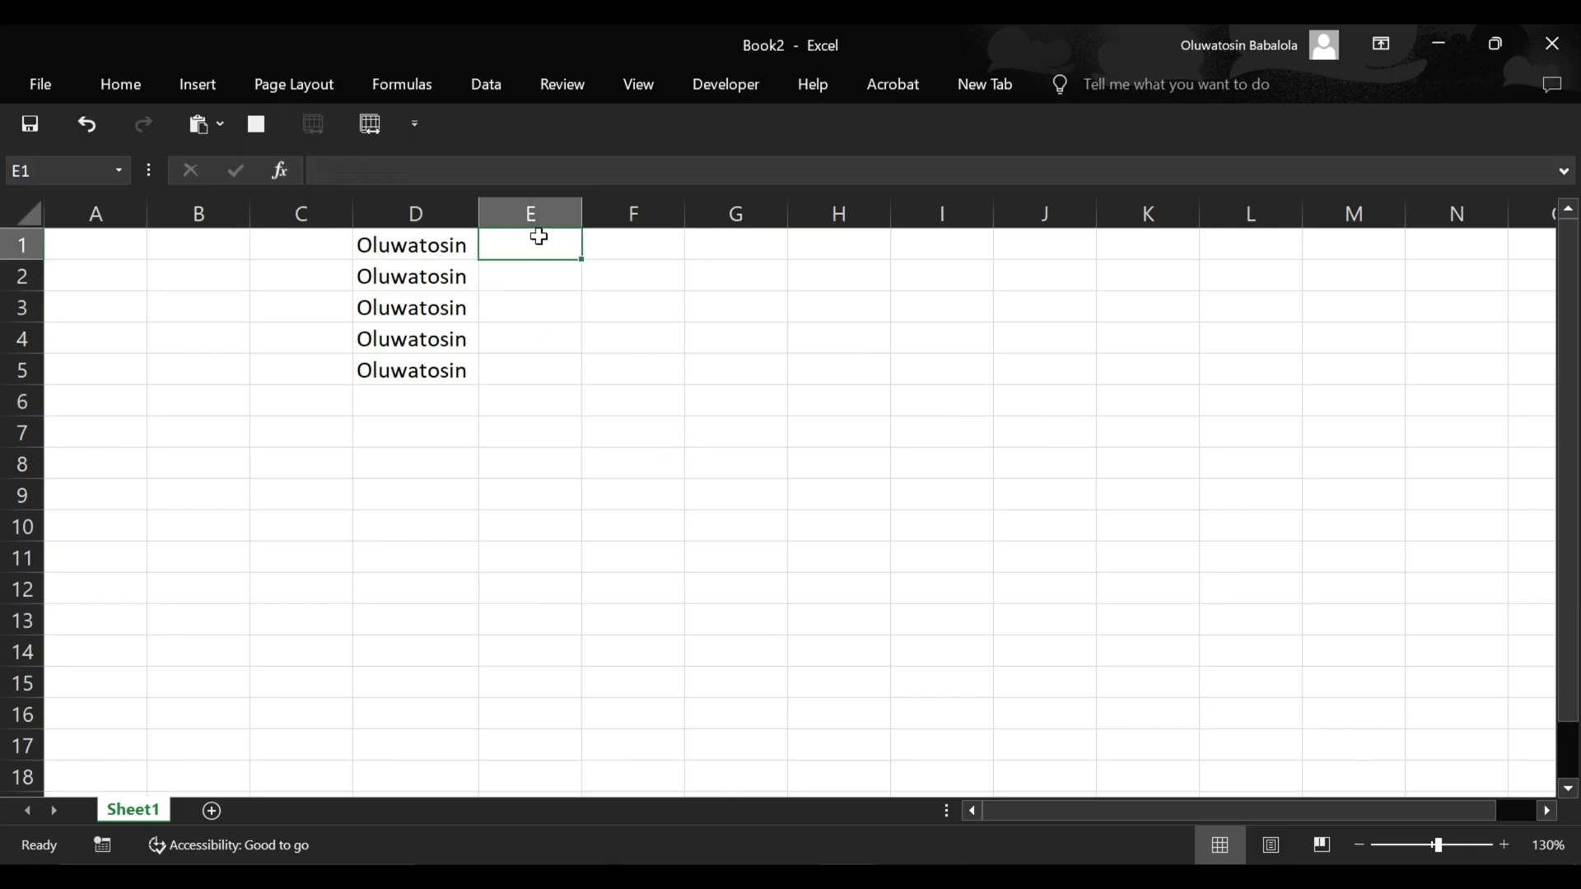
{"action": "key", "text": "ctrl+r"}
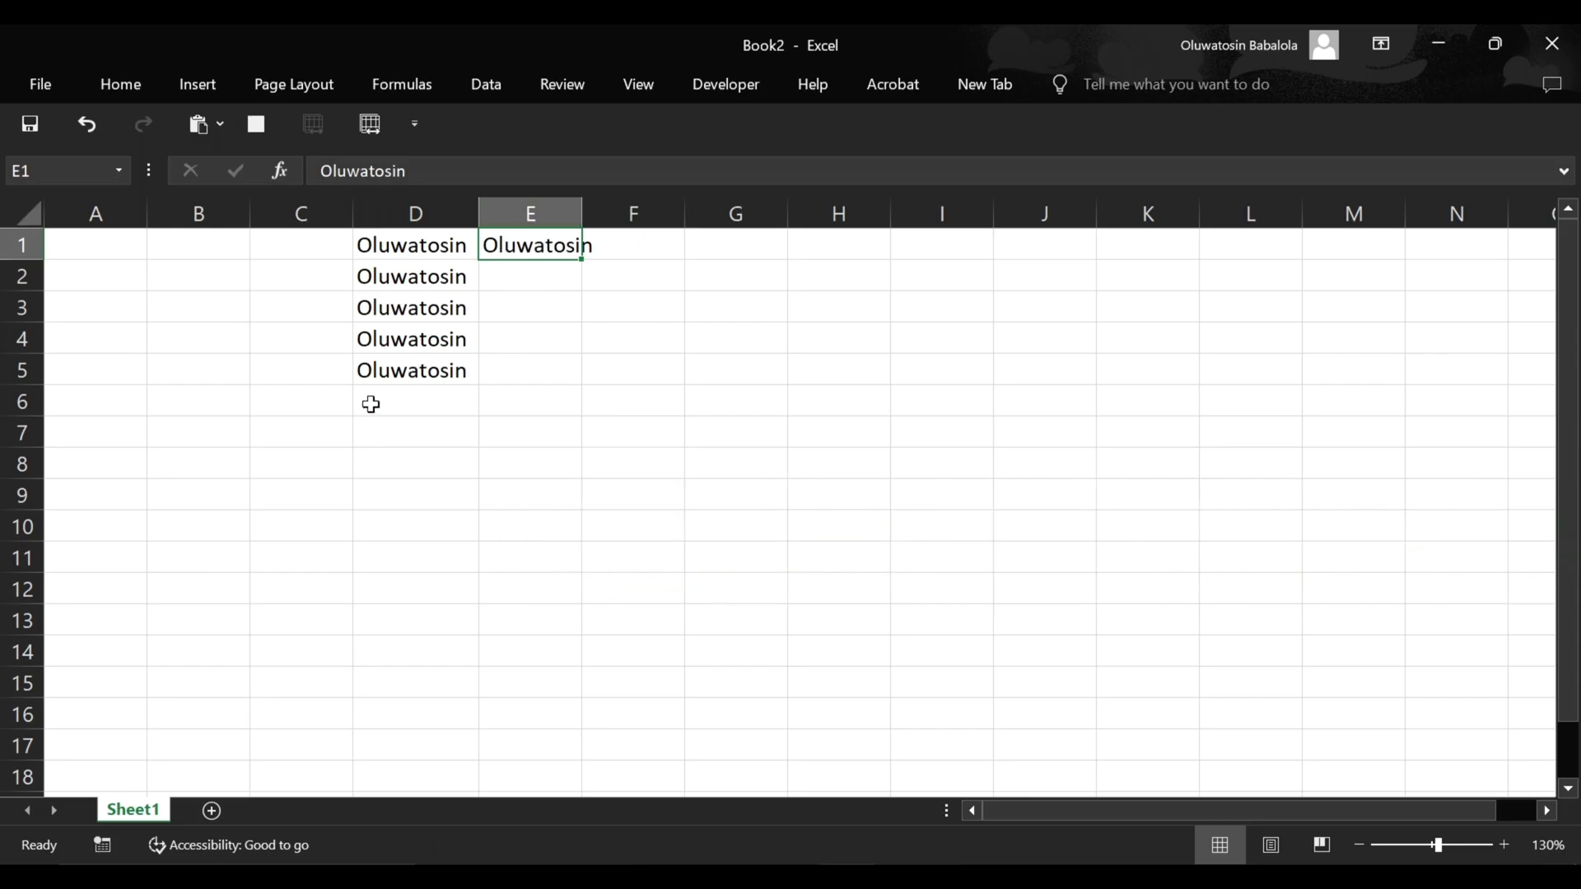
{"action": "left_click", "coordinate": [519, 275]}
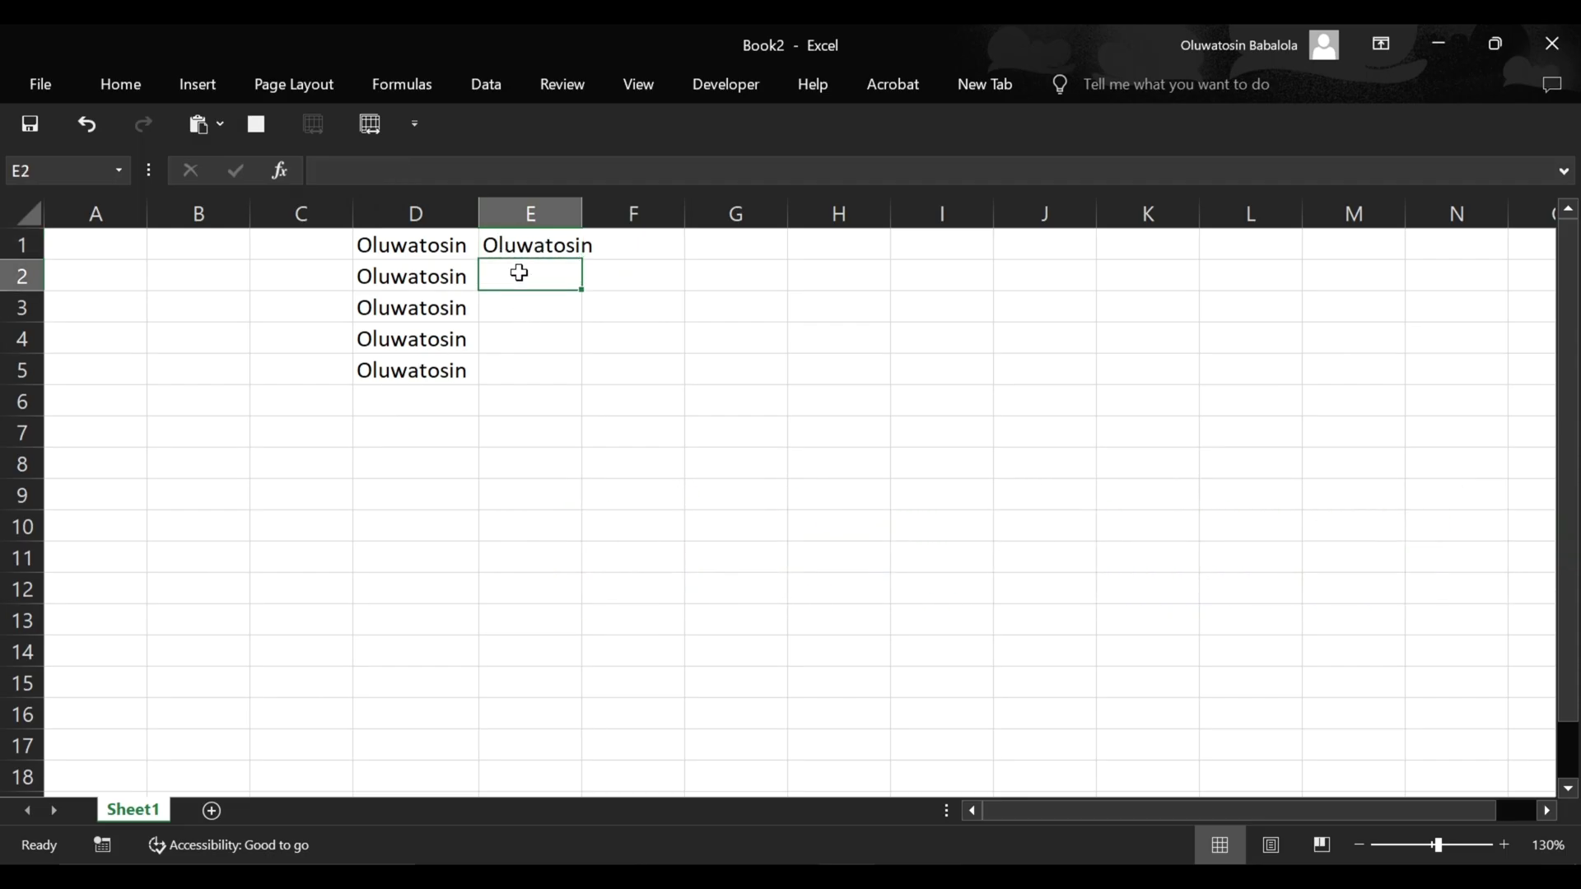
{"action": "key", "text": "ctrl+r"}
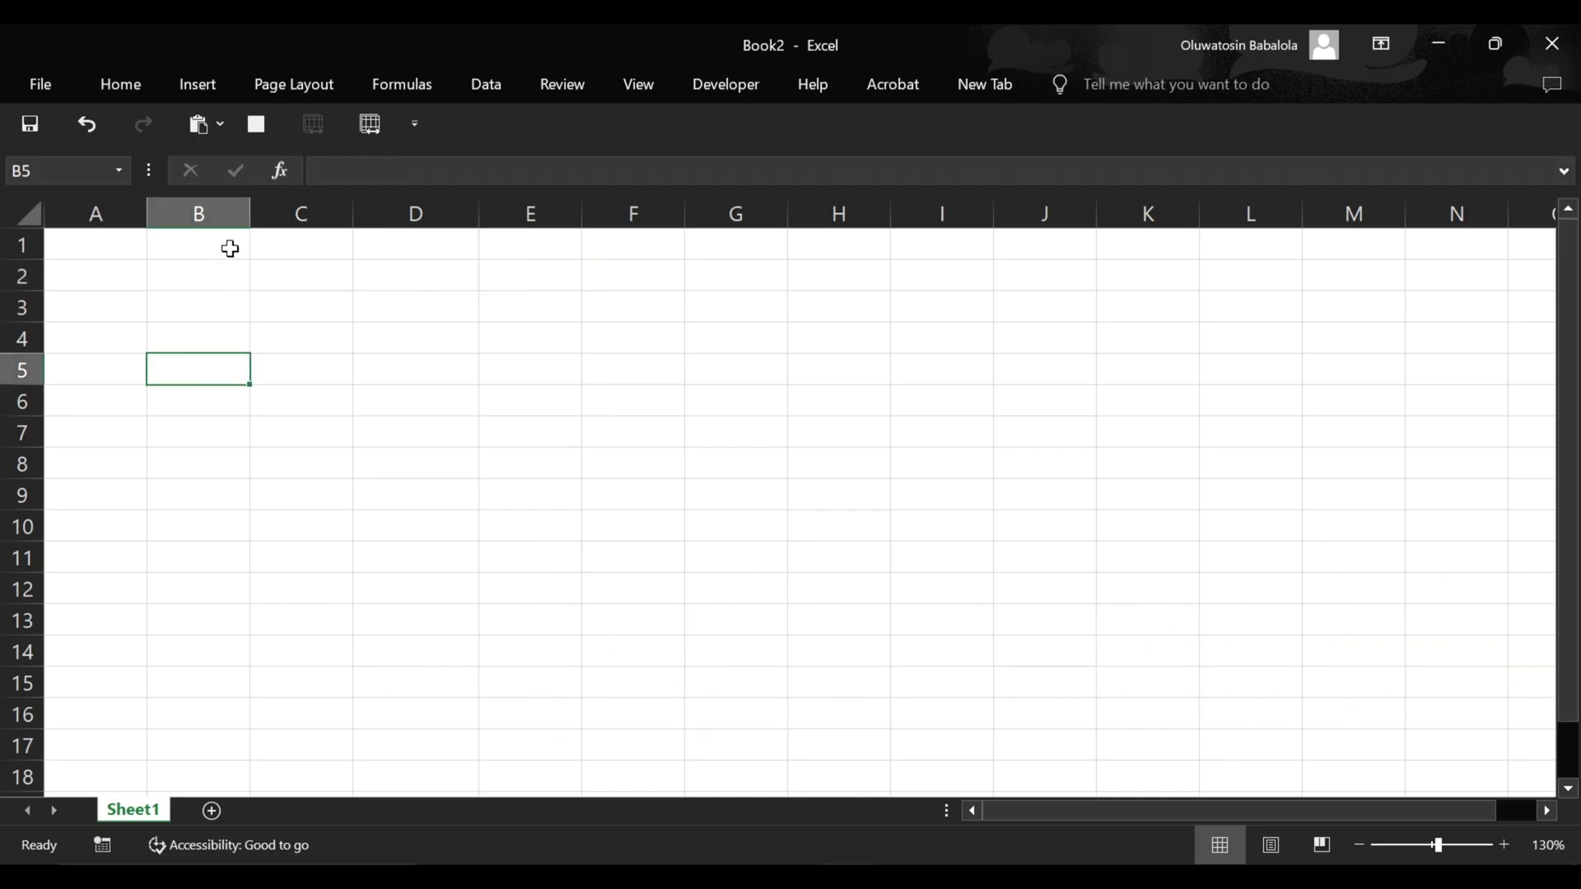
Enter the header Customer ID in cell B1 and widen column B to fit it
{"action": "left_click", "coordinate": [229, 247]}
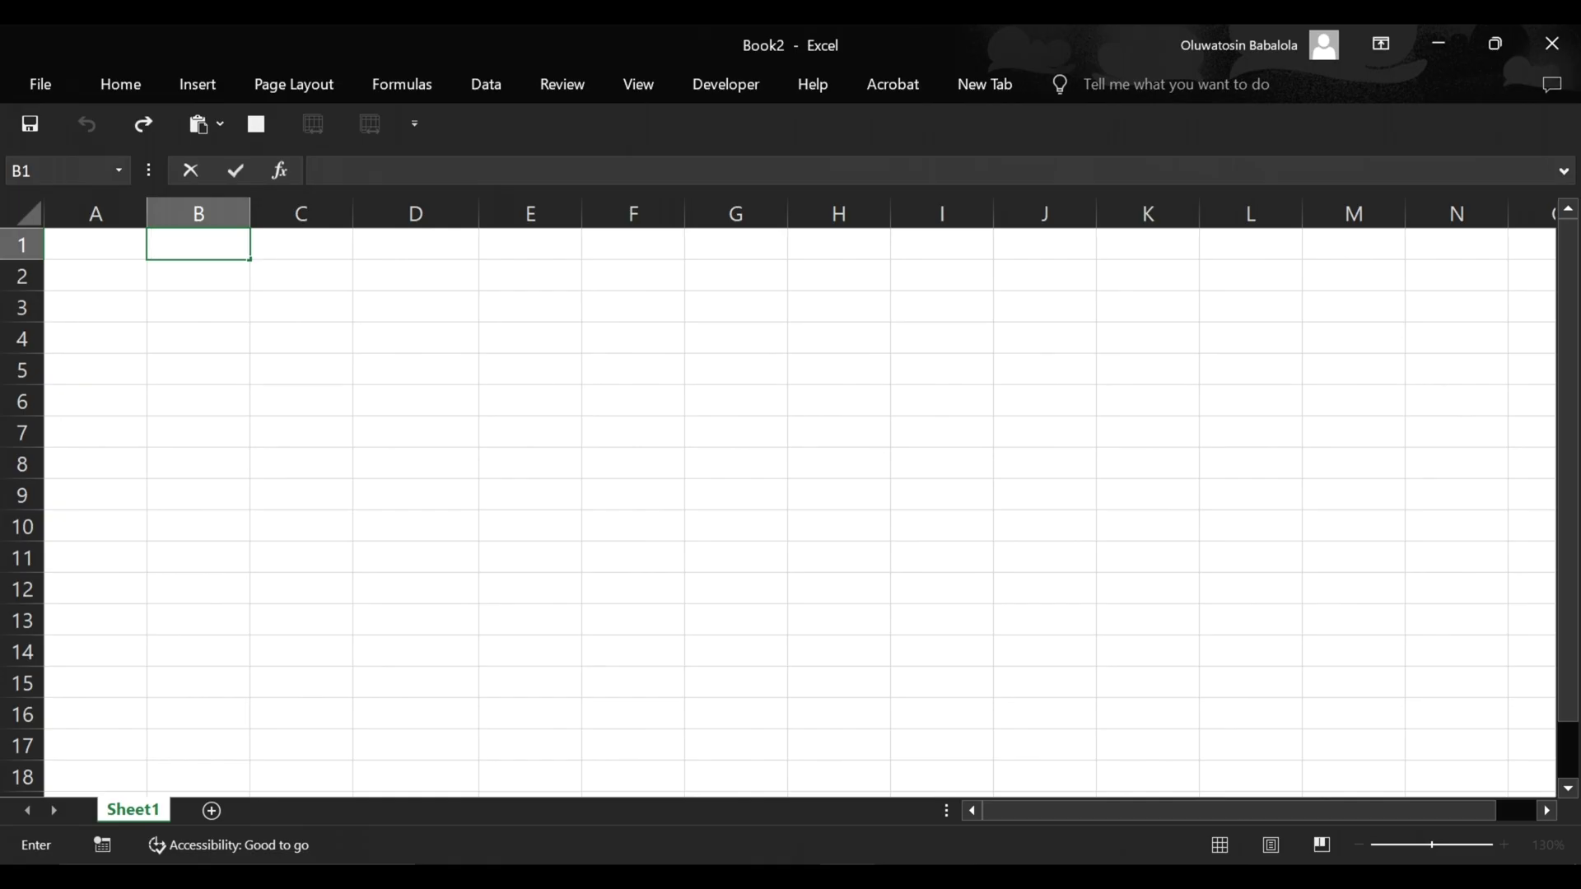
{"action": "type", "text": "N"}
{"action": "key", "text": "BackSpace"}
{"action": "type", "text": "Customer"}
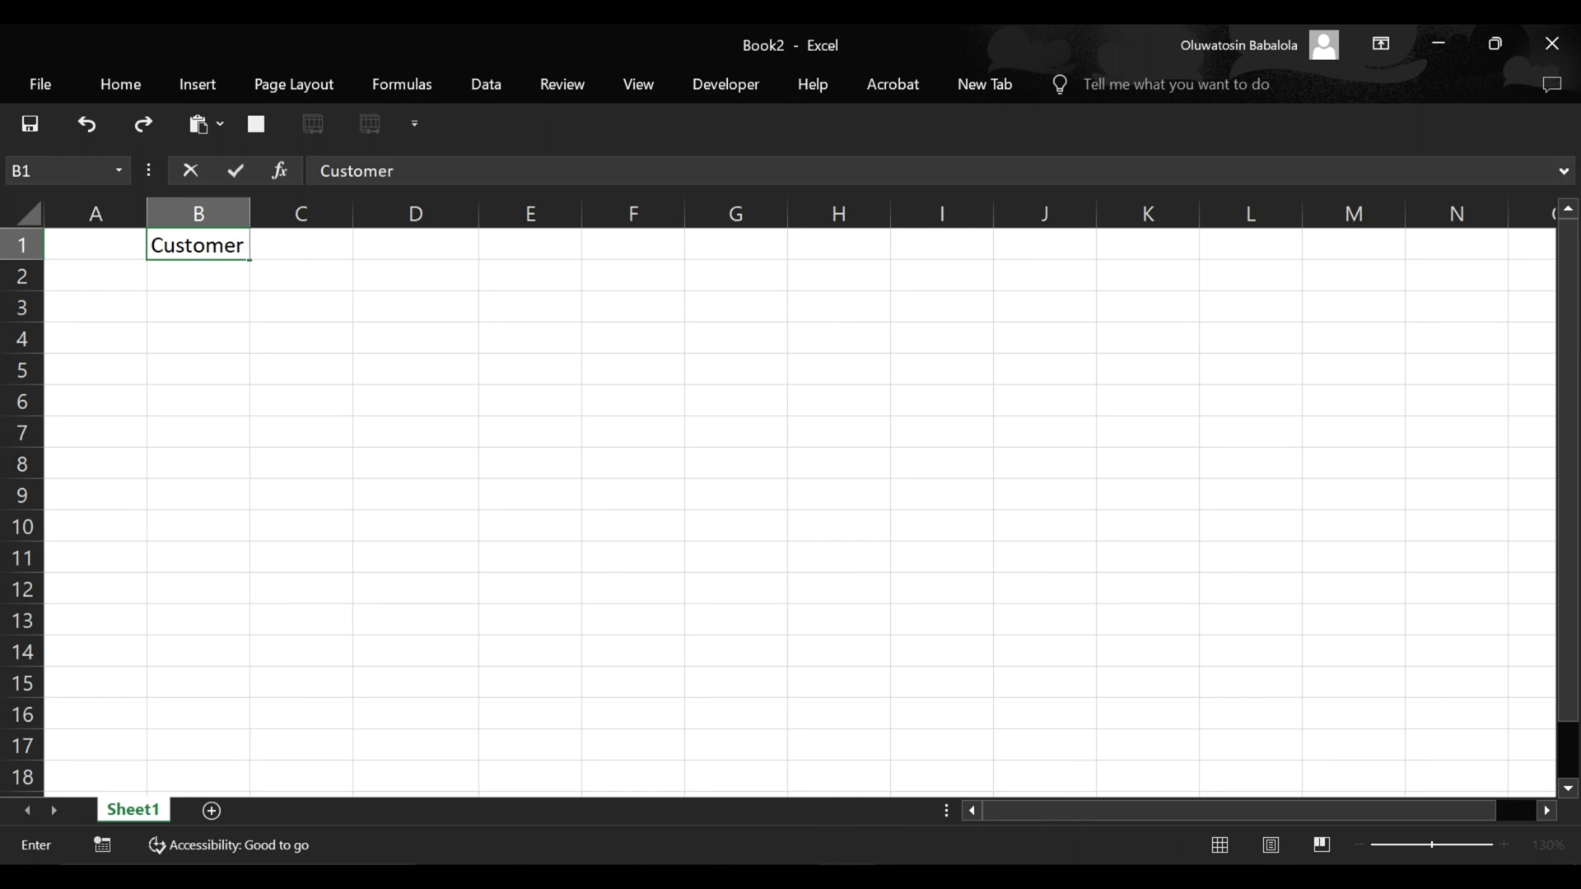
{"action": "type", "text": " ID"}
{"action": "left_click", "coordinate": [363, 247]}
{"action": "left_click_drag", "start_coordinate": [256, 205], "coordinate": [284, 206]}
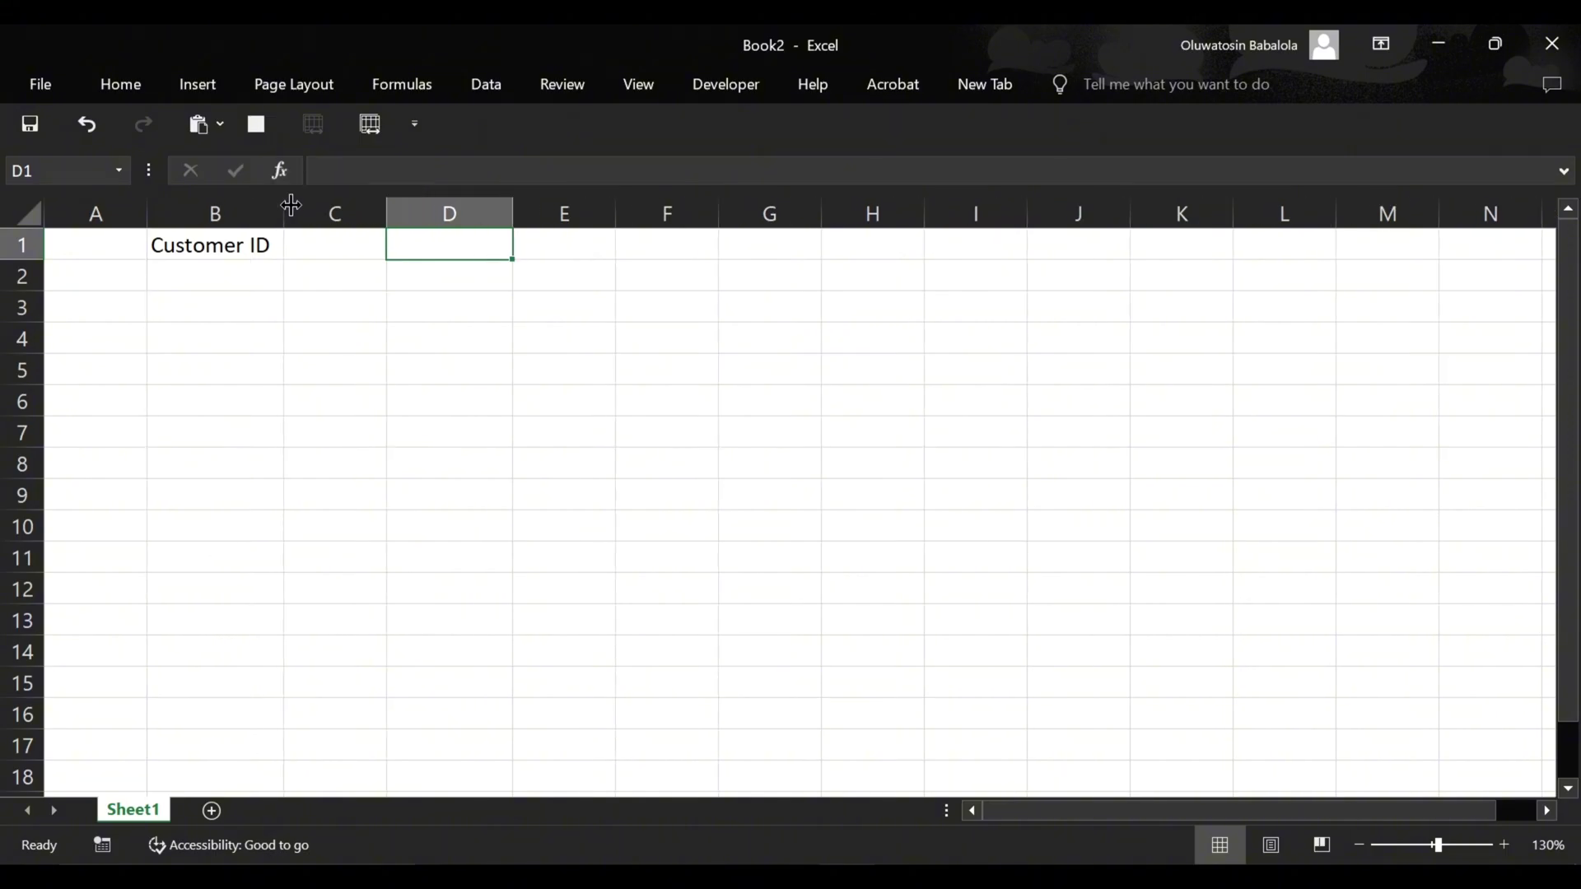
Make the Customer ID header in cell B1 bold
{"action": "left_click", "coordinate": [226, 247]}
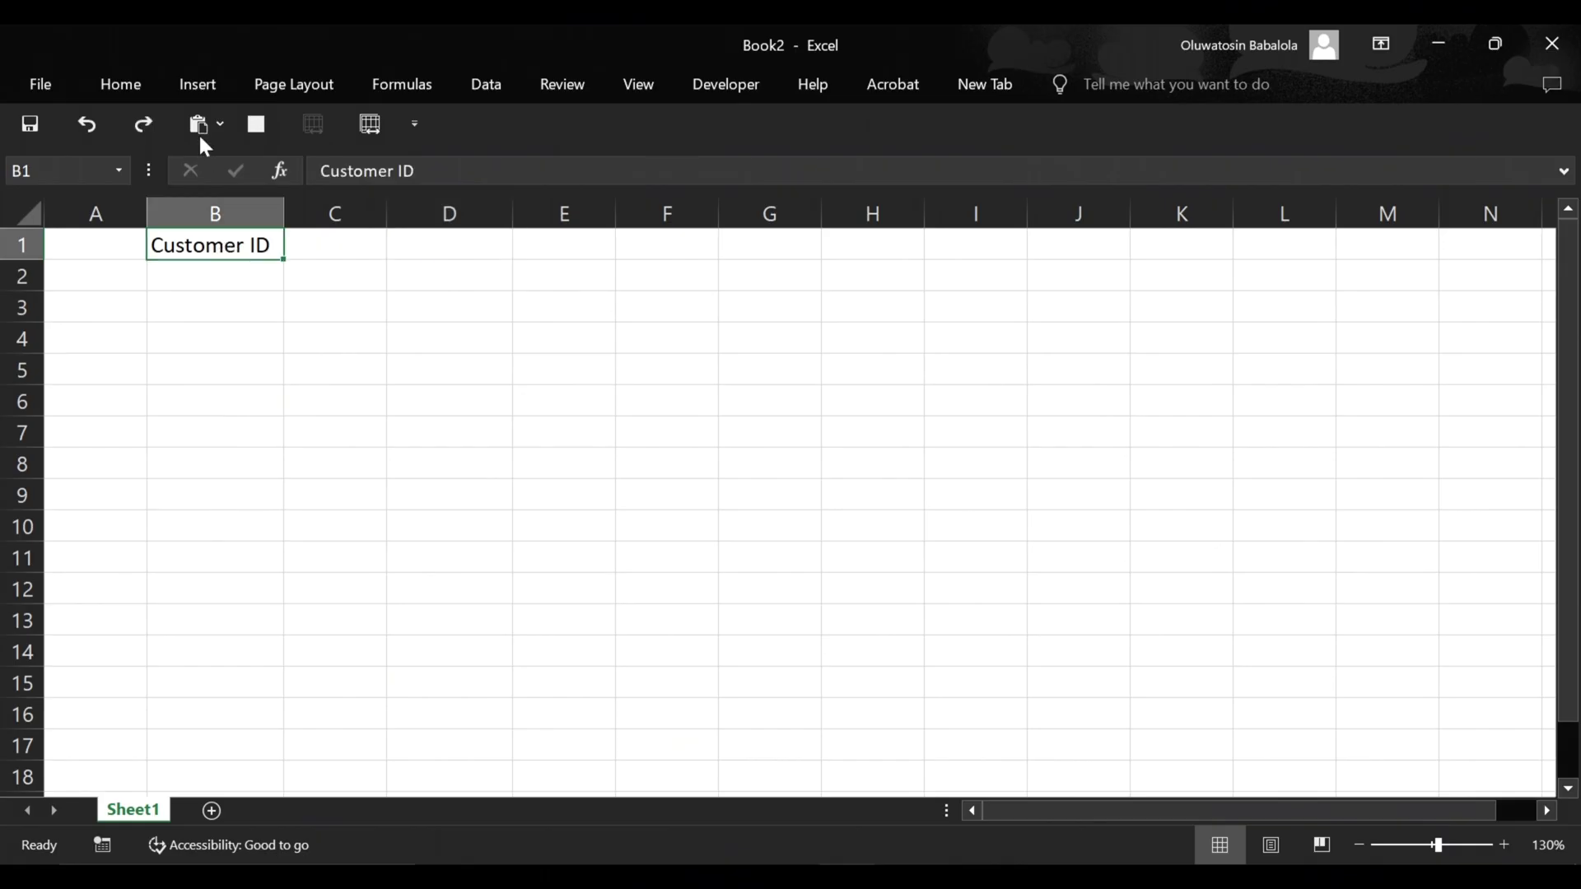
{"action": "left_click", "coordinate": [138, 78]}
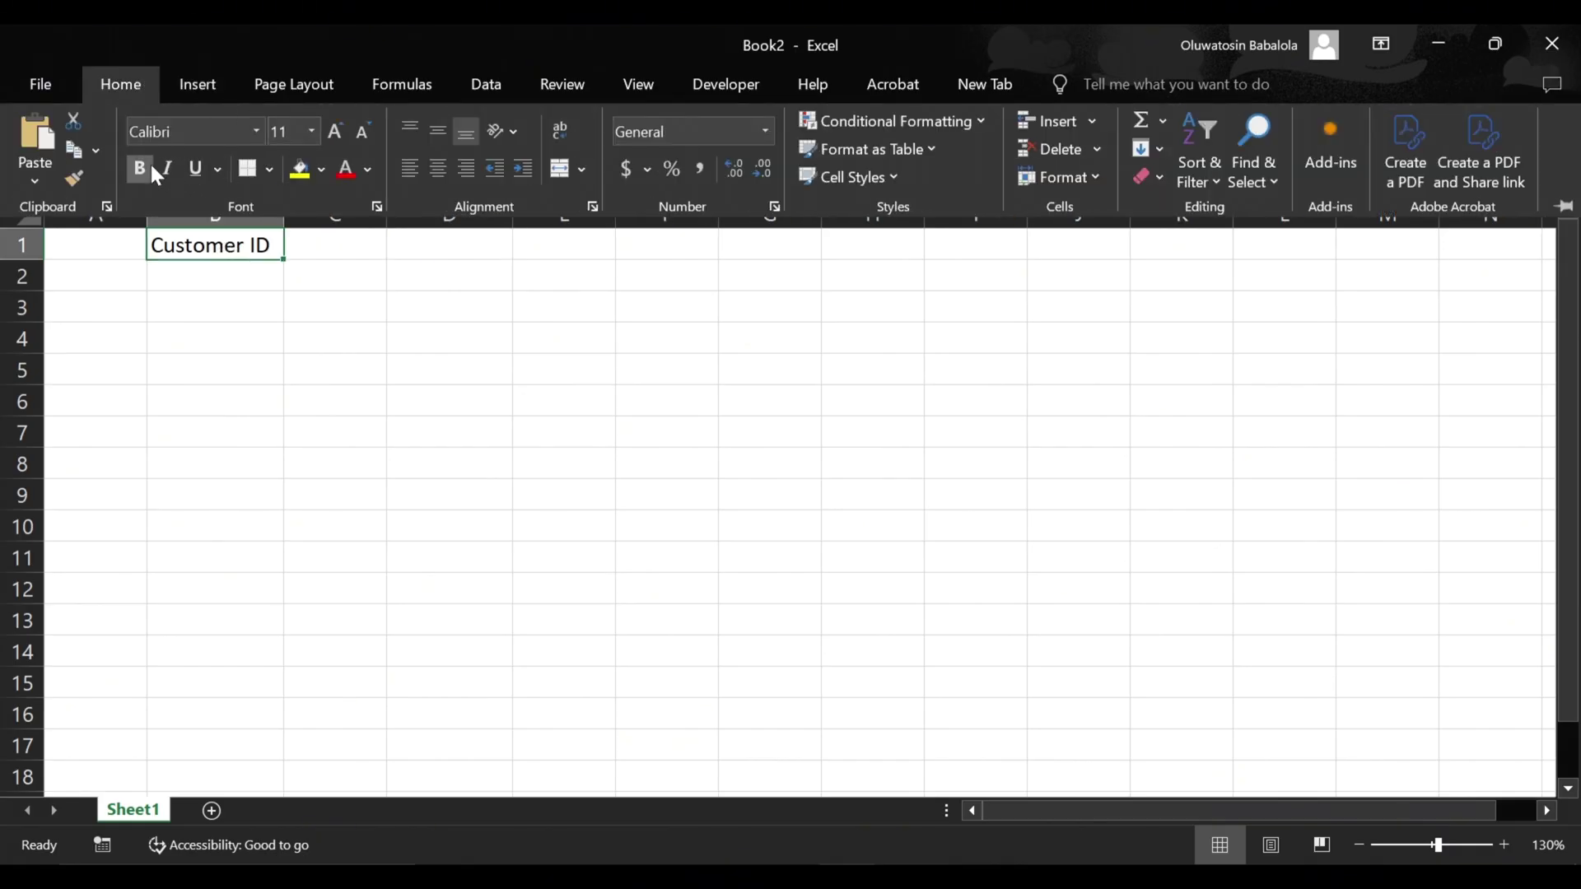
{"action": "left_click", "coordinate": [141, 168]}
{"action": "left_click", "coordinate": [224, 250]}
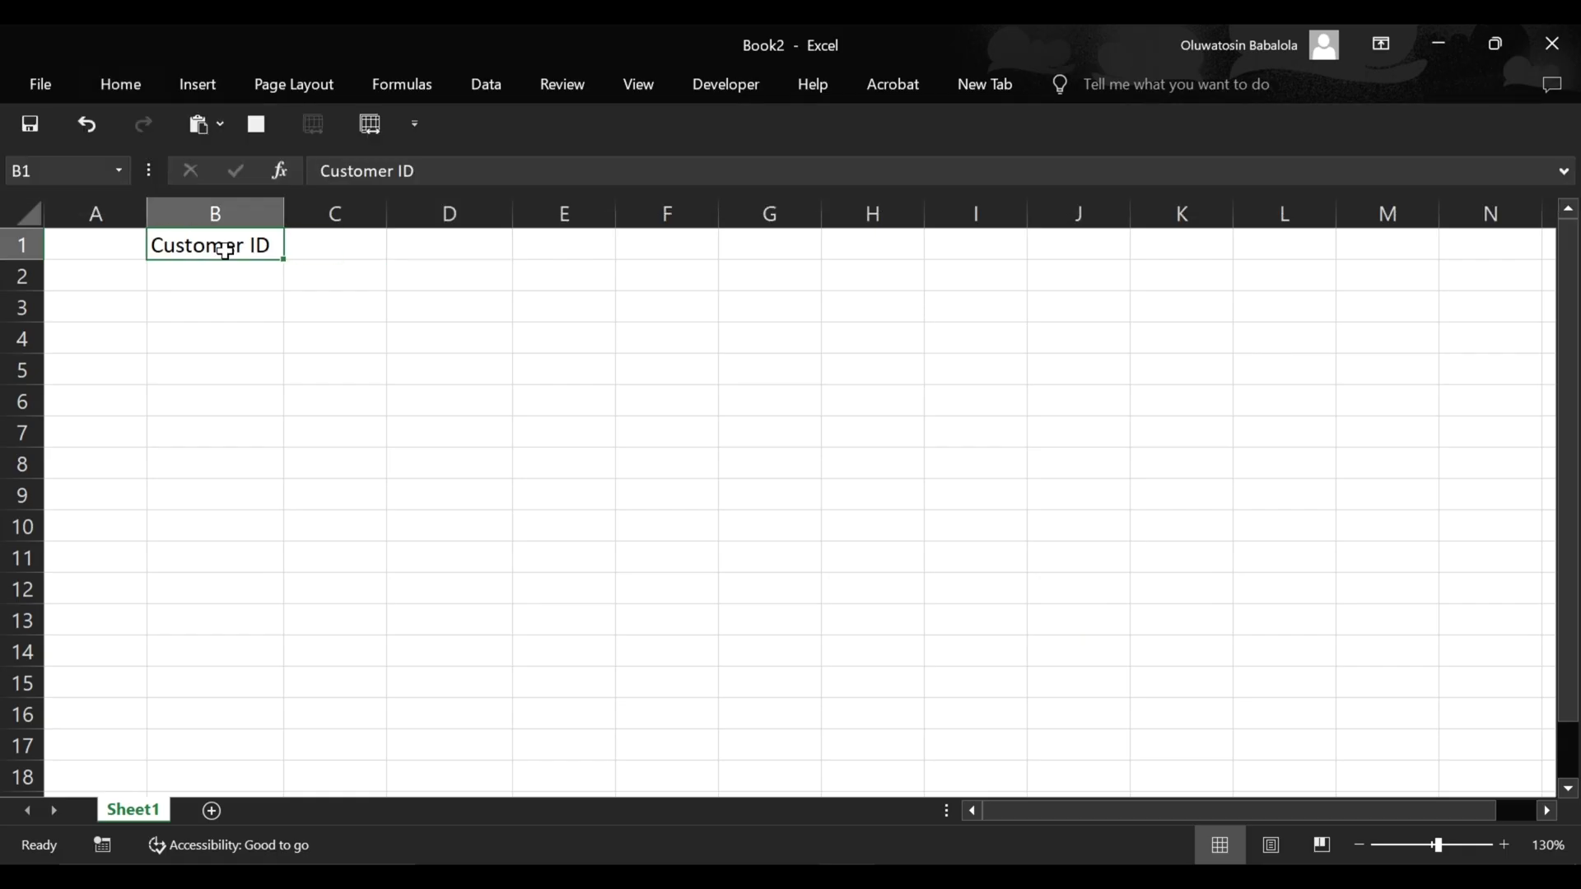
{"action": "key", "text": "ctrl+b"}
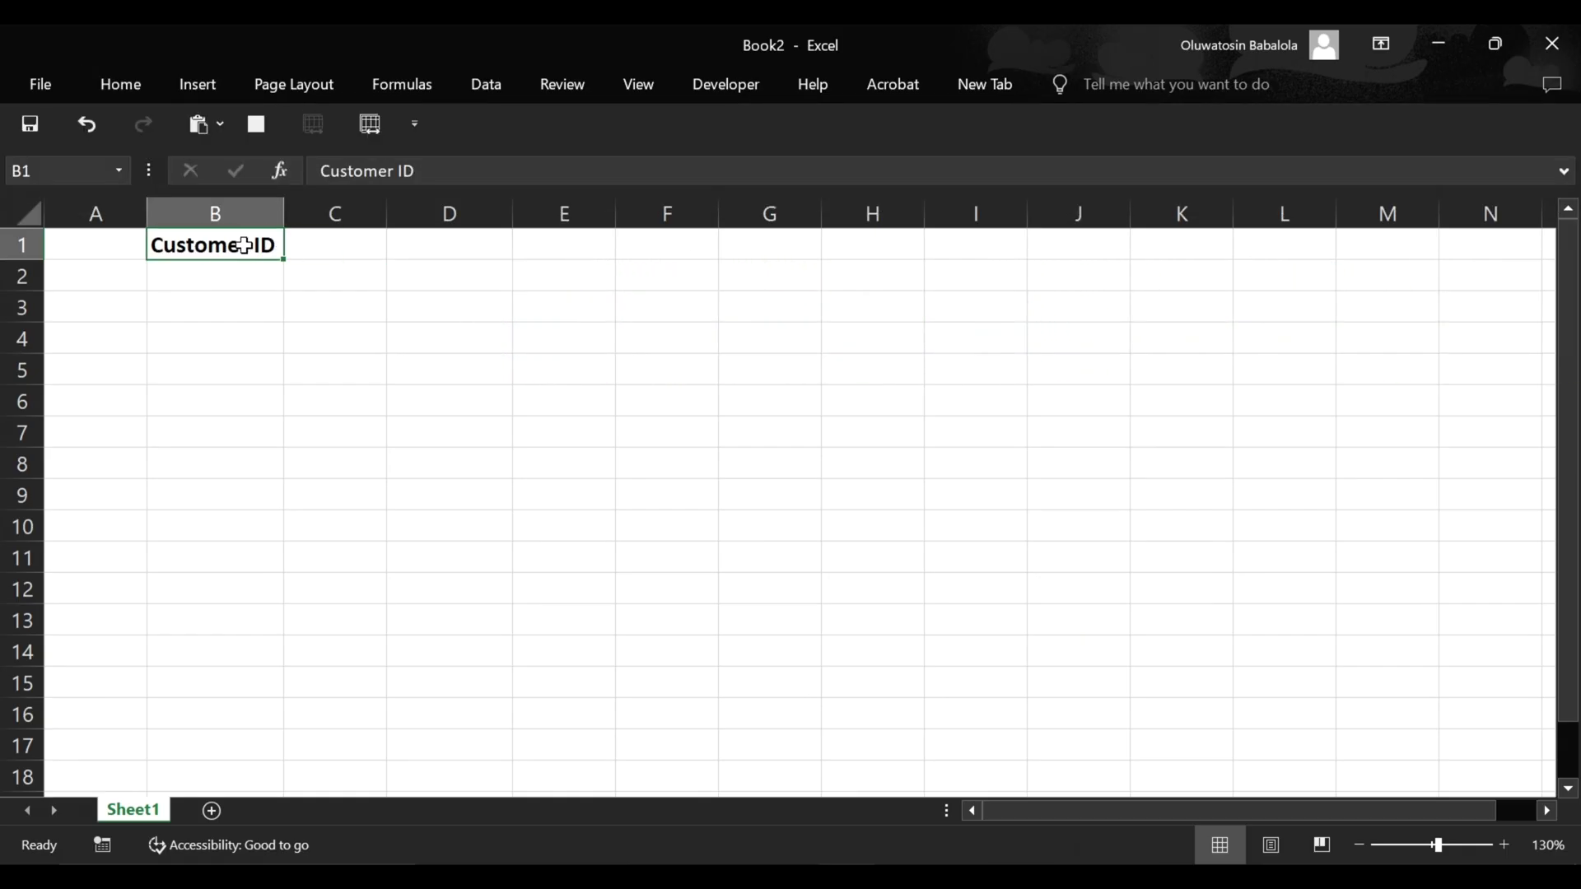
{"action": "key", "text": "ctrl+z"}
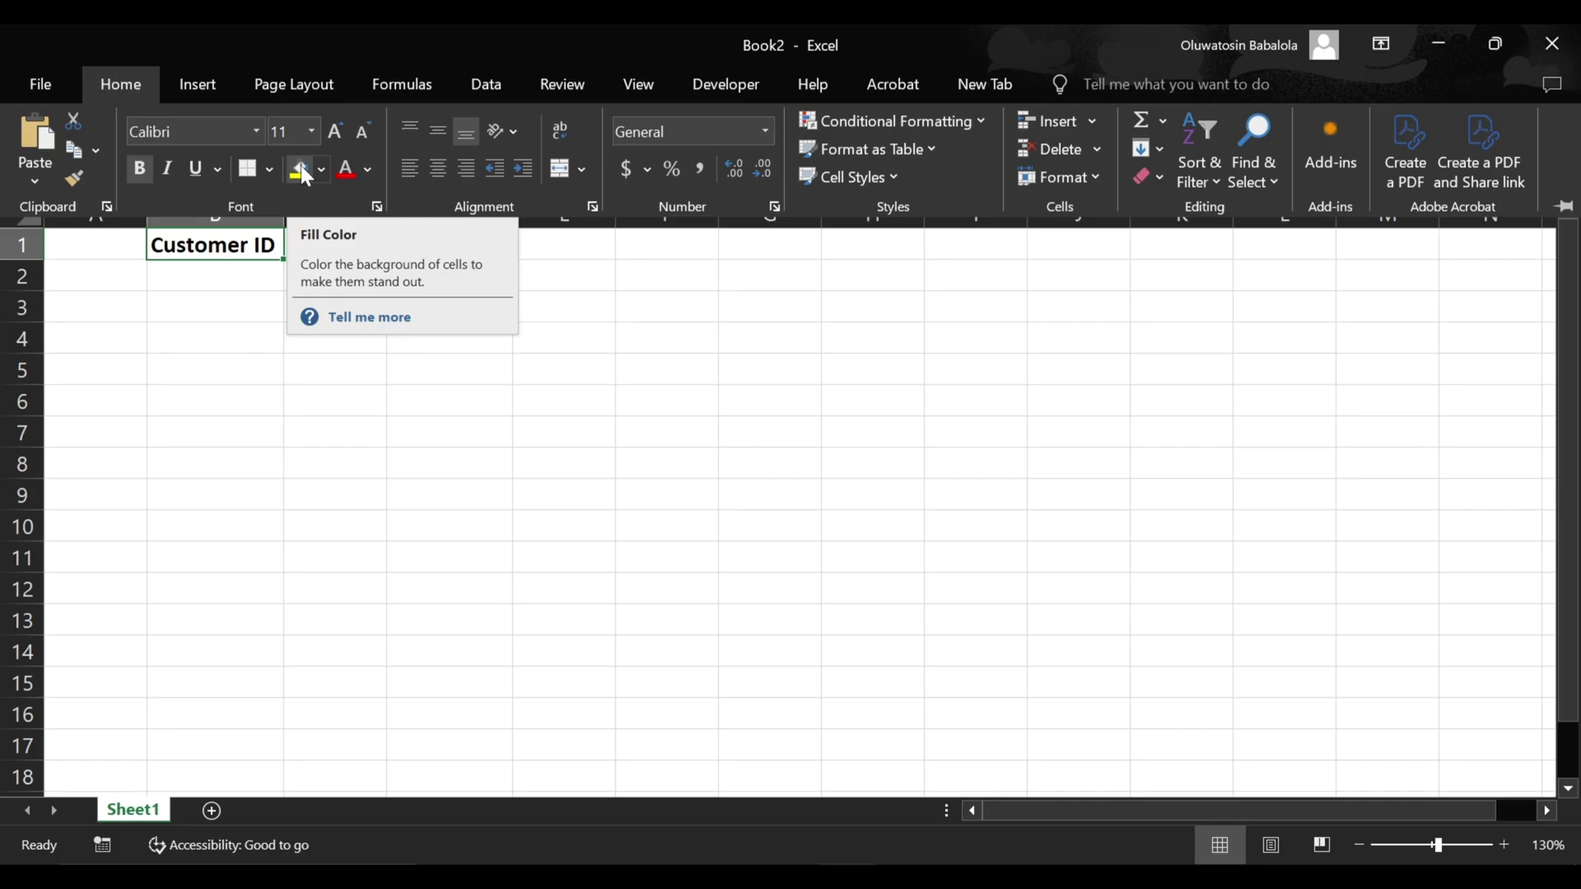
Fill the Customer ID header cell with light blue and set its font color to near-white
{"action": "left_click", "coordinate": [321, 169]}
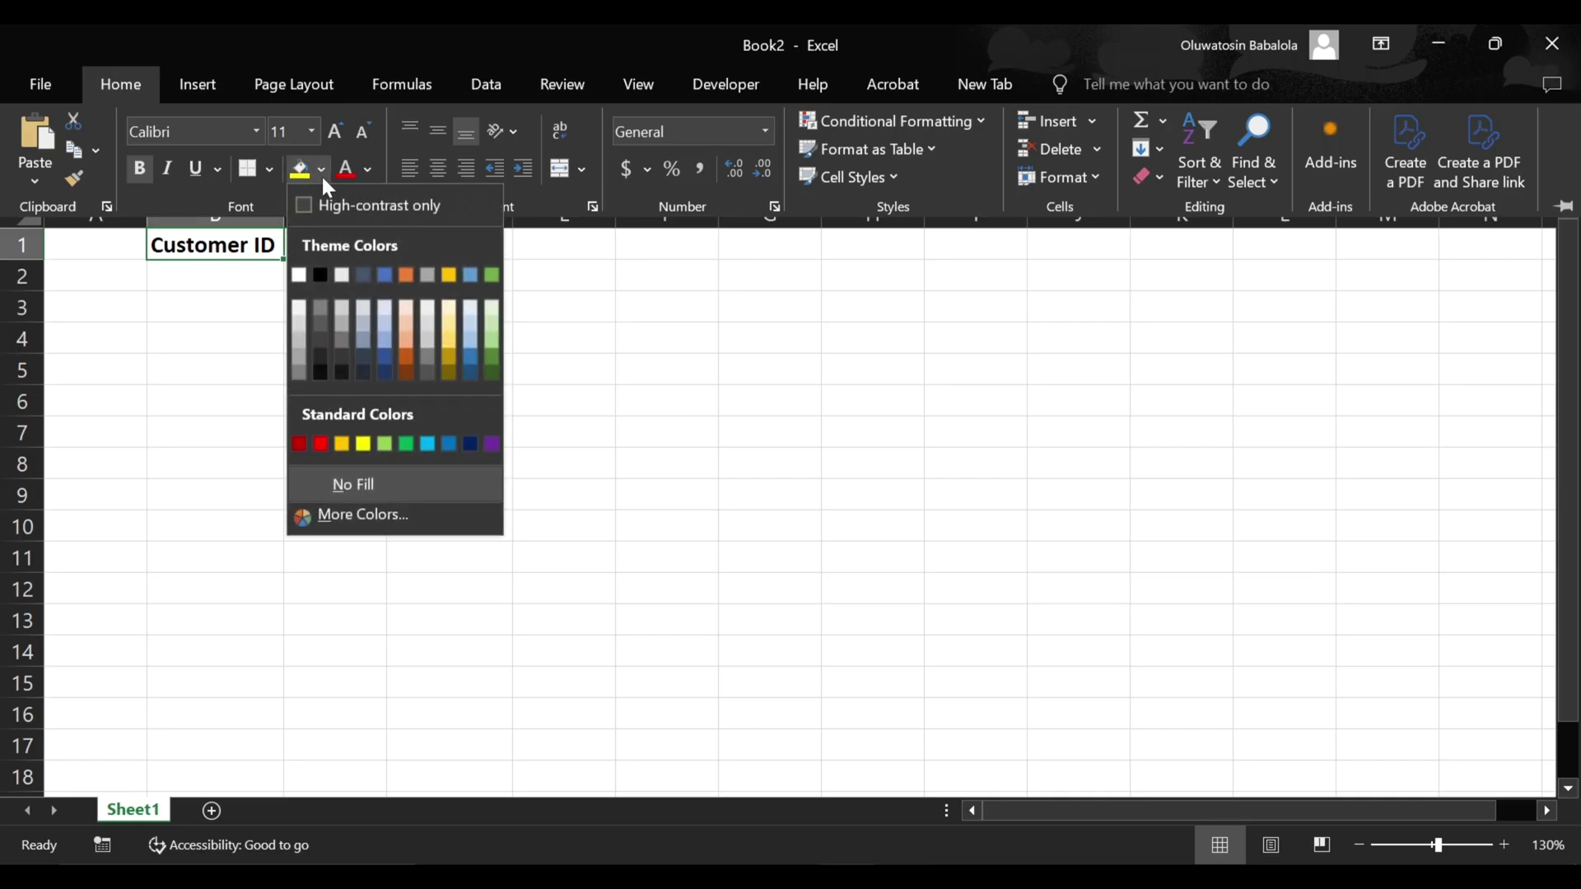
{"action": "left_click", "coordinate": [300, 275]}
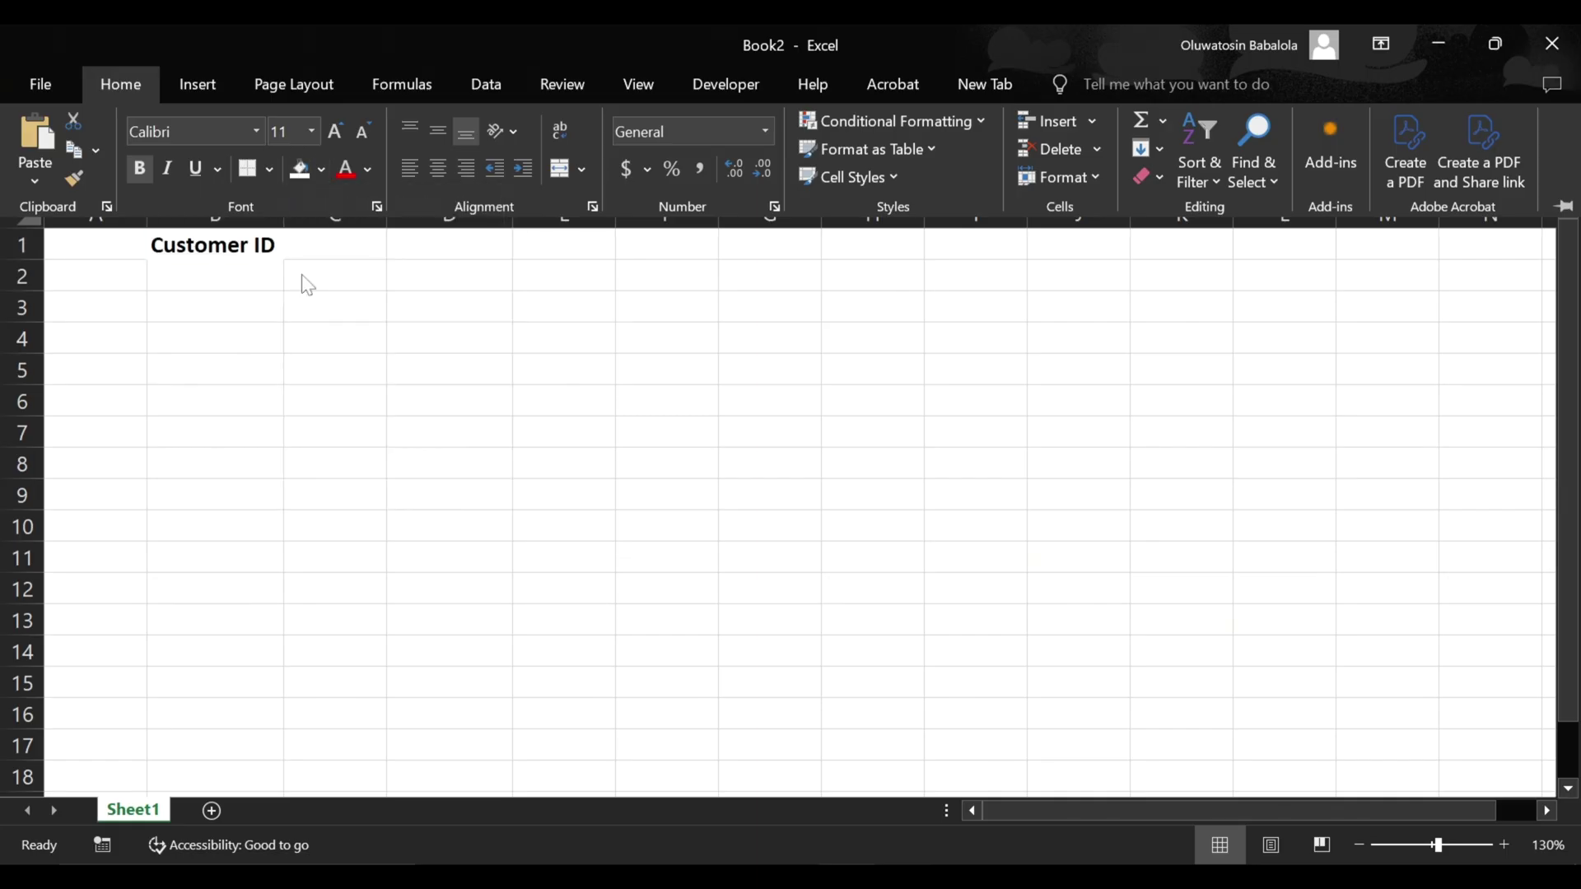
{"action": "left_click", "coordinate": [320, 169]}
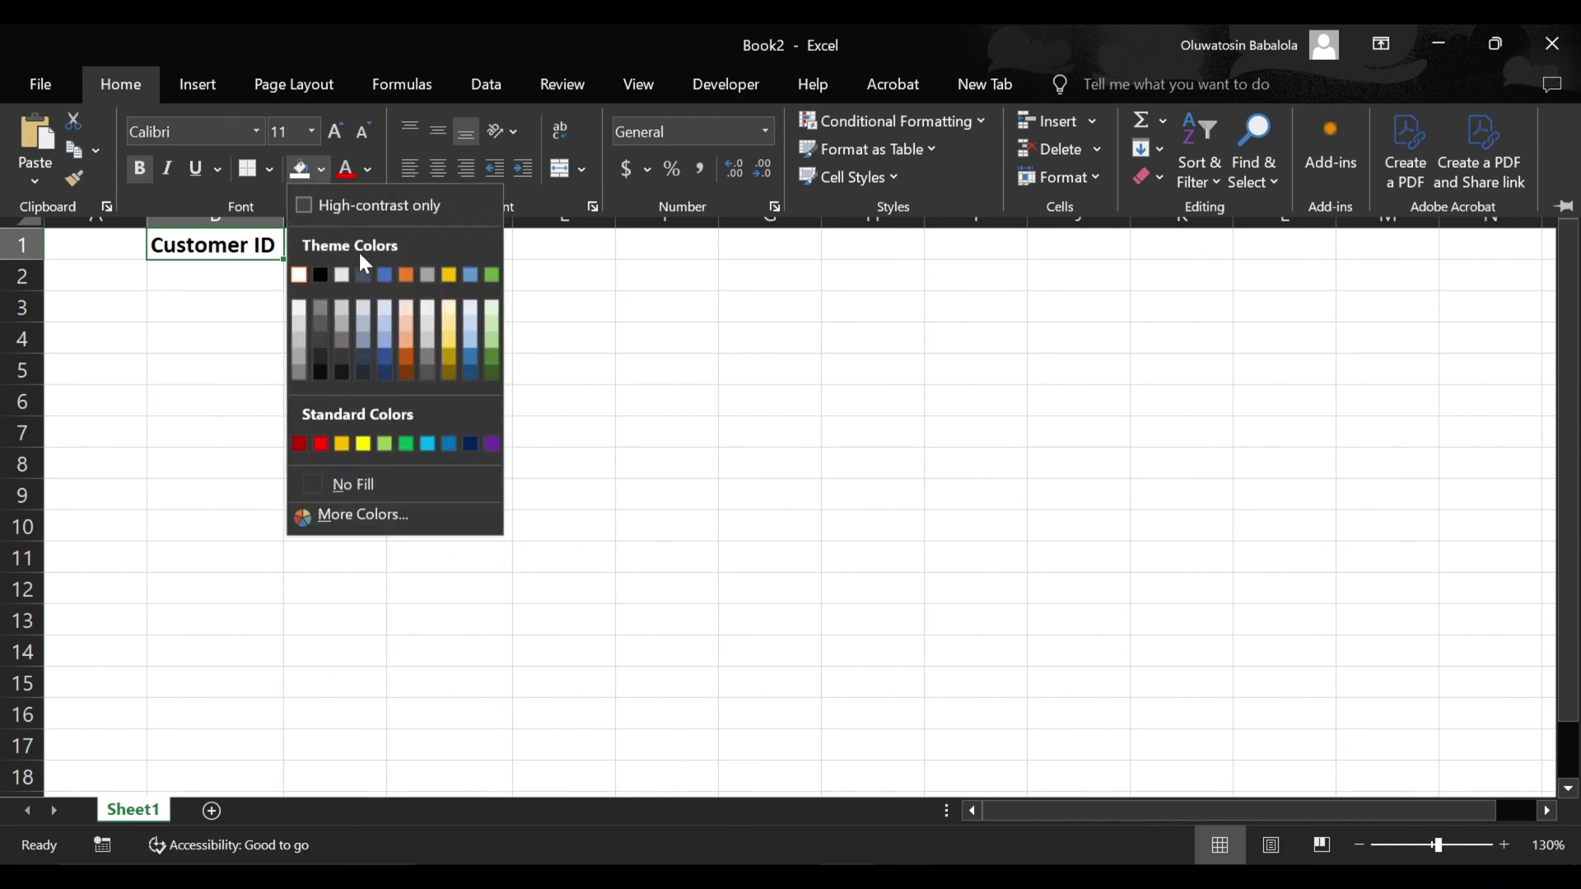
{"action": "left_click", "coordinate": [383, 337]}
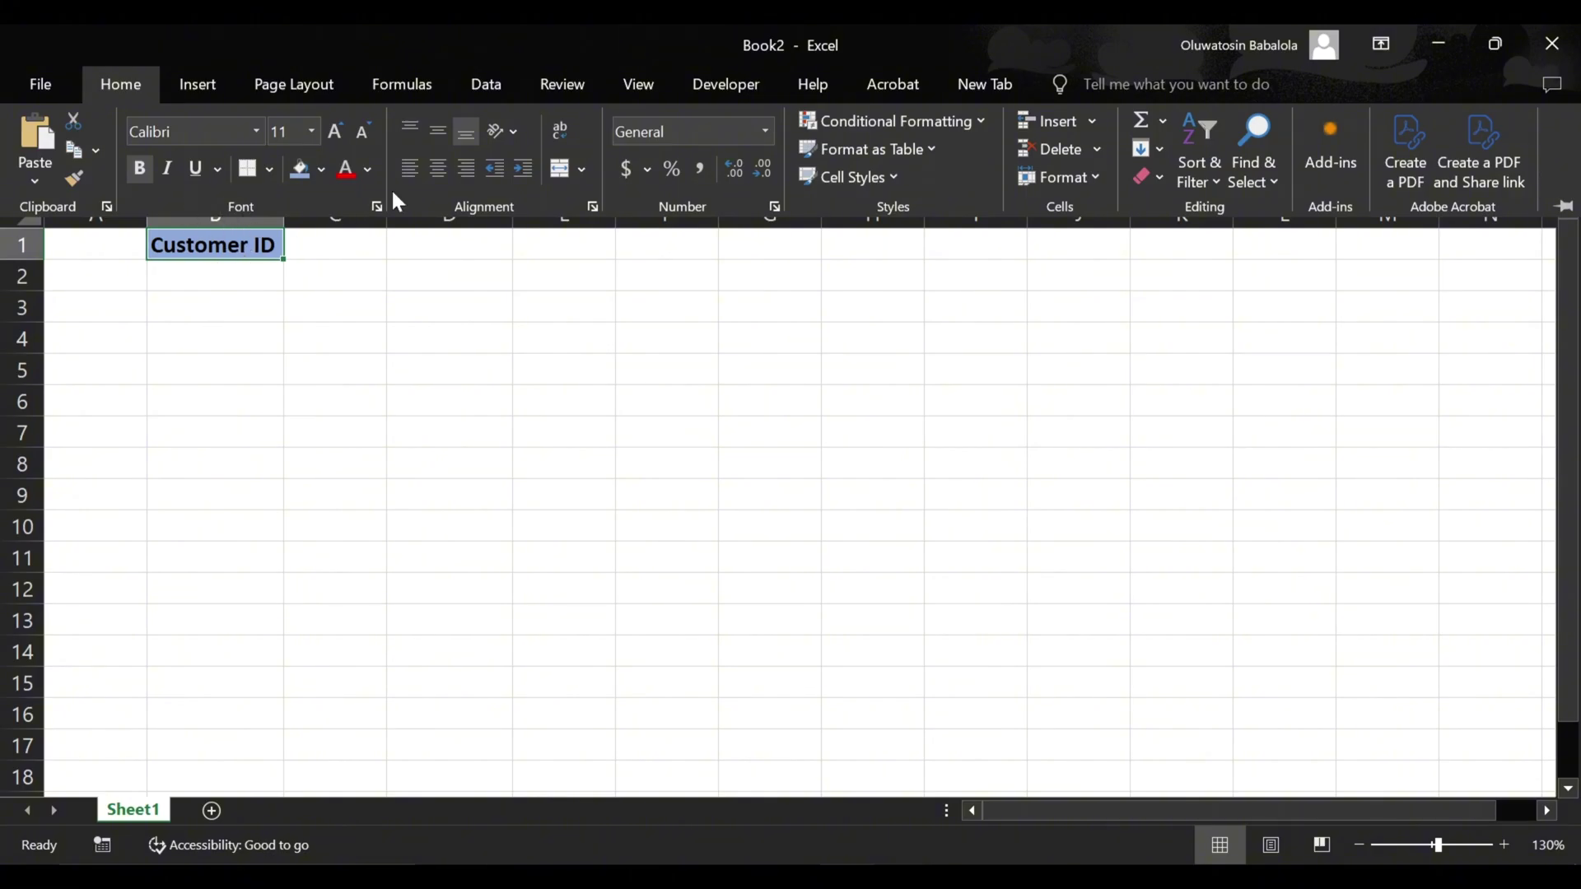
{"action": "left_click", "coordinate": [369, 170]}
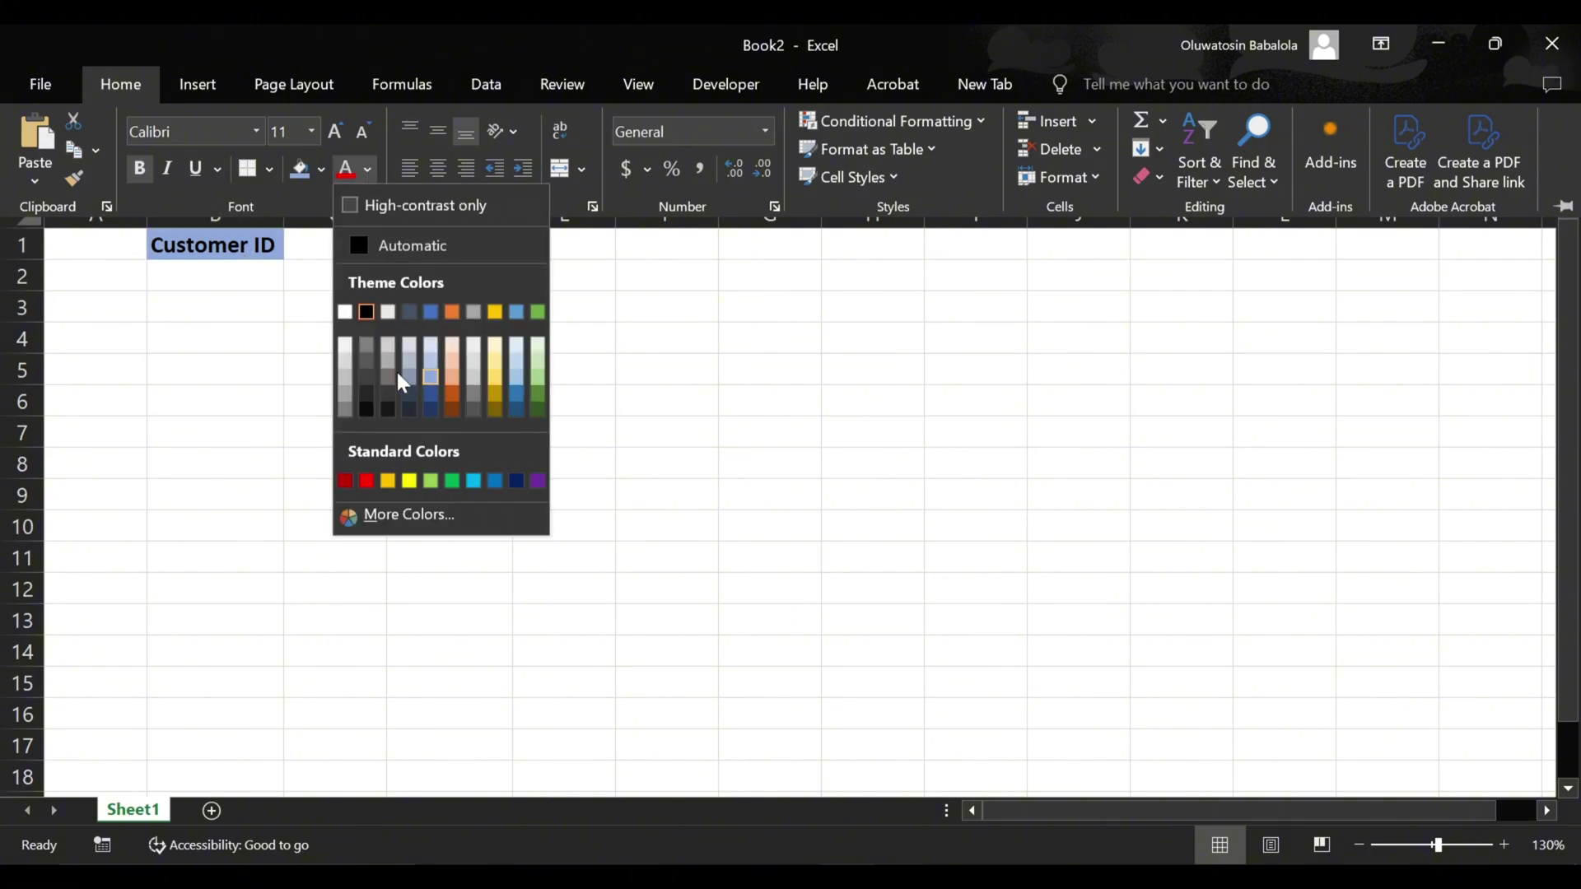
{"action": "left_click", "coordinate": [344, 346]}
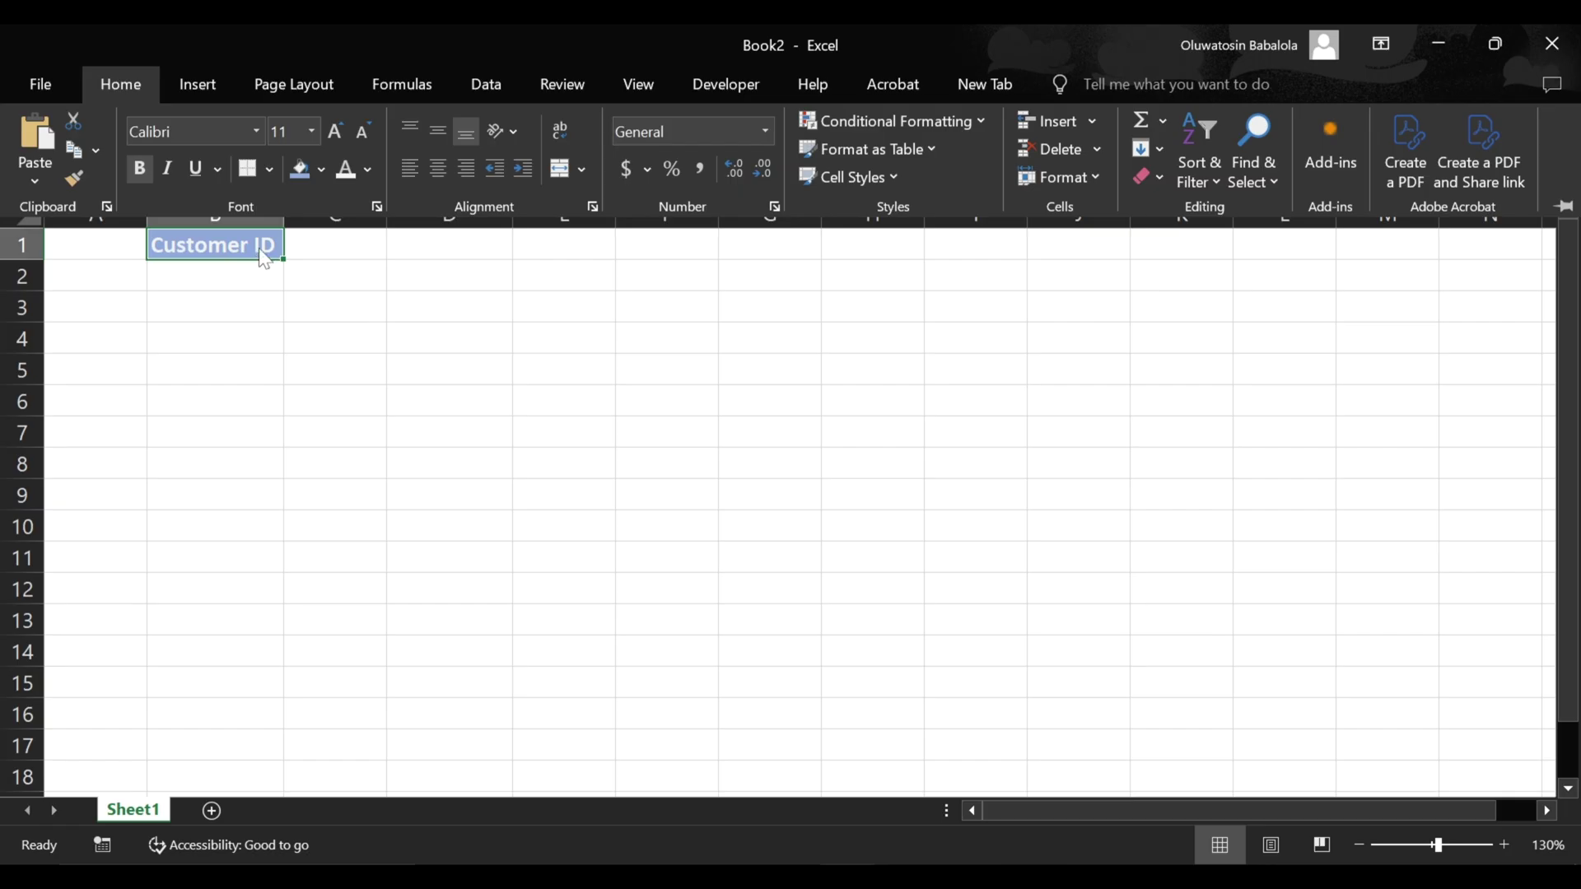
Apply the Top and Thick Bottom Border style to the Customer ID header cell, B1
{"action": "left_click", "coordinate": [260, 247]}
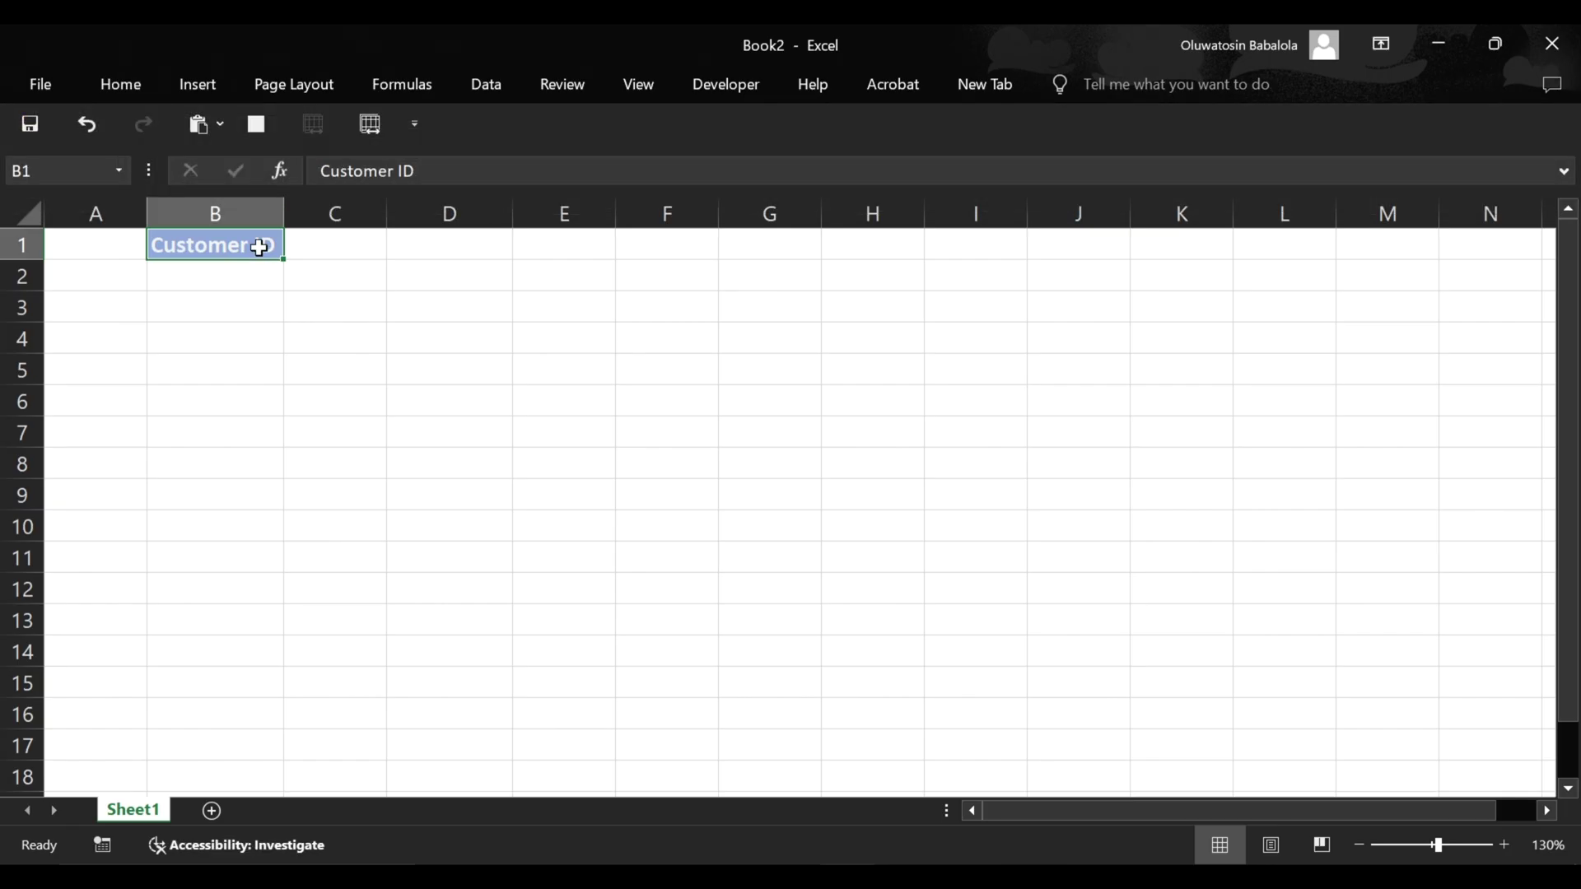
{"action": "key", "text": "alt+h"}
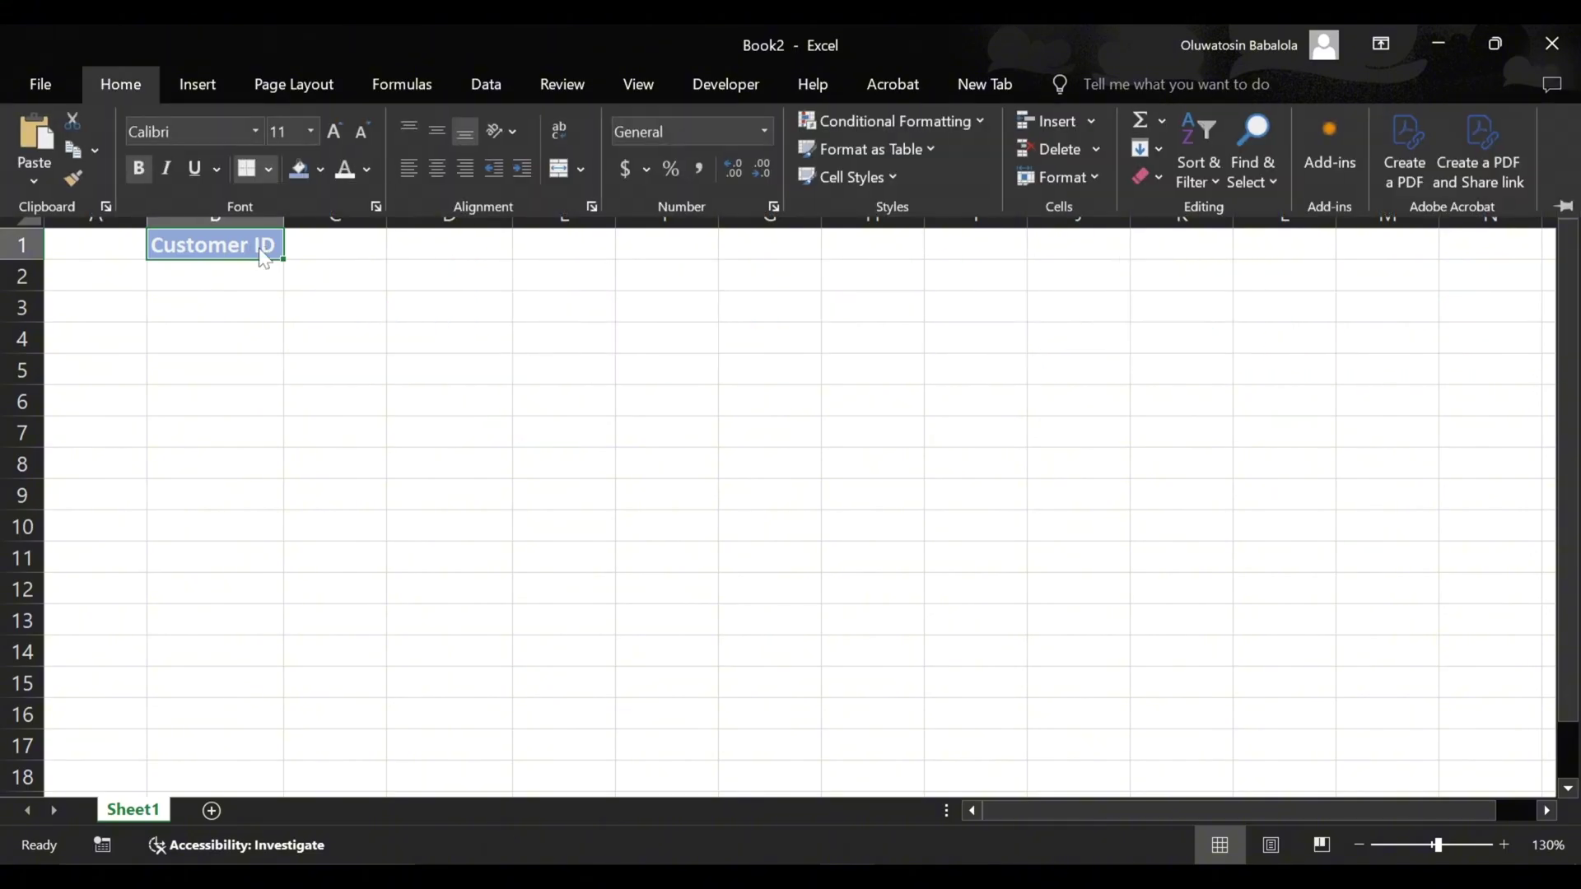
{"action": "key", "text": "b"}
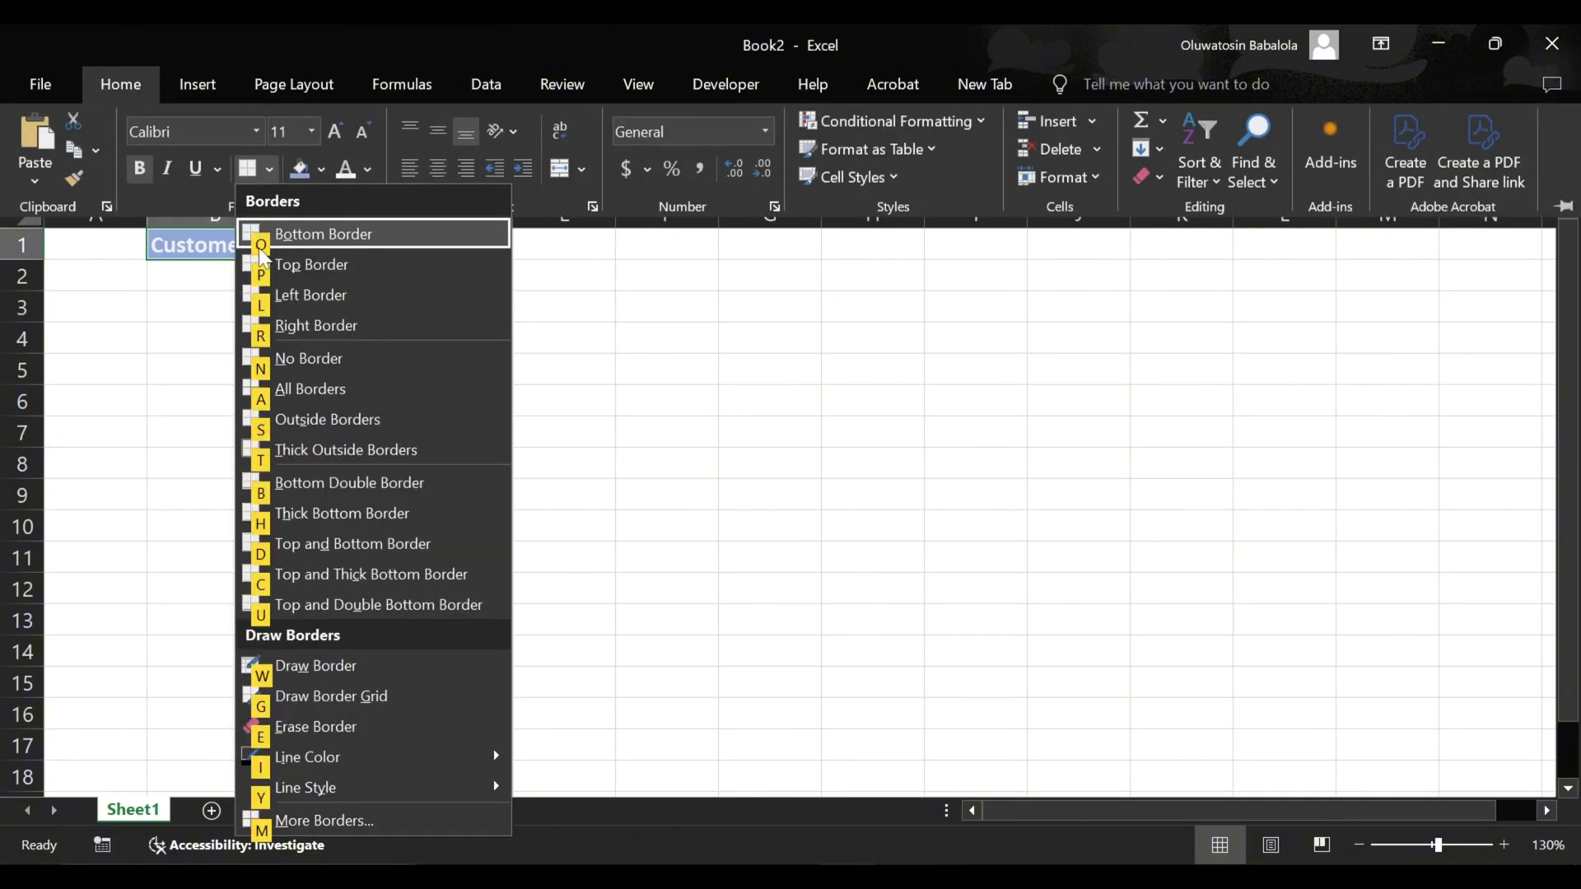
{"action": "left_click", "coordinate": [379, 567]}
{"action": "left_click", "coordinate": [307, 262]}
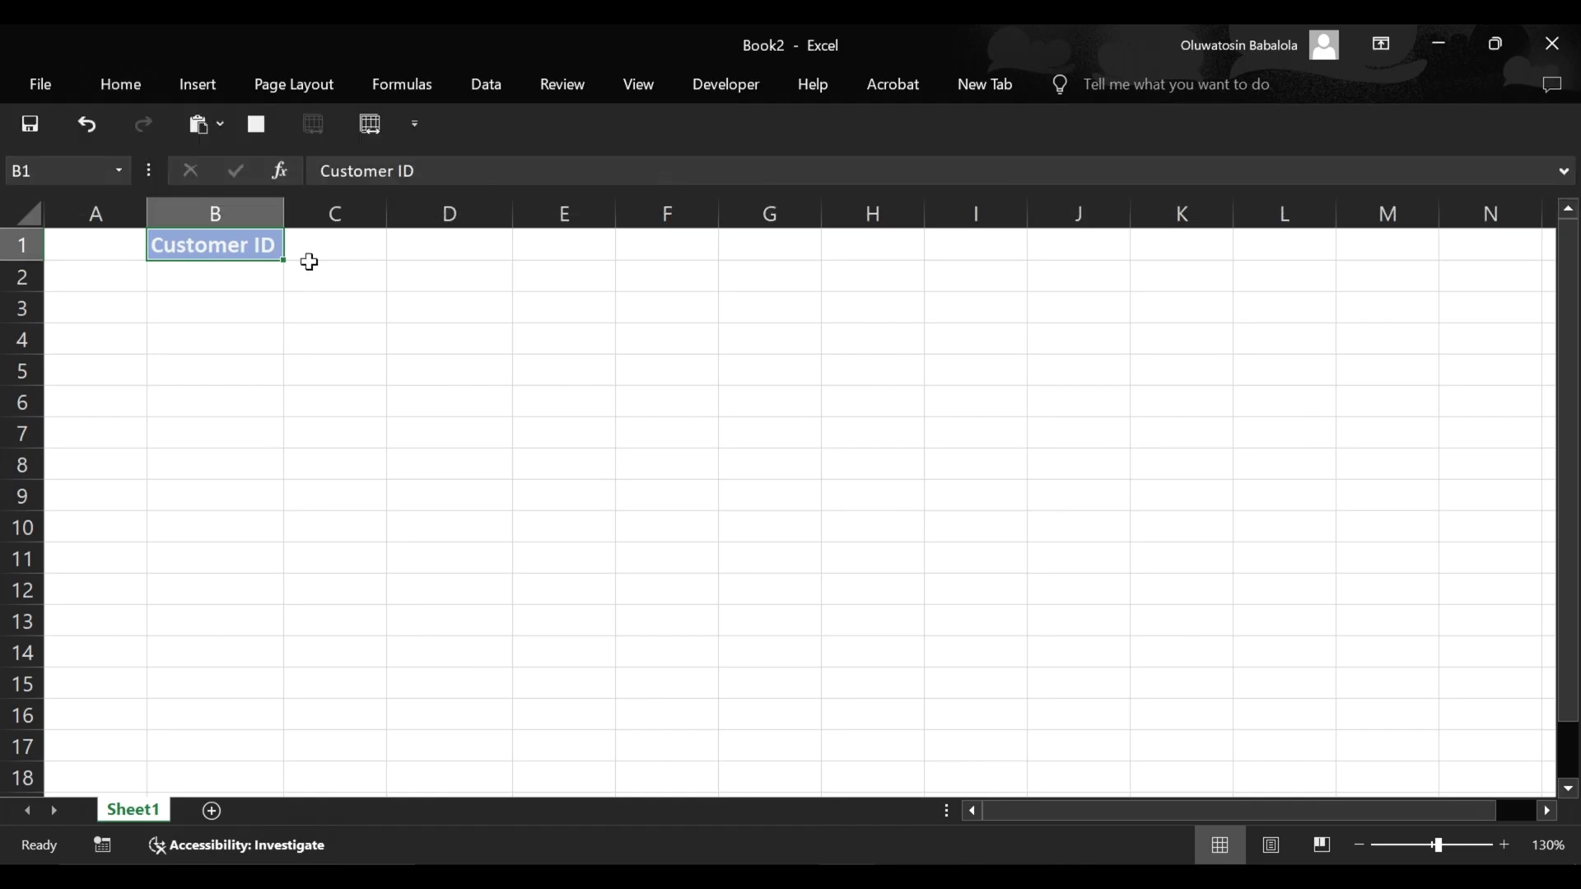
{"action": "left_click", "coordinate": [304, 265]}
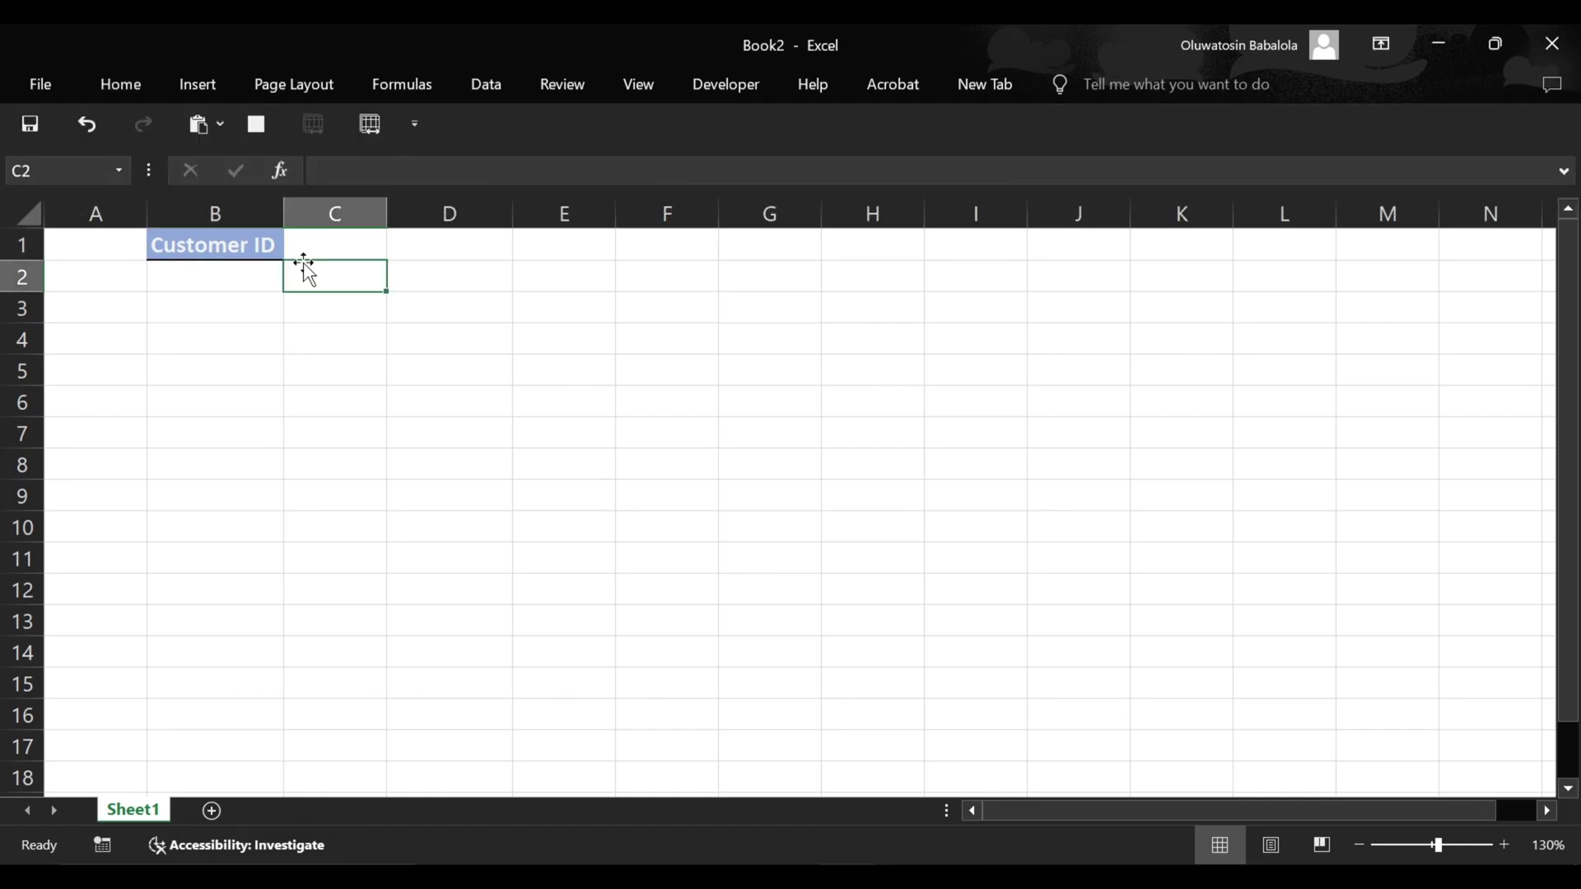
Set the Customer ID header's font size to 14 through Format Cells and widen column B to fit the text
{"action": "left_click", "coordinate": [257, 234]}
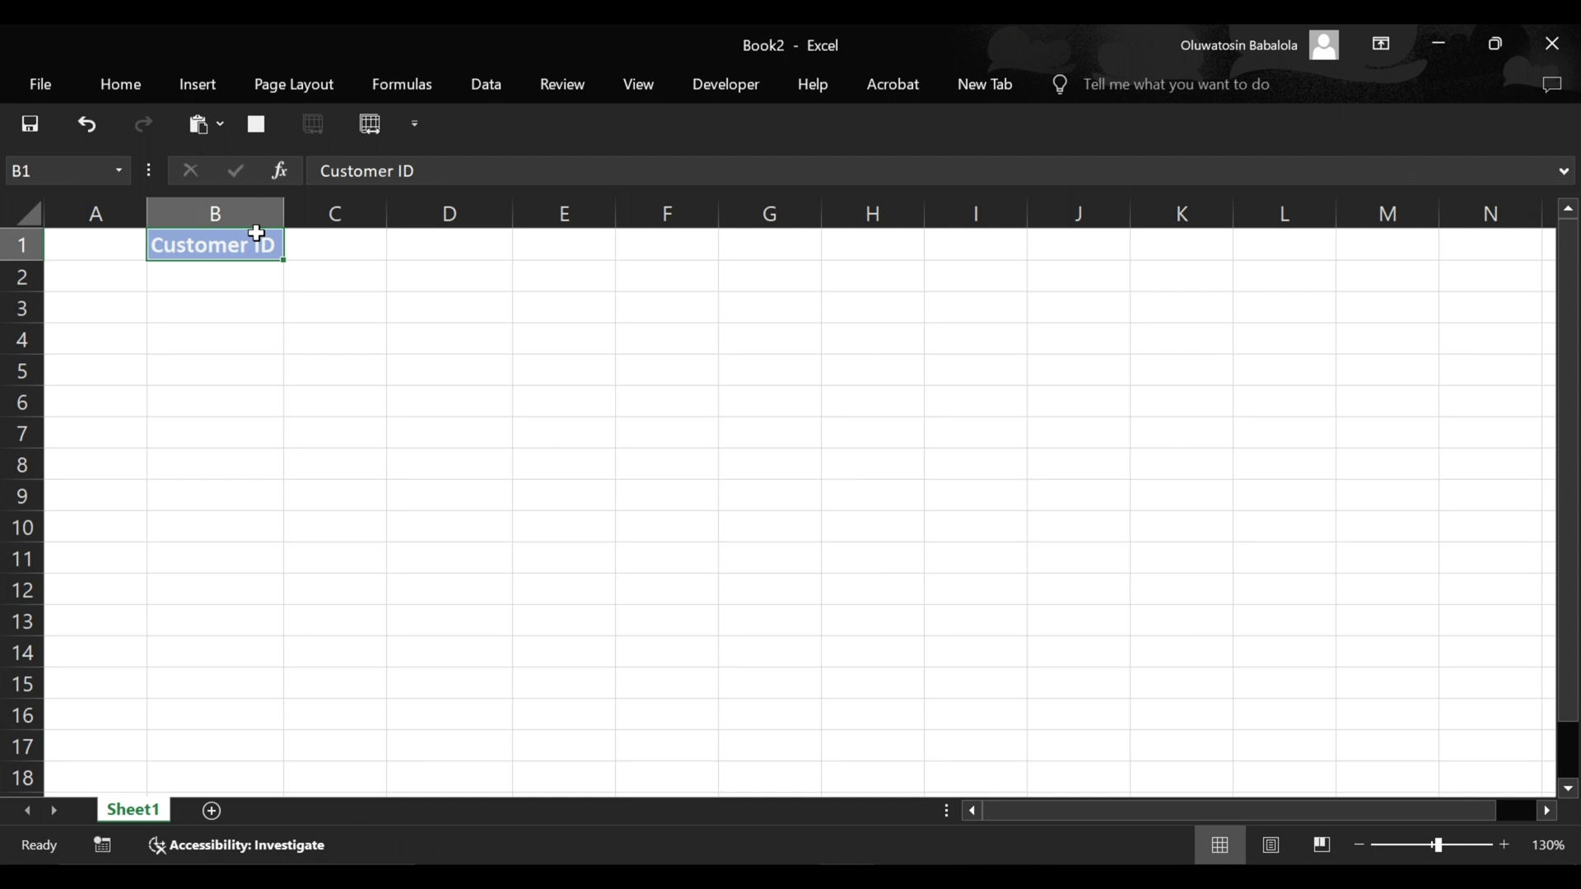
{"action": "key", "text": "ctrl+1"}
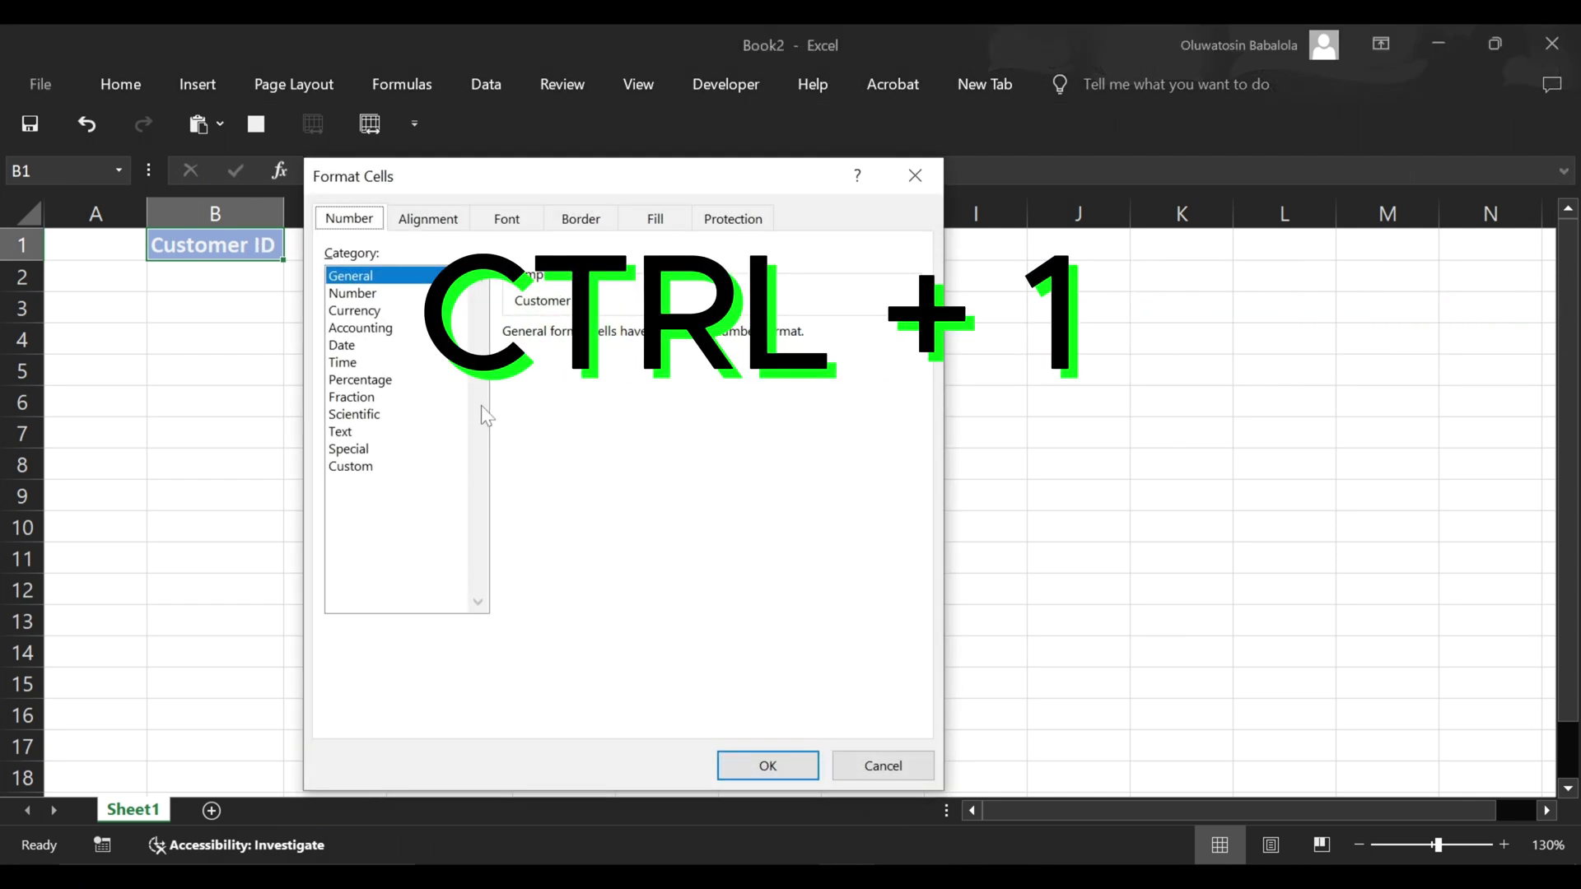
{"action": "left_click", "coordinate": [465, 231]}
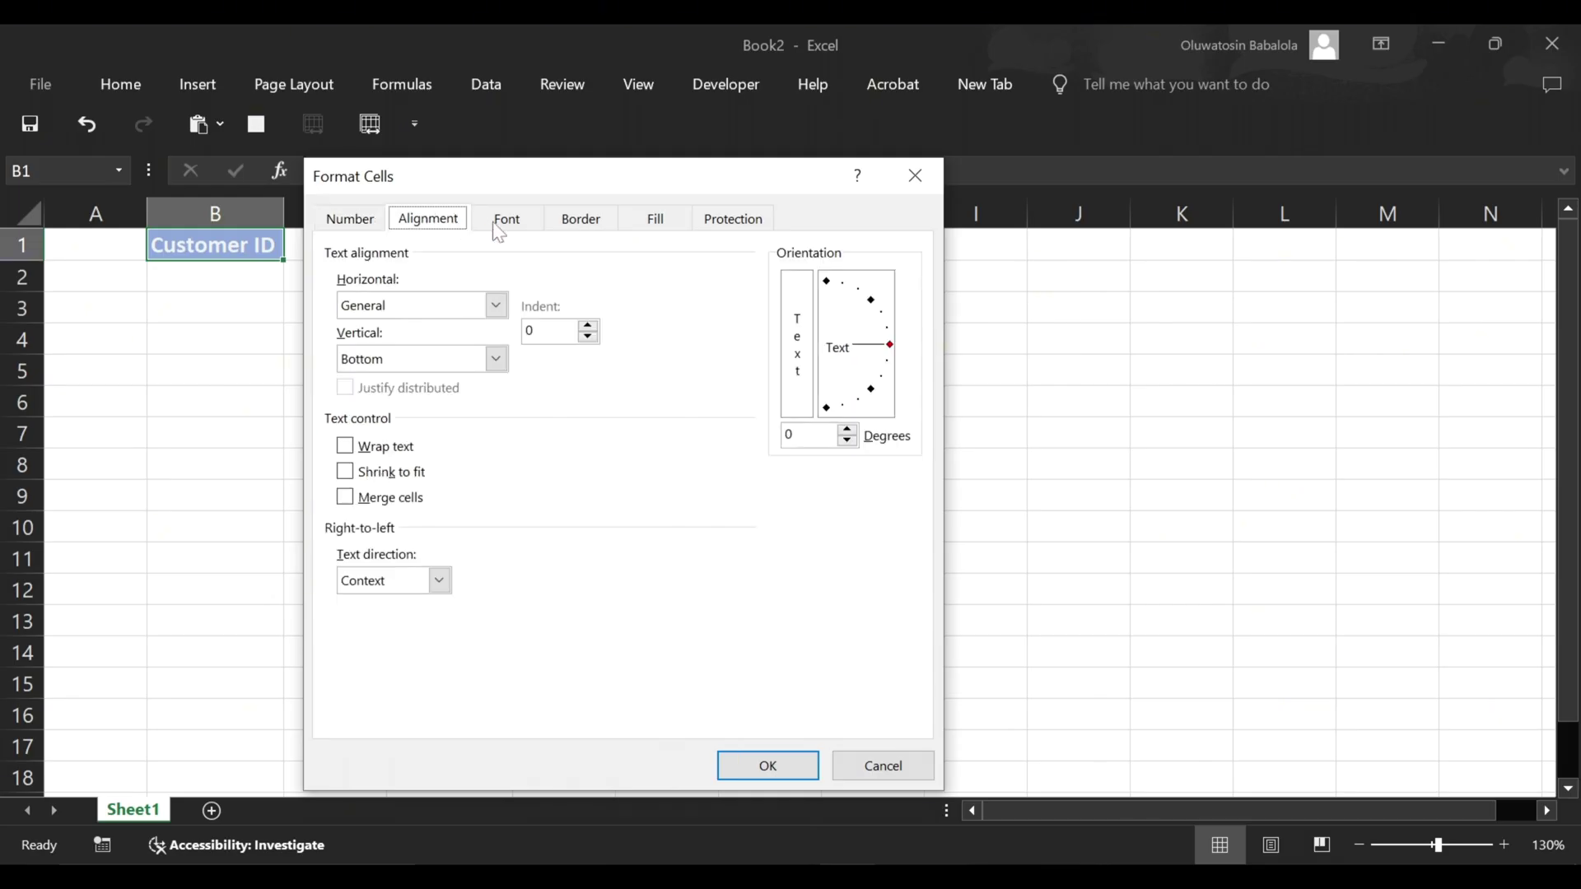
{"action": "left_click", "coordinate": [493, 221]}
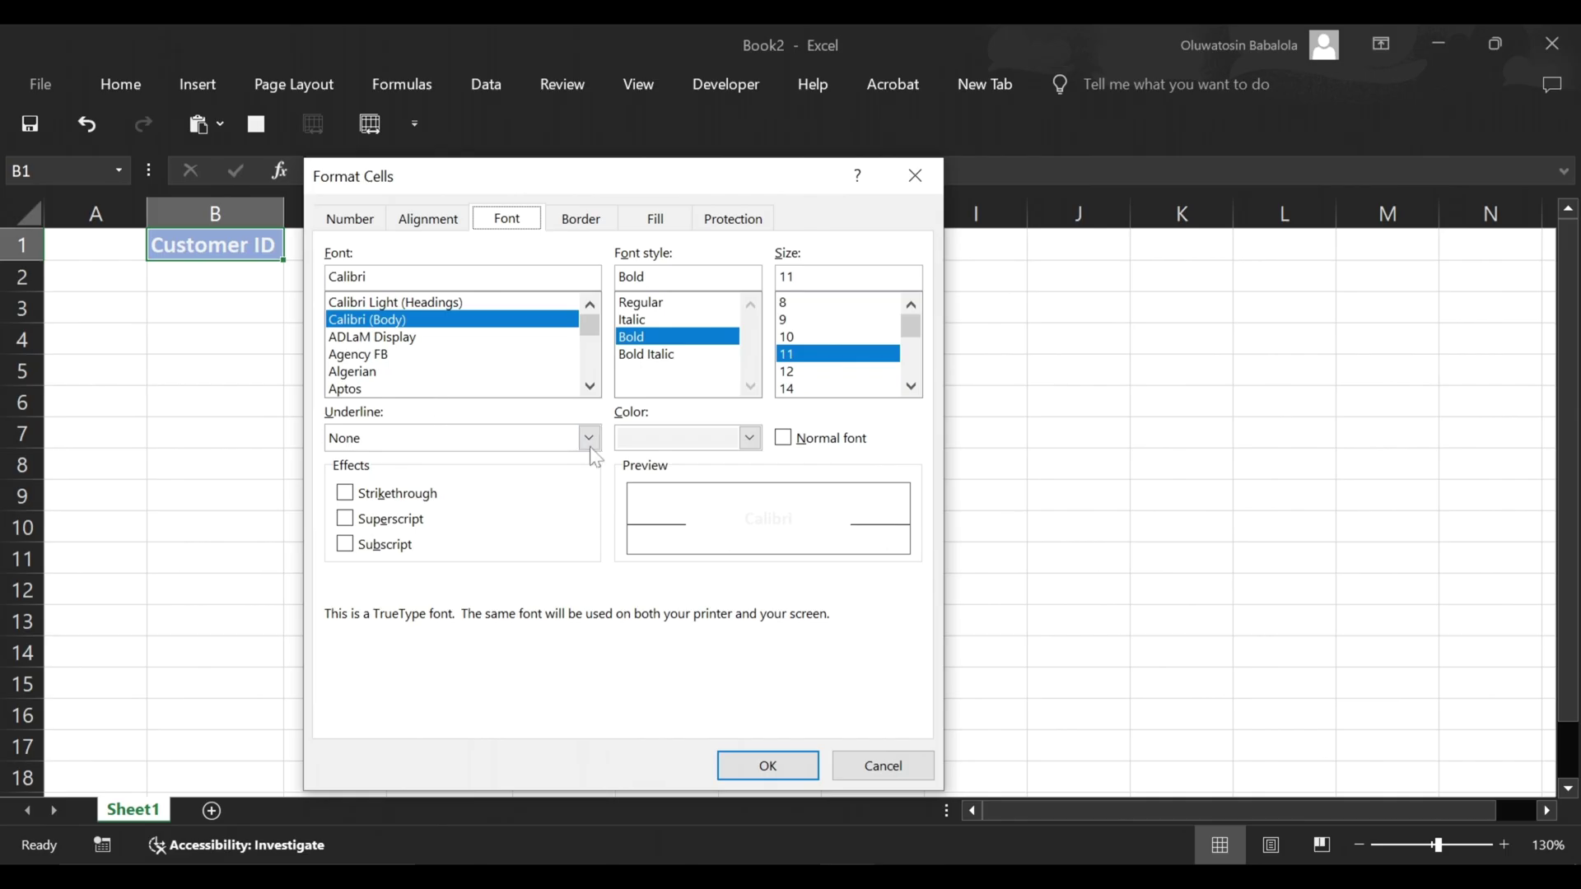
{"action": "left_click", "coordinate": [807, 390]}
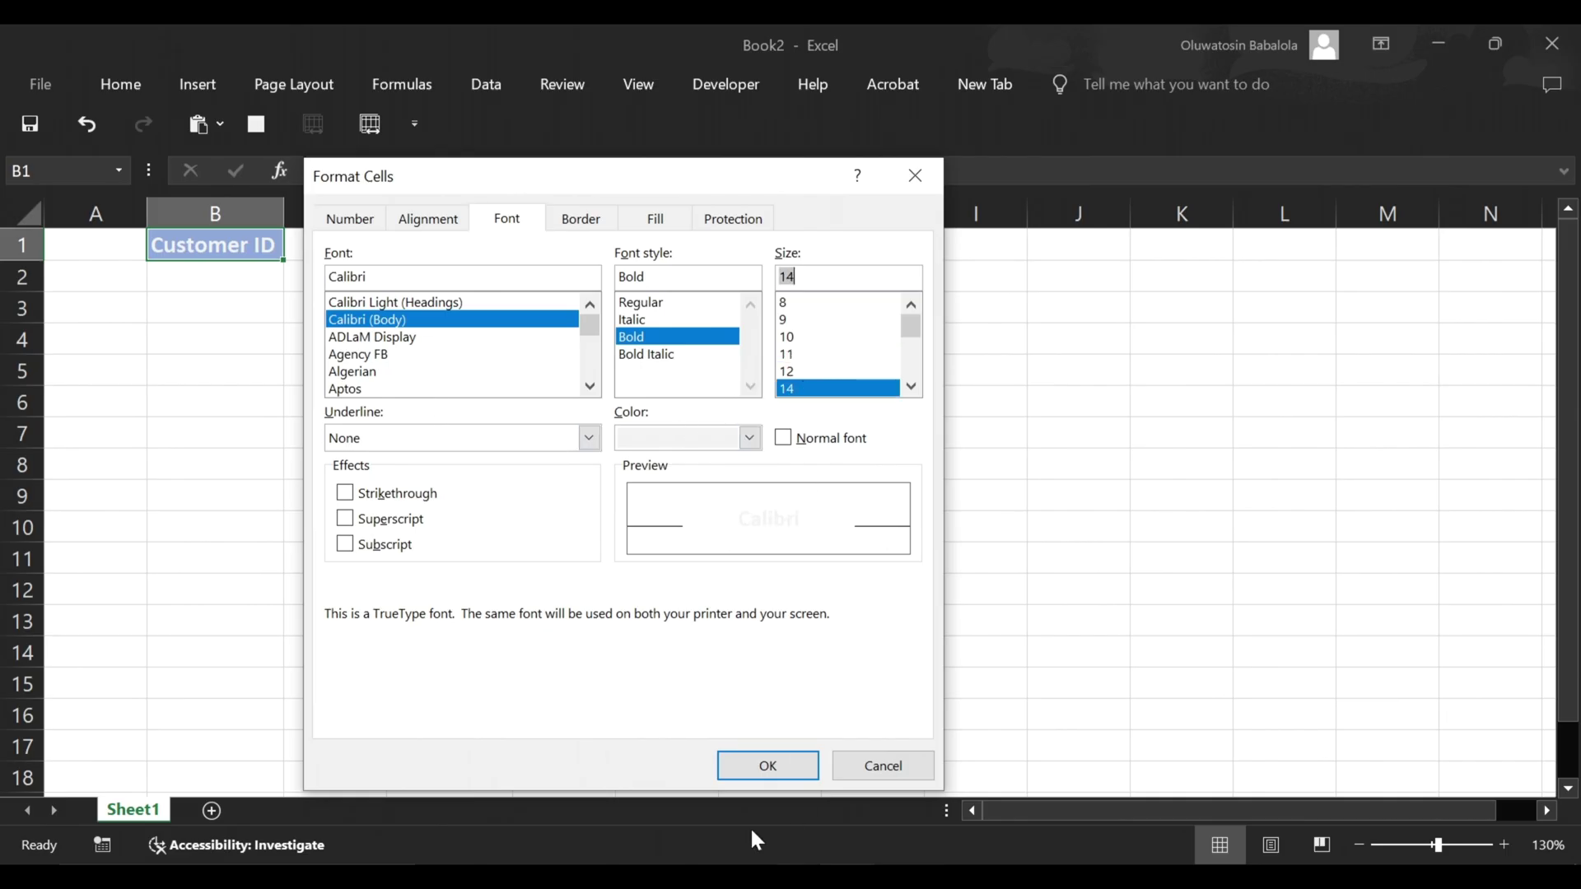
{"action": "left_click", "coordinate": [749, 776]}
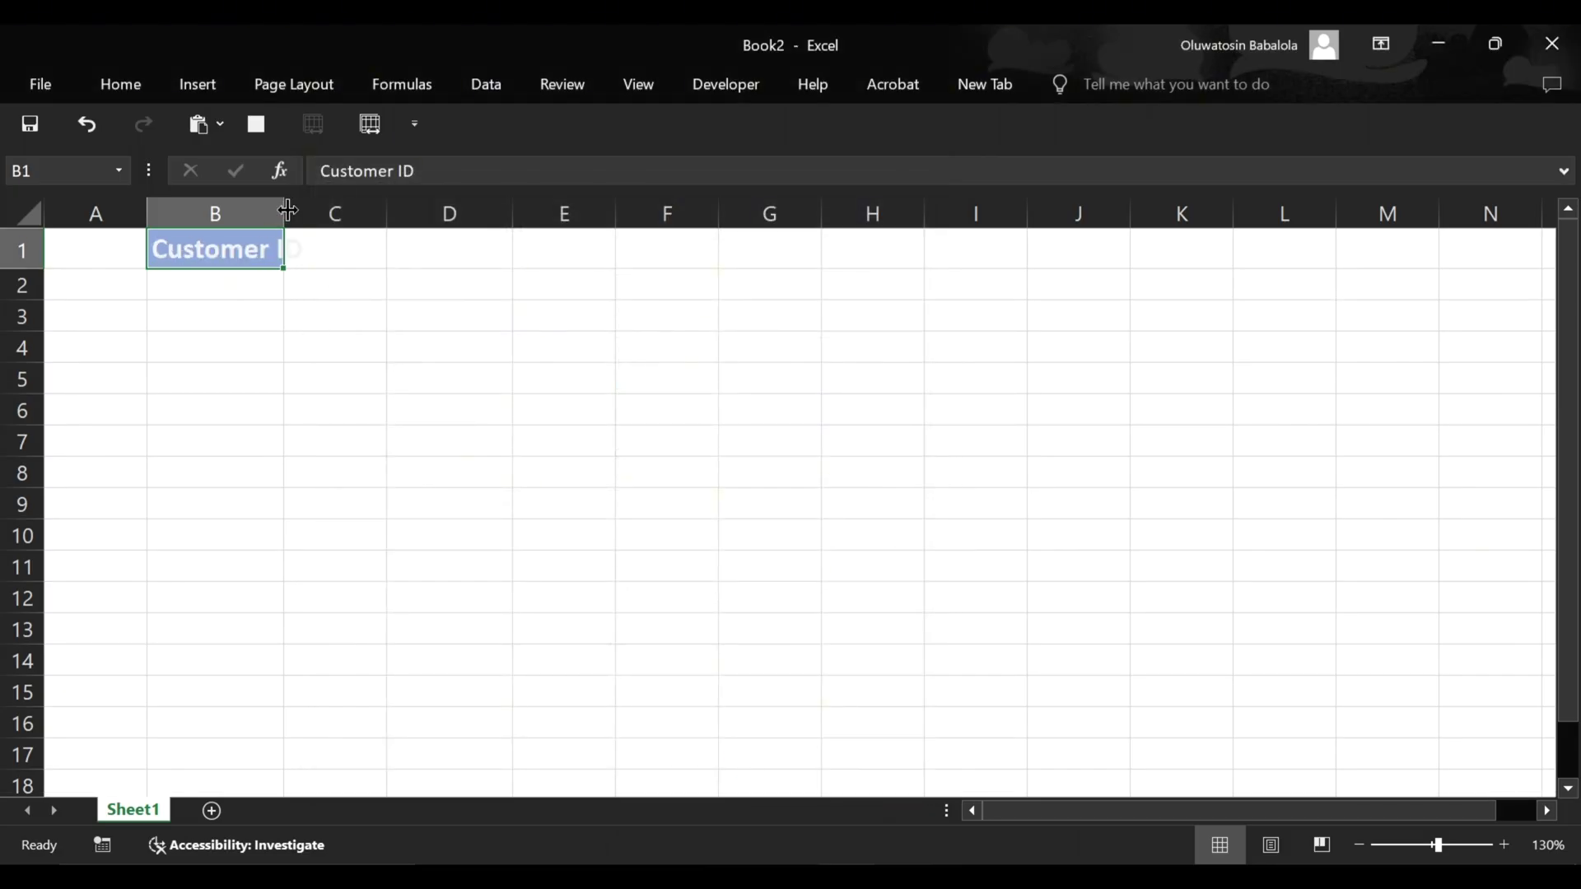
{"action": "left_click_drag", "start_coordinate": [284, 211], "coordinate": [319, 212]}
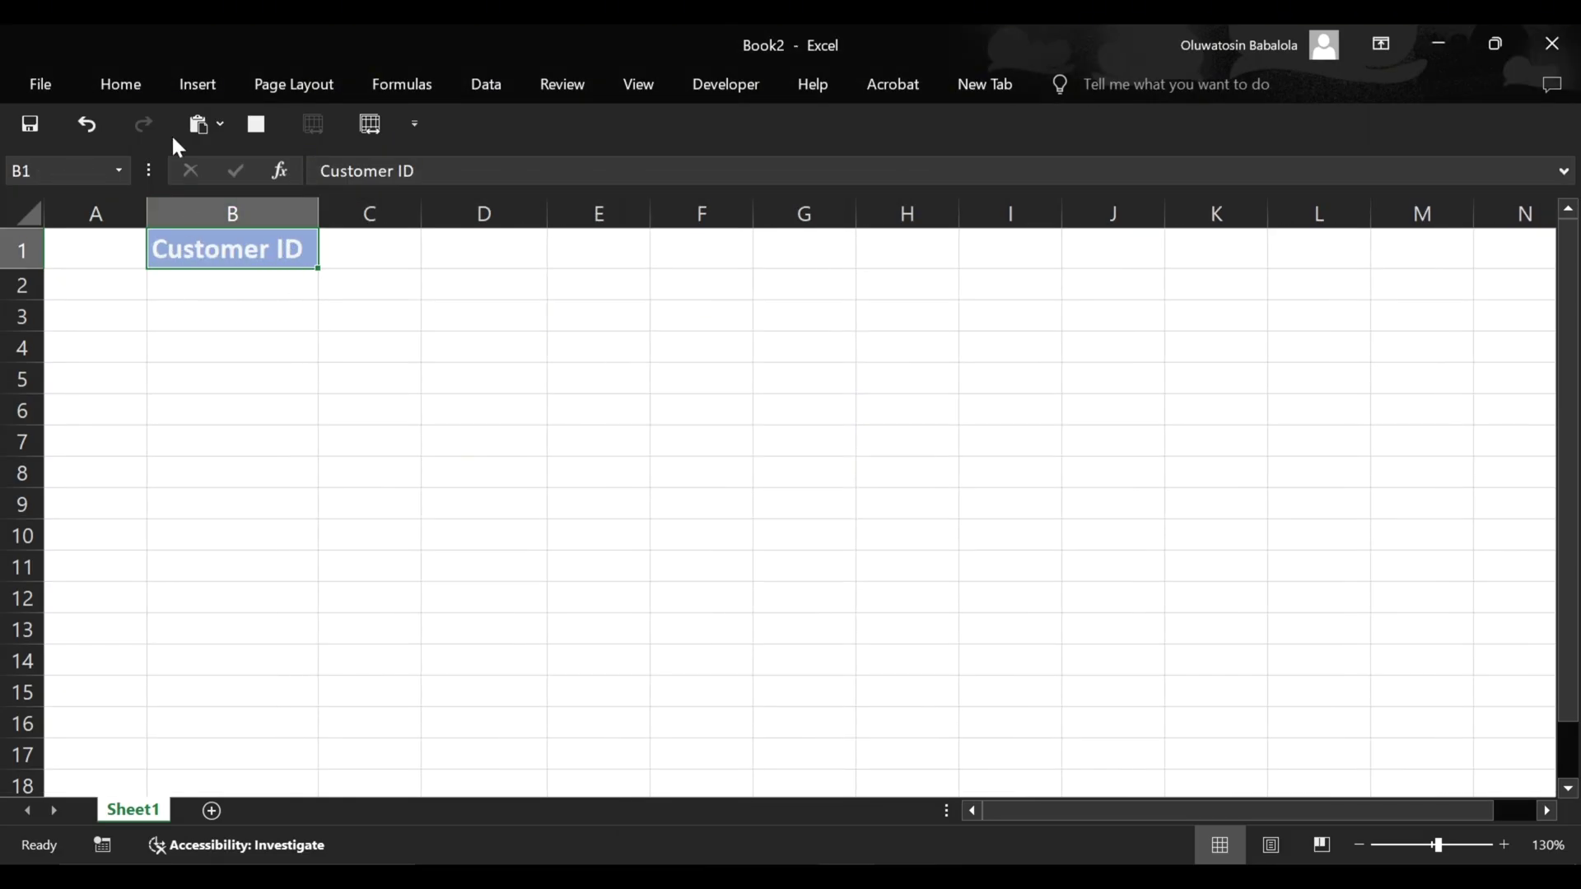
{"action": "left_click", "coordinate": [125, 97]}
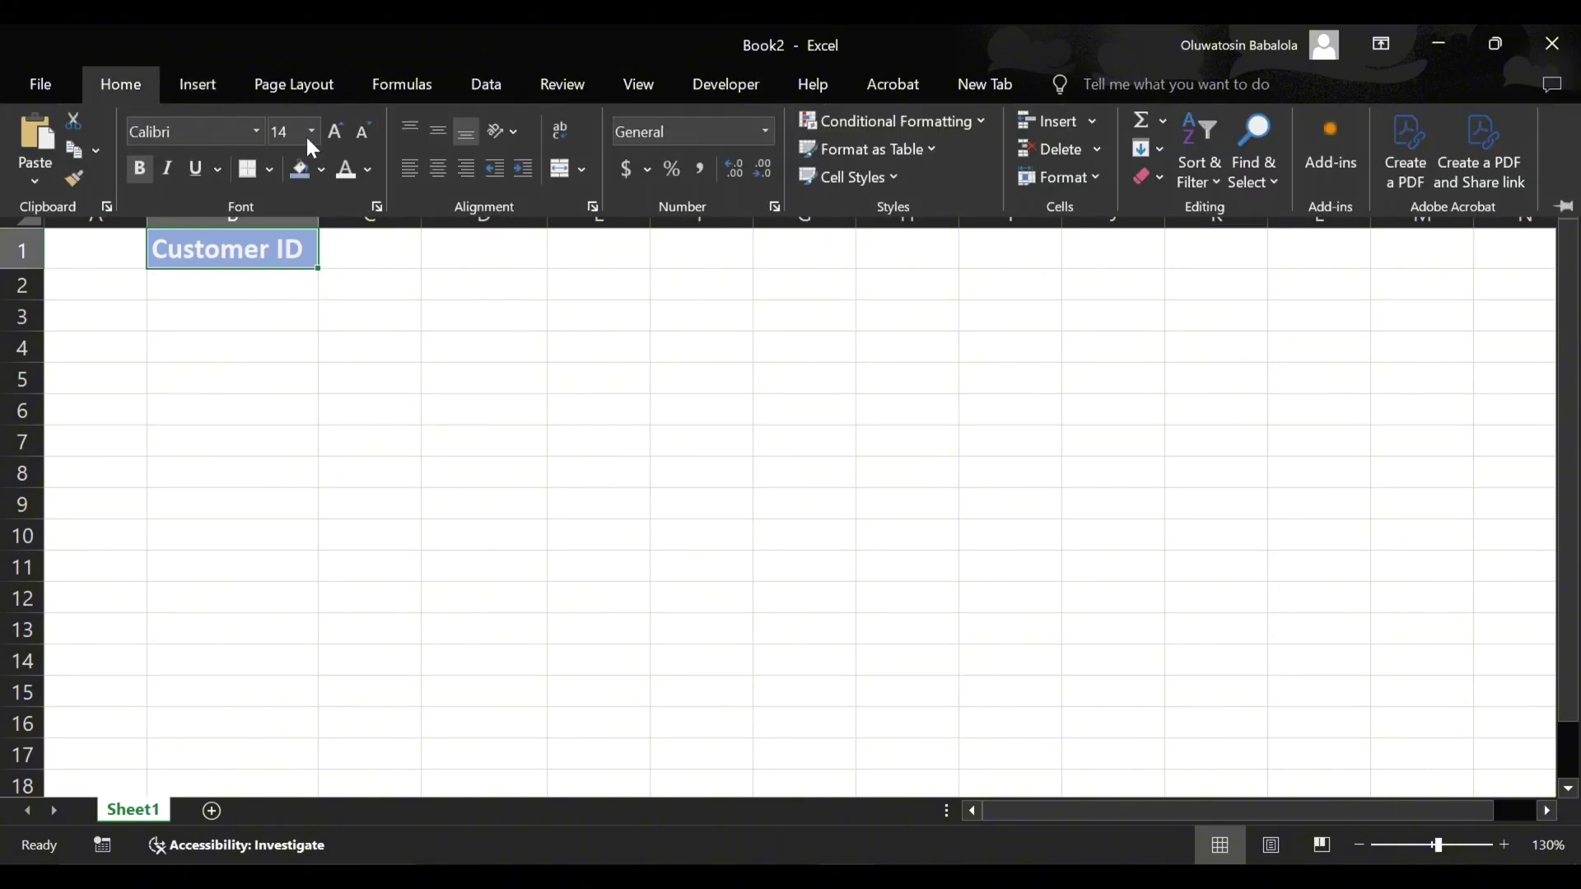